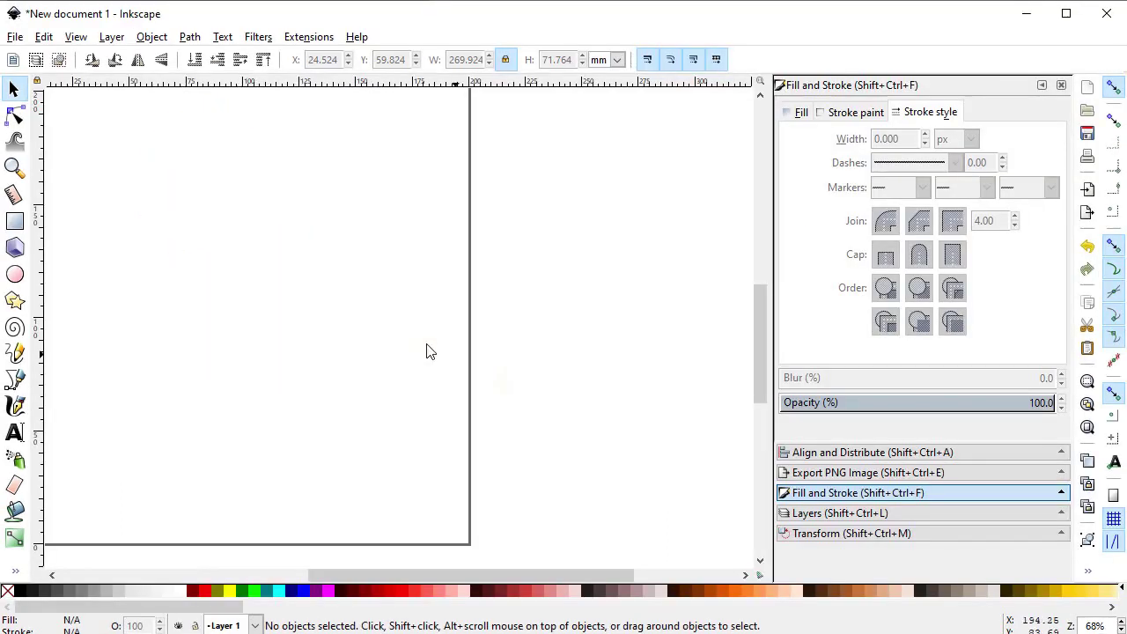
- Open the document properties and set both the display units and the custom page size units to px
{"action": "left_click", "coordinate": [16, 37]}
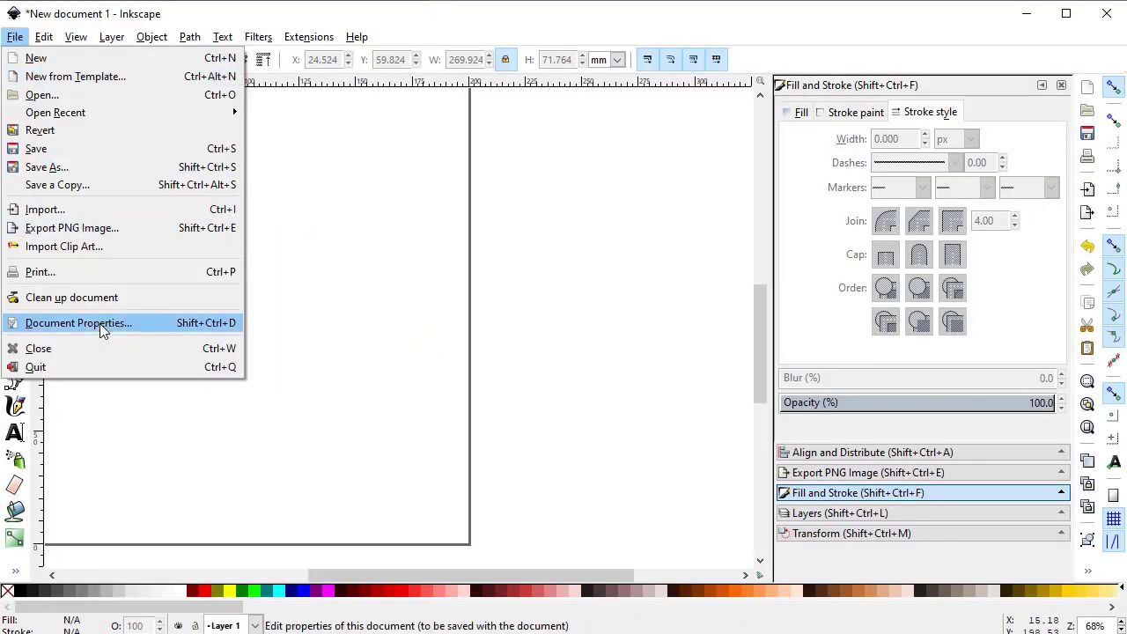
{"action": "left_click", "coordinate": [100, 323]}
{"action": "left_click_drag", "start_coordinate": [964, 68], "coordinate": [500, 50]}
{"action": "left_click", "coordinate": [790, 123]}
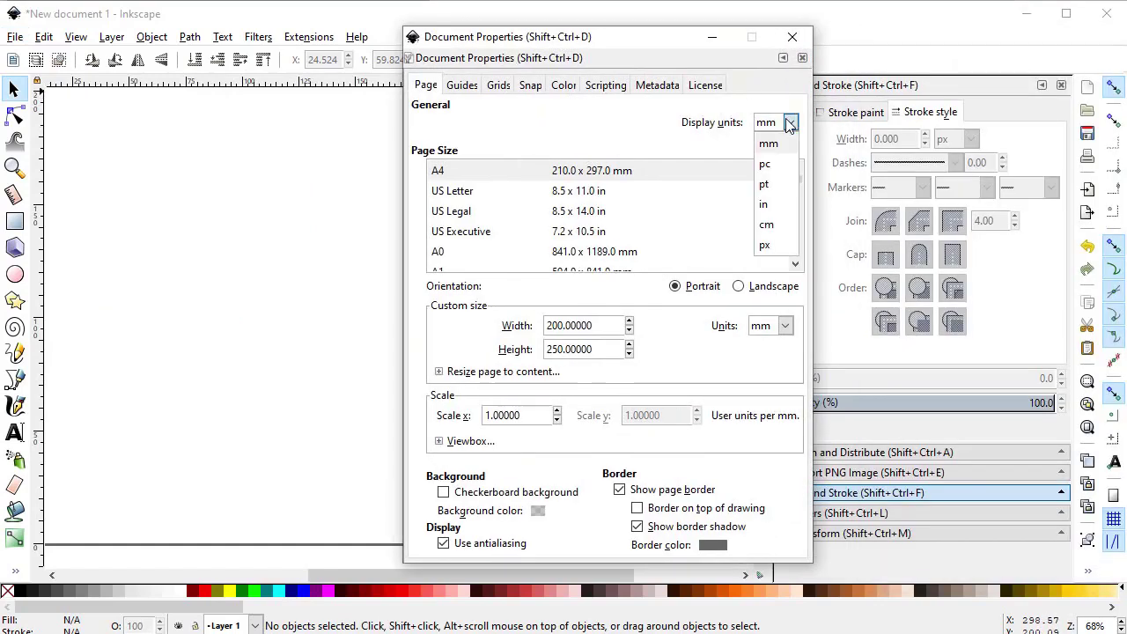
{"action": "left_click", "coordinate": [765, 246]}
{"action": "left_click", "coordinate": [779, 326]}
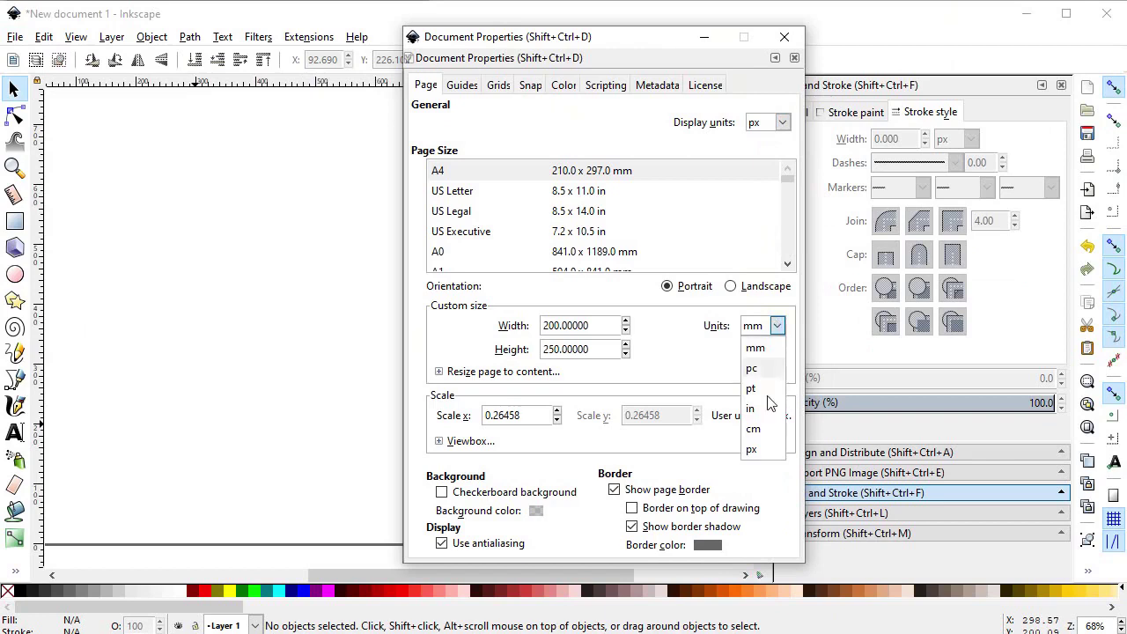
{"action": "left_click", "coordinate": [753, 449]}
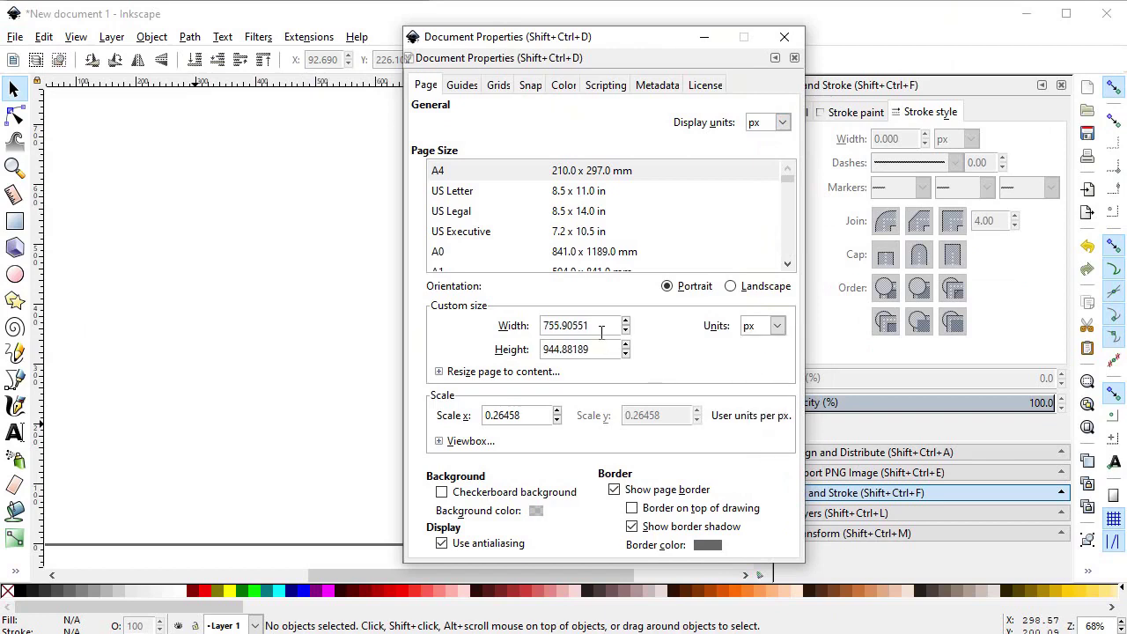
- Set the custom page size to 1280 px wide and 720 px high, and fit the whole page in view
{"action": "left_click_drag", "start_coordinate": [601, 330], "coordinate": [533, 326]}
{"action": "type", "text": "1280"}
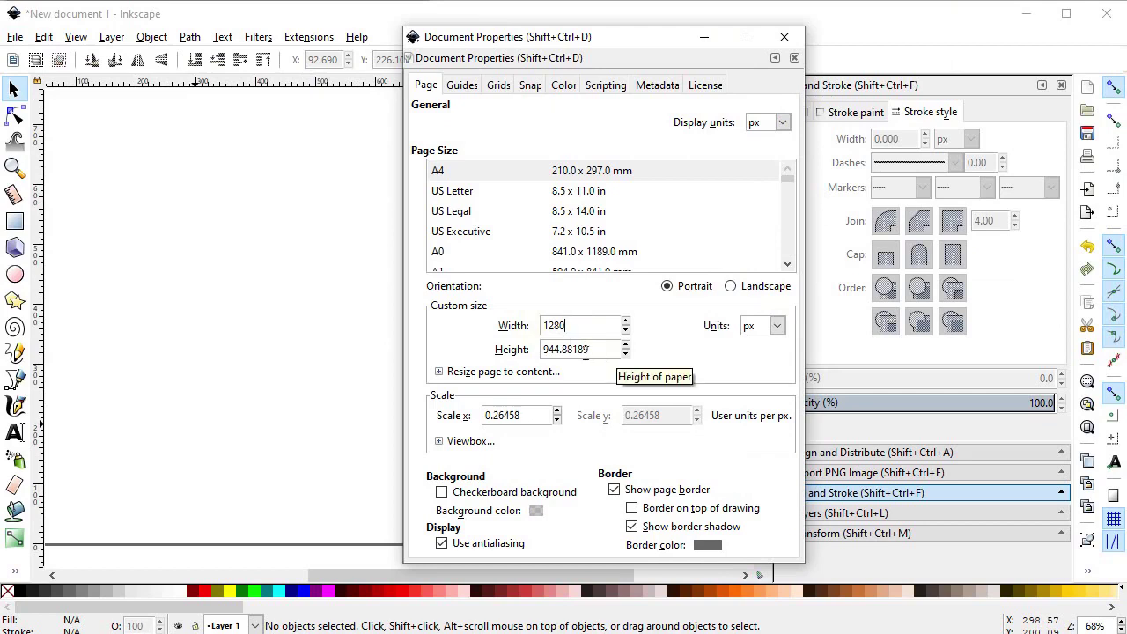
{"action": "left_click_drag", "start_coordinate": [587, 350], "coordinate": [546, 350]}
{"action": "type", "text": "720"}
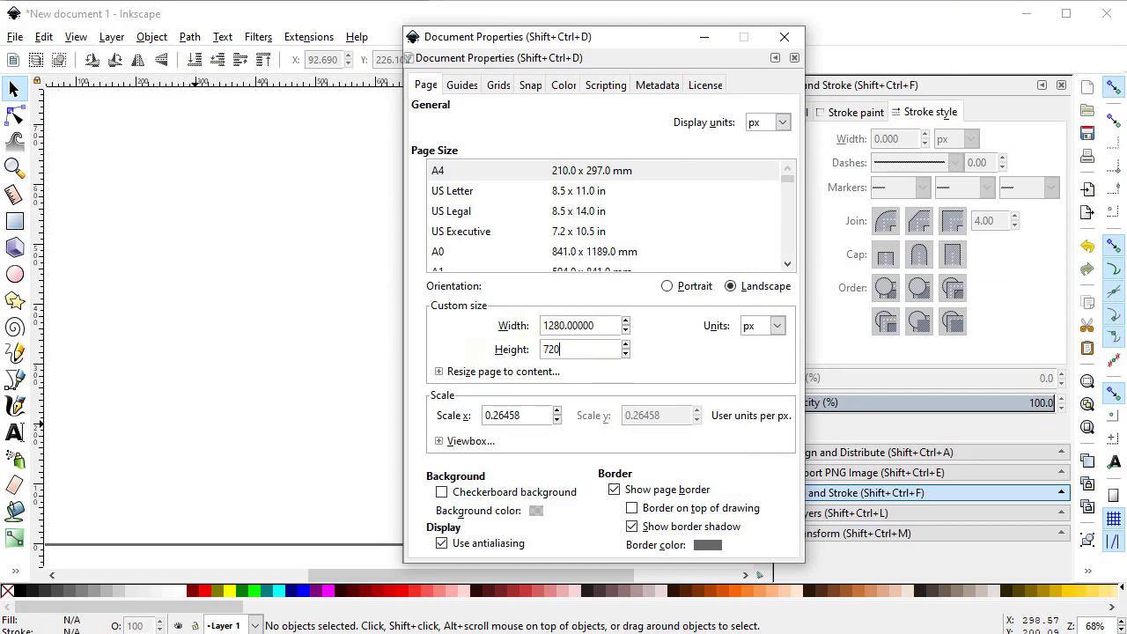
{"action": "key", "text": "Return"}
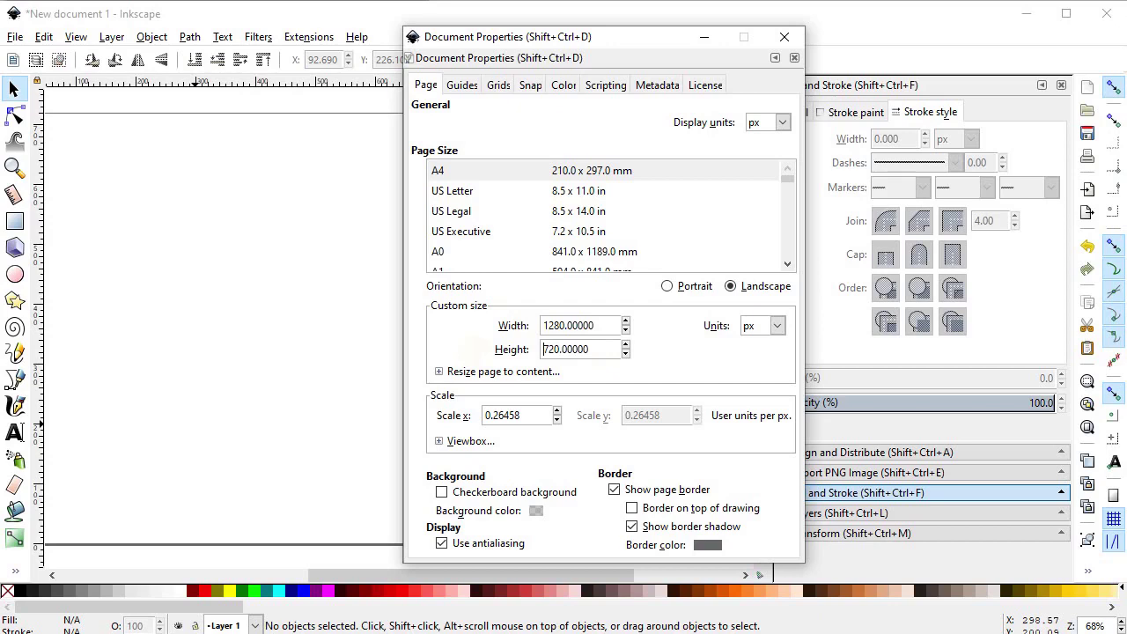
{"action": "left_click", "coordinate": [777, 41]}
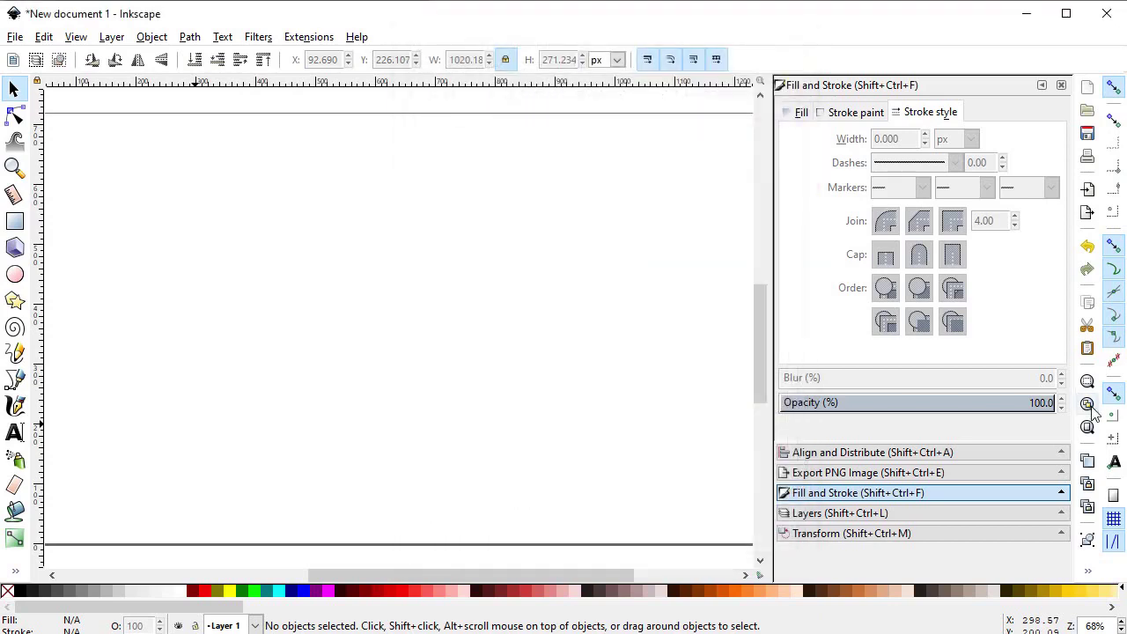
{"action": "key", "text": "5"}
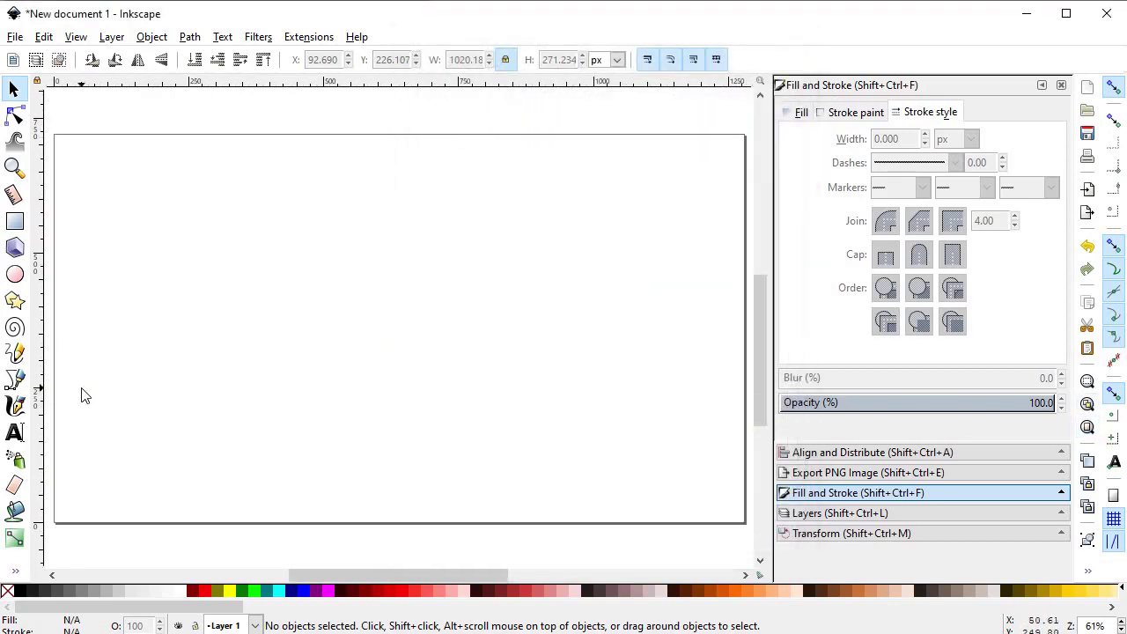
- Draw a straight horizontal line in the upper part of the page and set its width to 550 px with the proportions unlocked
{"action": "left_click", "coordinate": [15, 379]}
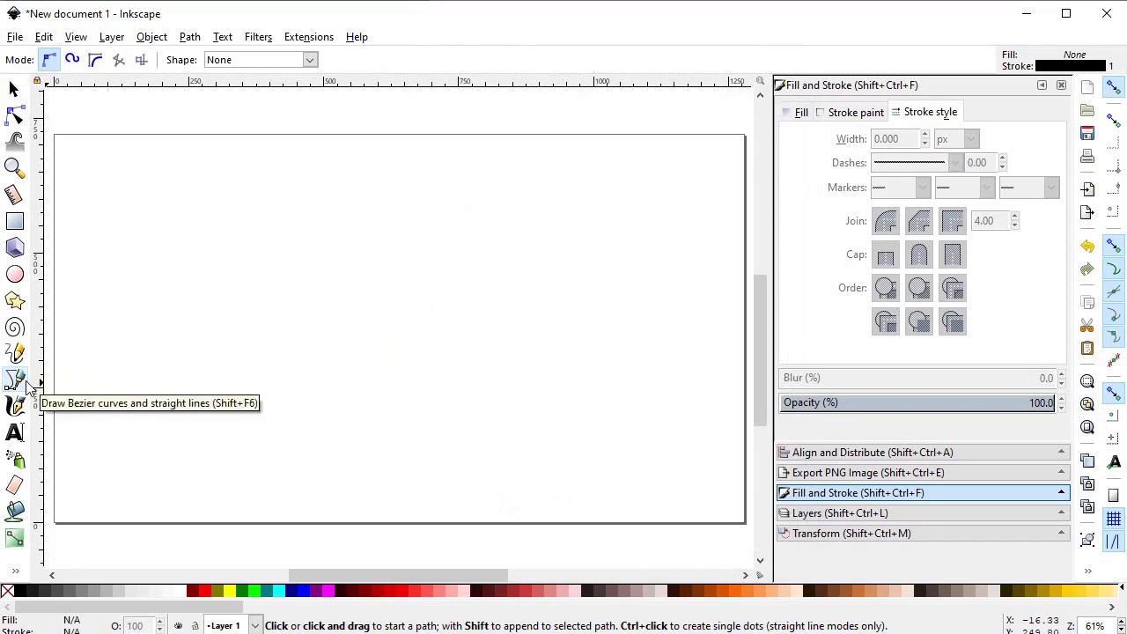
{"action": "left_click", "coordinate": [214, 212]}
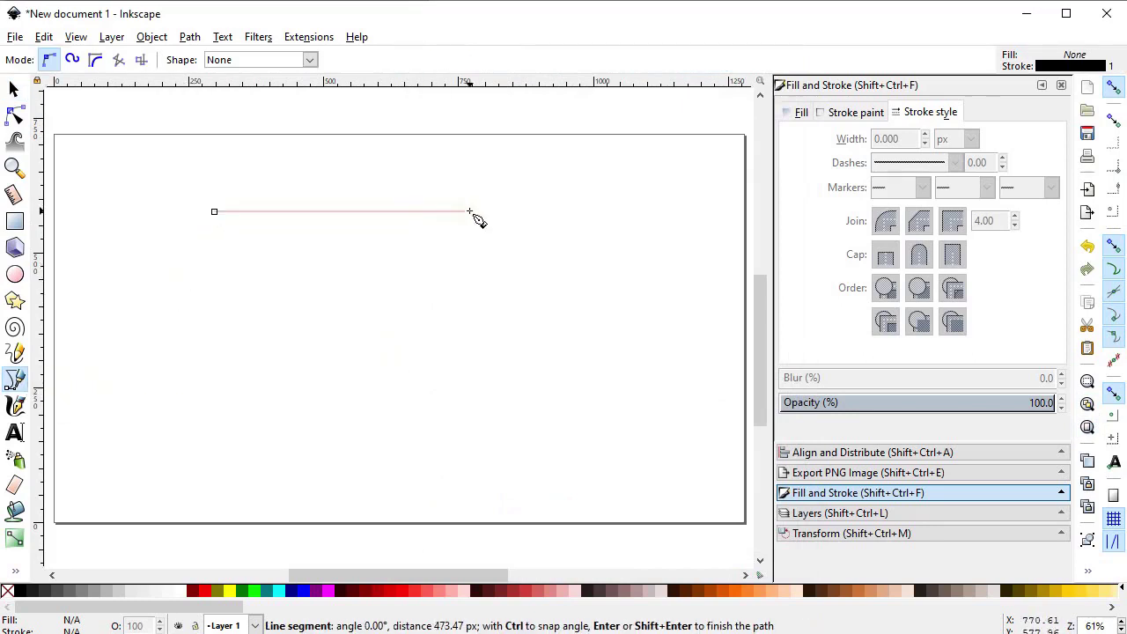
{"action": "left_click", "coordinate": [466, 212]}
{"action": "left_click", "coordinate": [15, 89]}
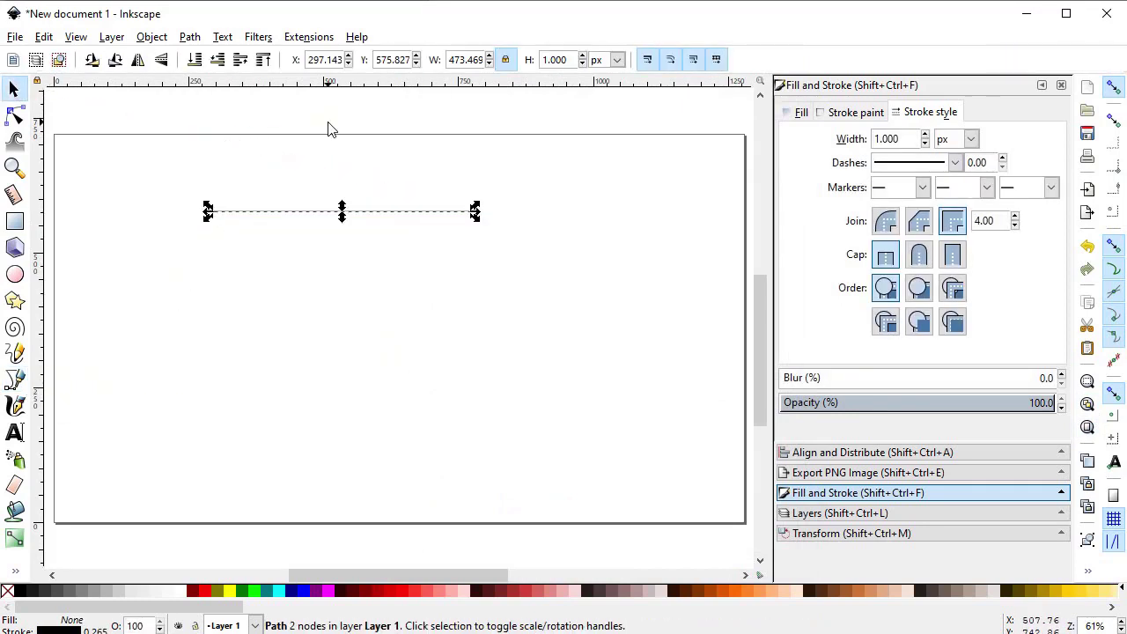
{"action": "left_click", "coordinate": [504, 59]}
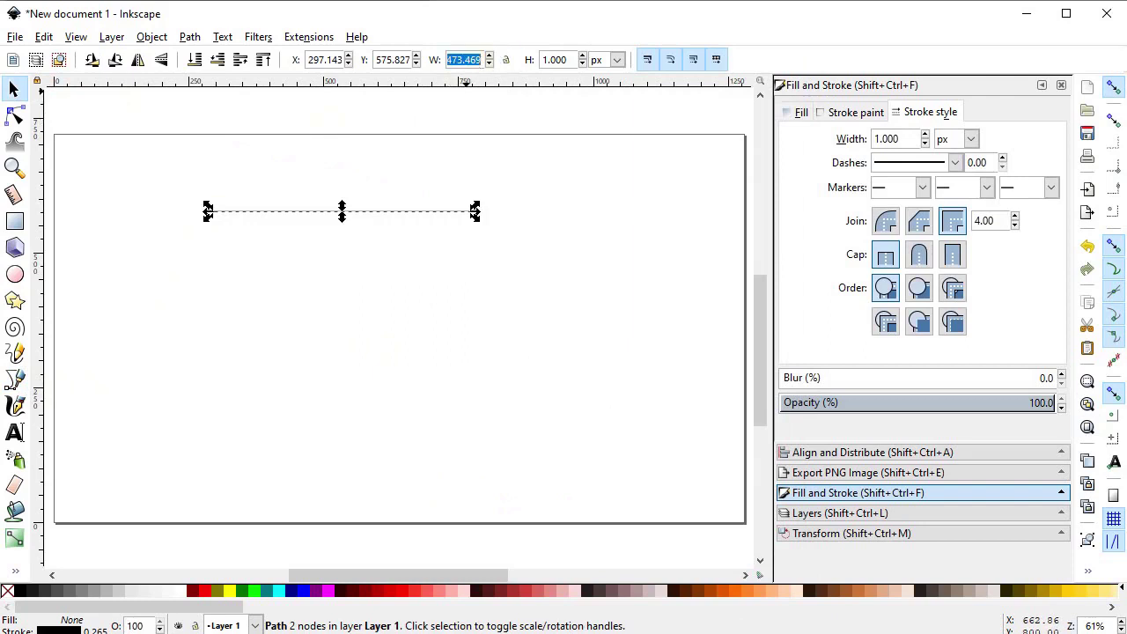
{"action": "type", "text": "550"}
{"action": "key", "text": "Return"}
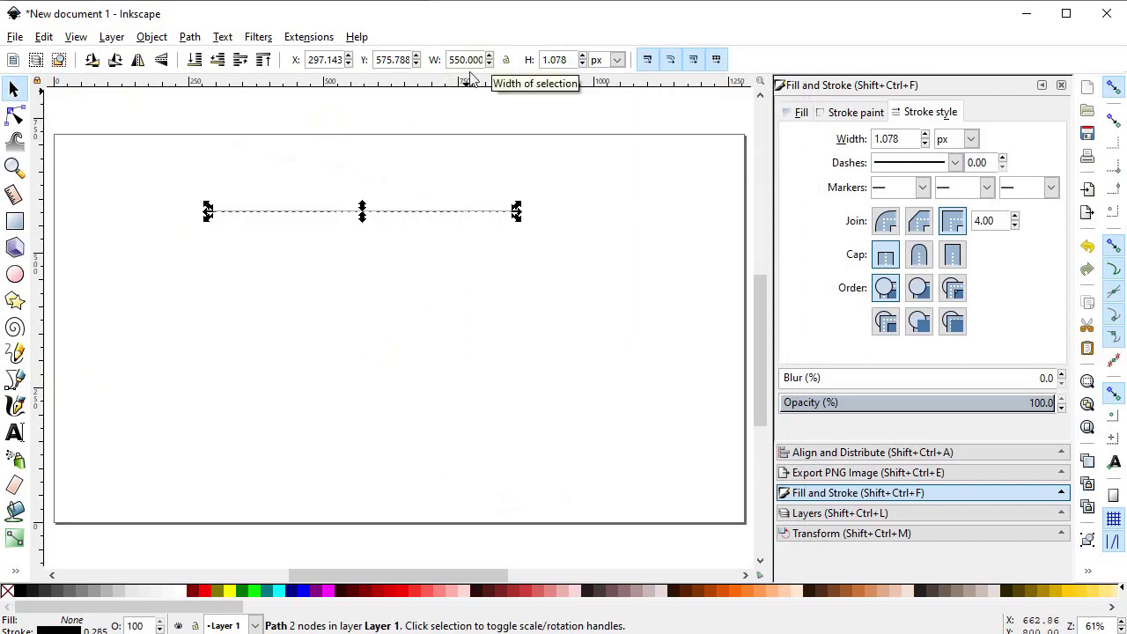
{"action": "left_click", "coordinate": [395, 228]}
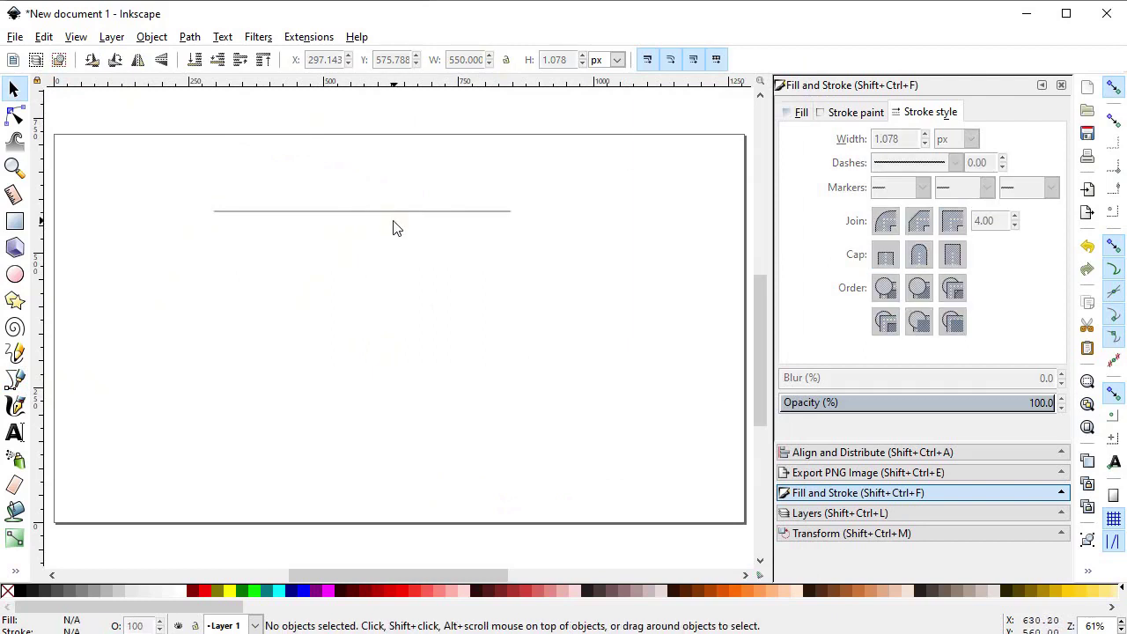
- Shift the horizontal line slightly to the right and set its stroke width to 4 px
{"action": "left_click_drag", "start_coordinate": [381, 219], "coordinate": [406, 224]}
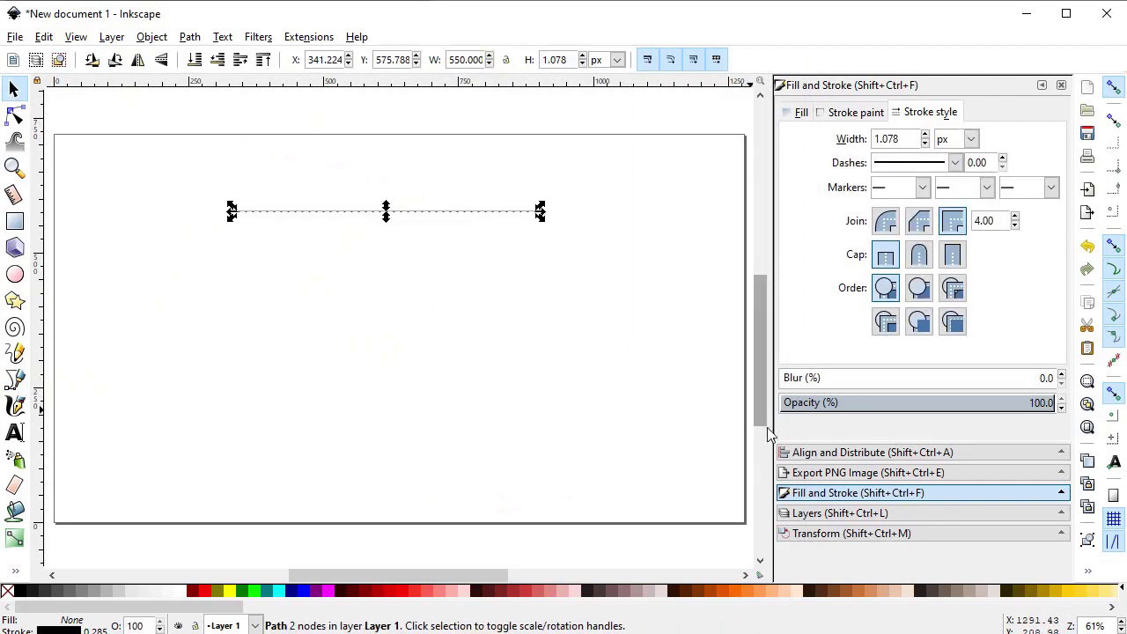
{"action": "left_click", "coordinate": [811, 493]}
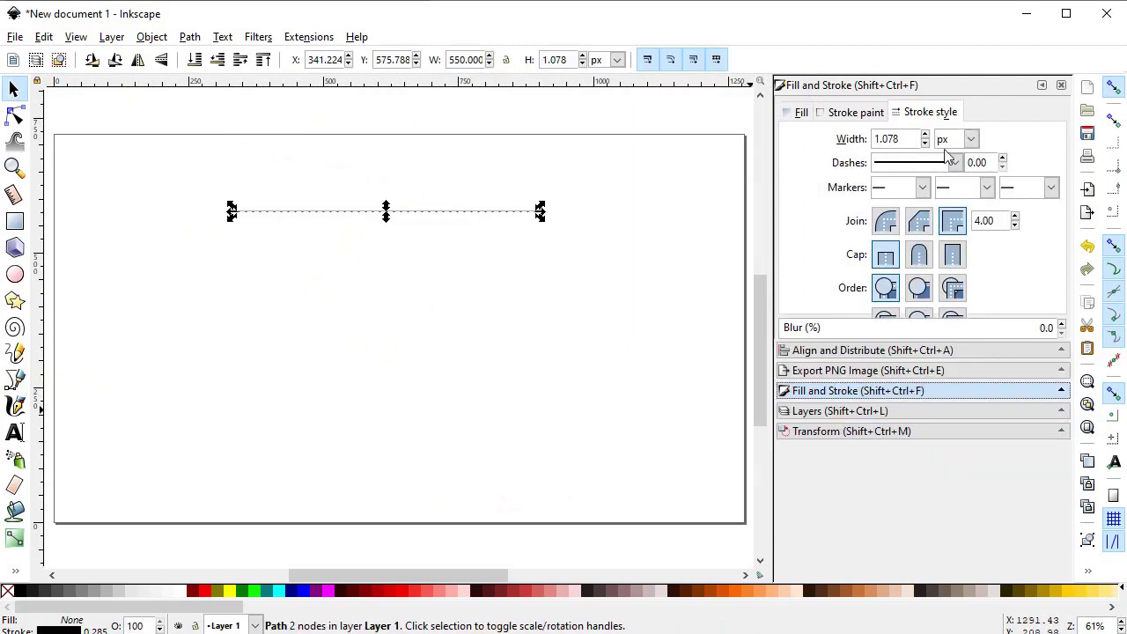
{"action": "left_click", "coordinate": [941, 114]}
{"action": "double_click", "coordinate": [890, 140]}
{"action": "key", "text": "Return"}
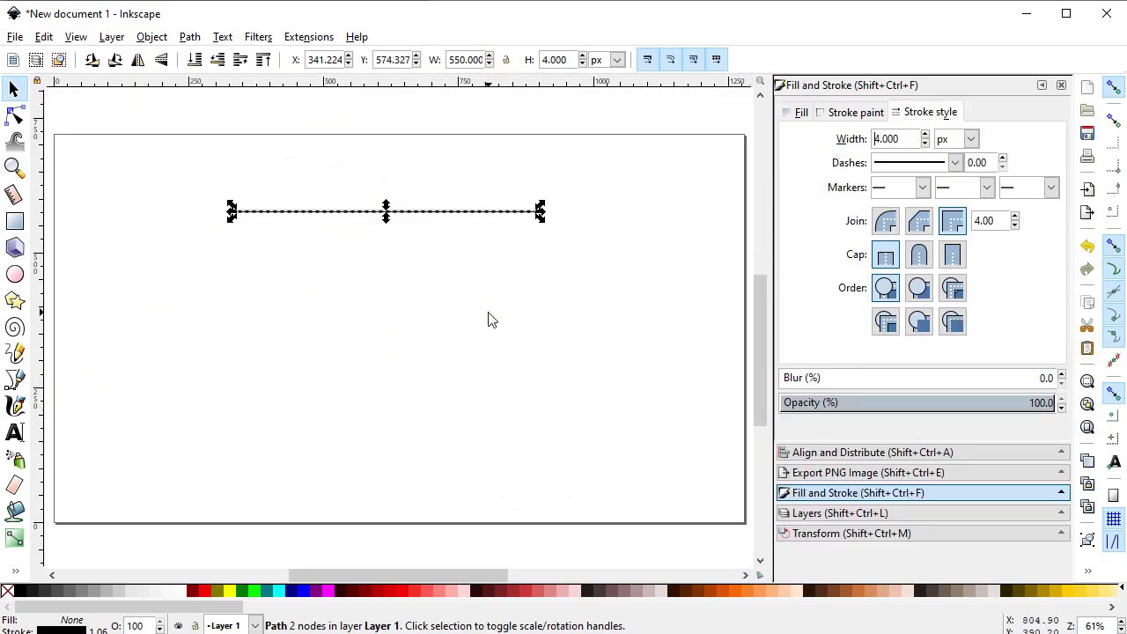
{"action": "left_click", "coordinate": [431, 284]}
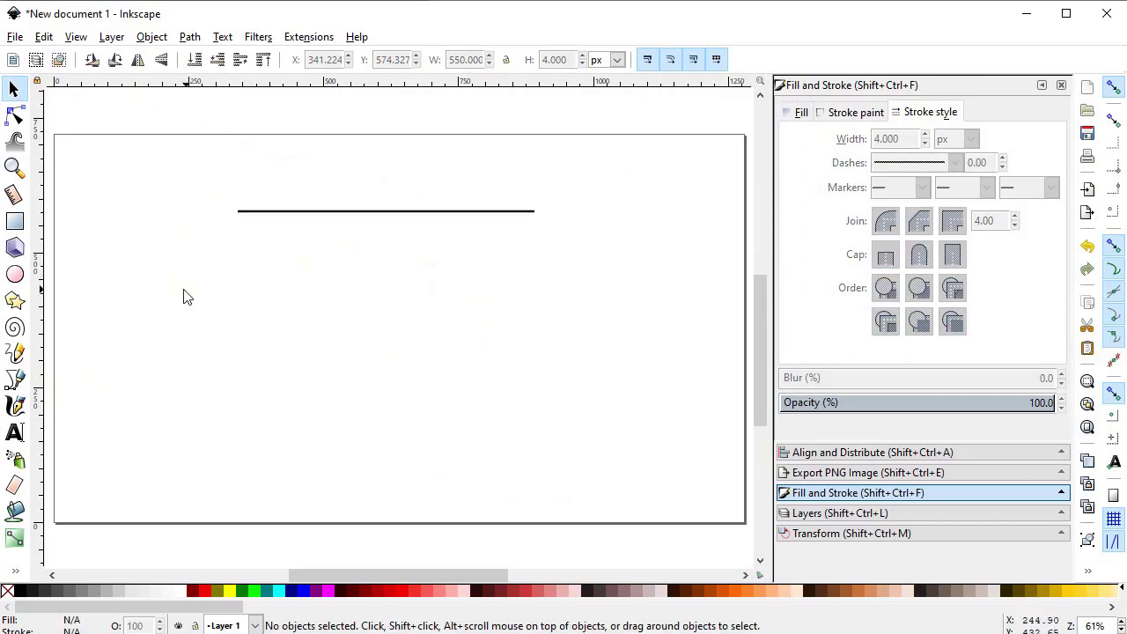
- Draw a straight vertical line below the left end of the horizontal line and set its height to 160 px
{"action": "left_click", "coordinate": [15, 377]}
{"action": "left_click", "coordinate": [244, 260]}
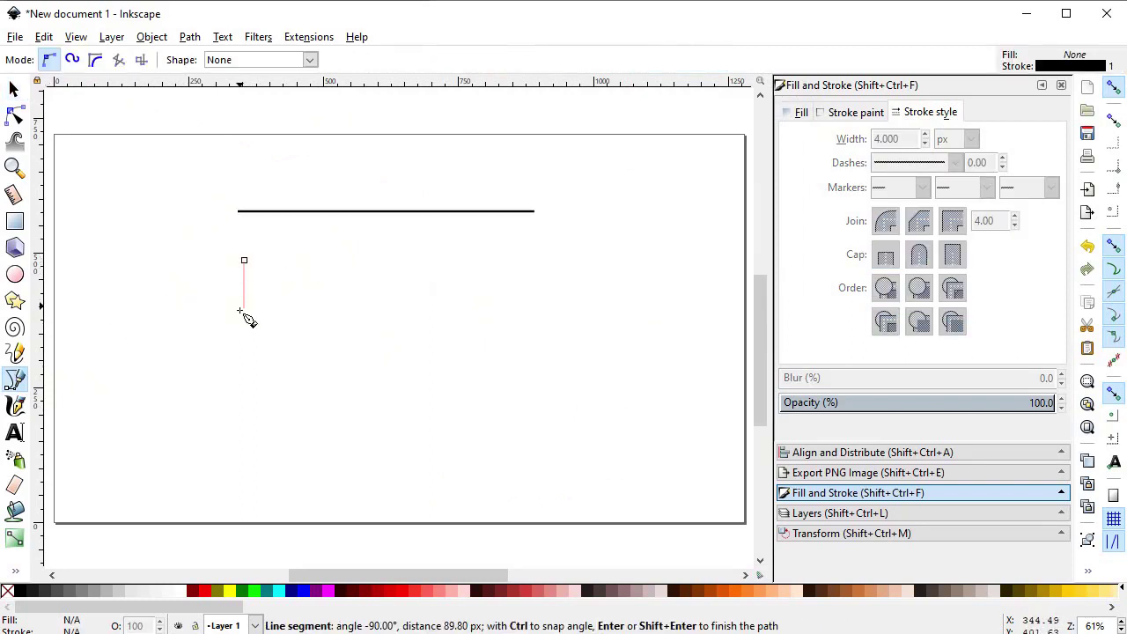
{"action": "left_click", "coordinate": [244, 351]}
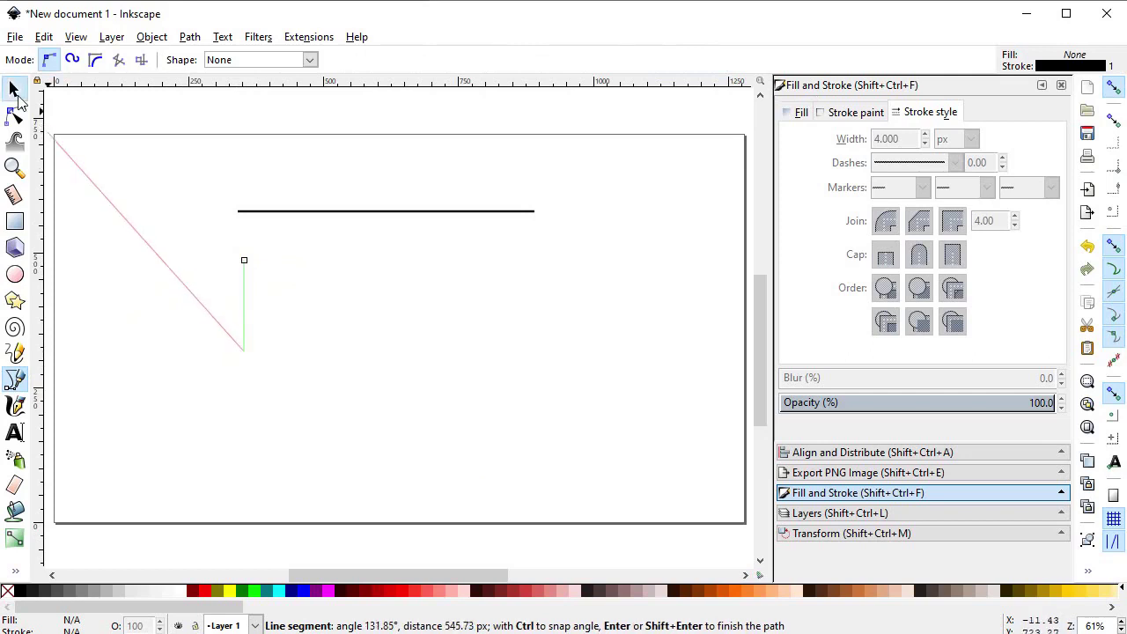
{"action": "left_click", "coordinate": [13, 88]}
{"action": "double_click", "coordinate": [561, 59]}
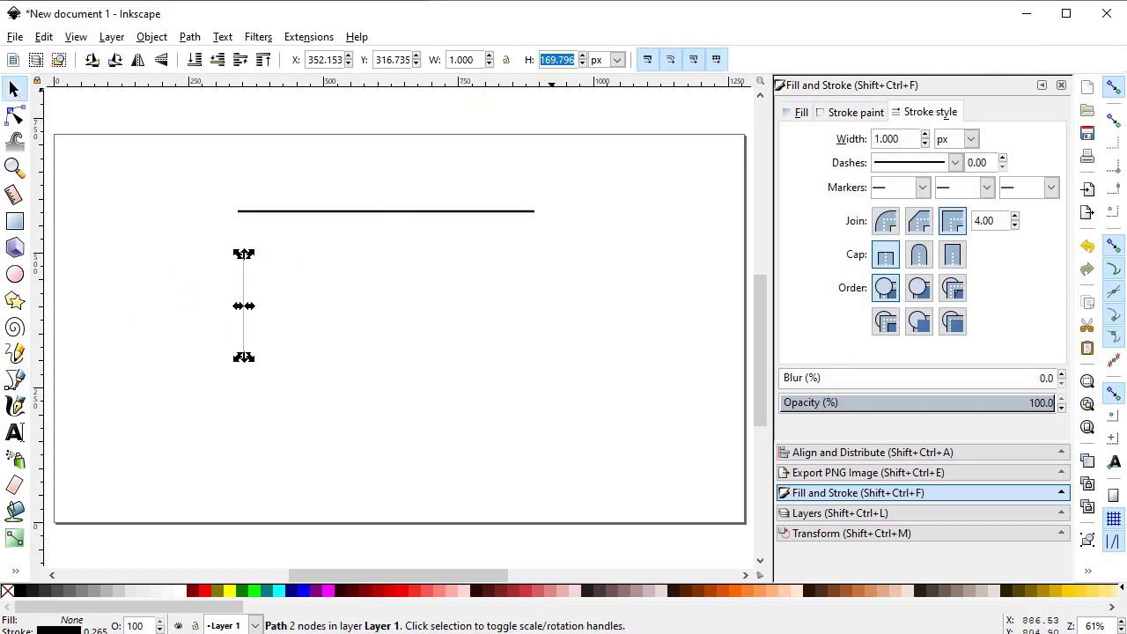
{"action": "type", "text": "160"}
{"action": "key", "text": "Return"}
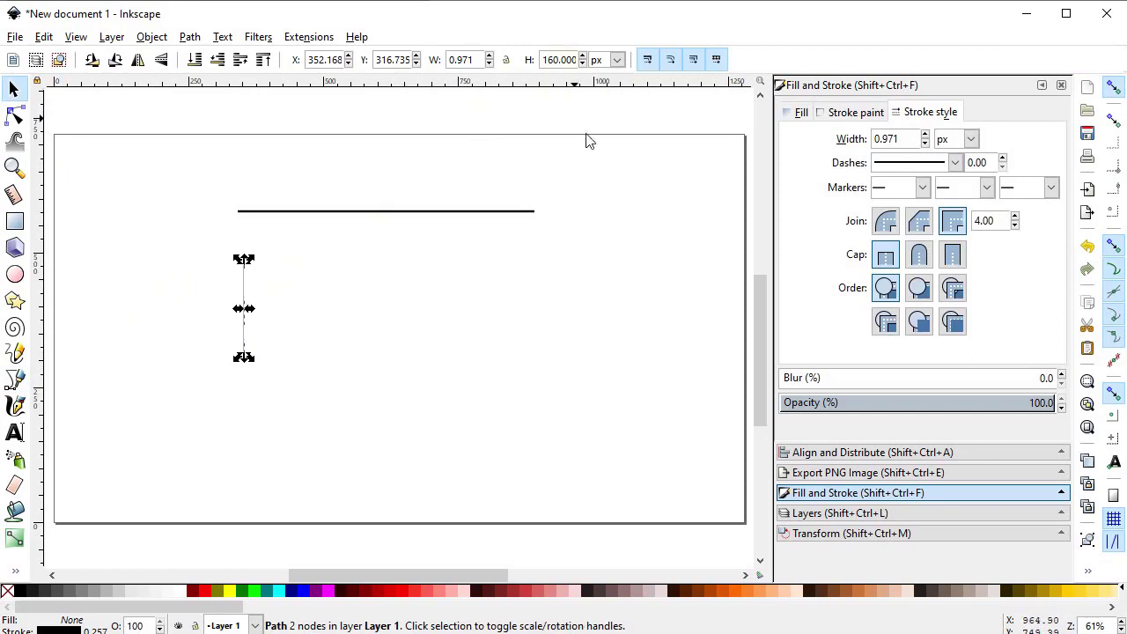
- Set the vertical line's stroke width to 4 px
{"action": "double_click", "coordinate": [891, 138]}
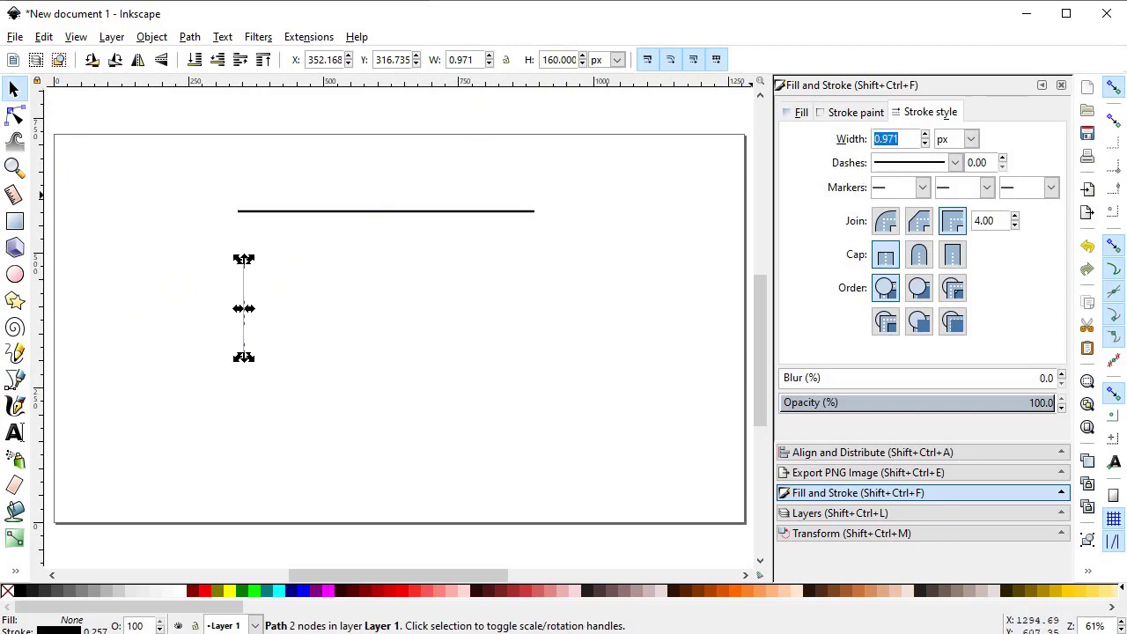
{"action": "type", "text": "4"}
{"action": "key", "text": "Return"}
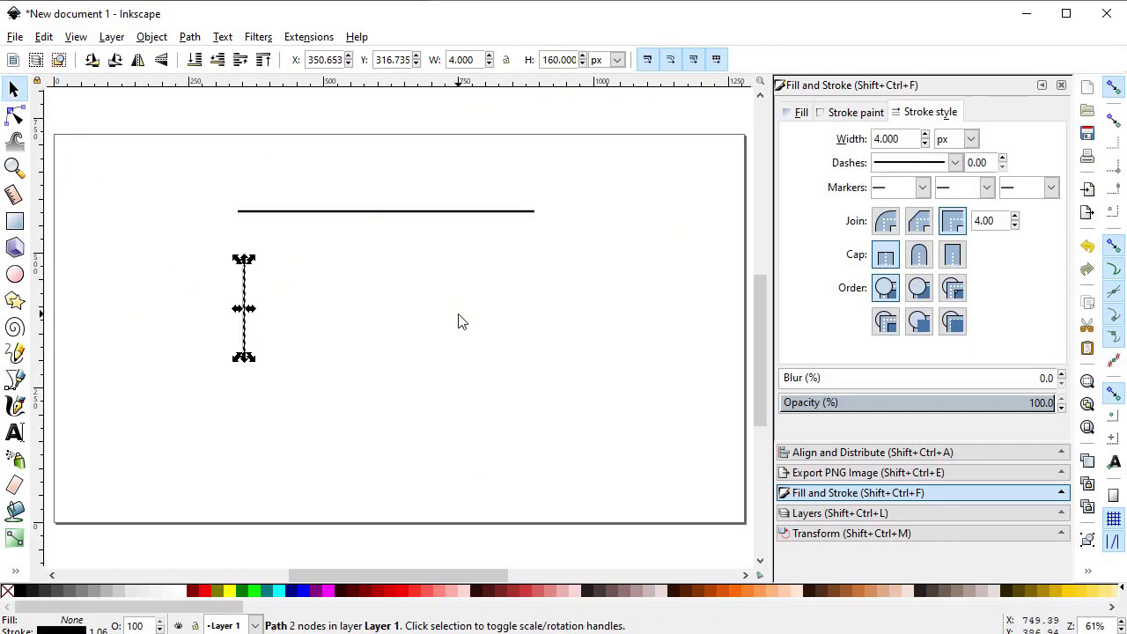
{"action": "left_click", "coordinate": [375, 292]}
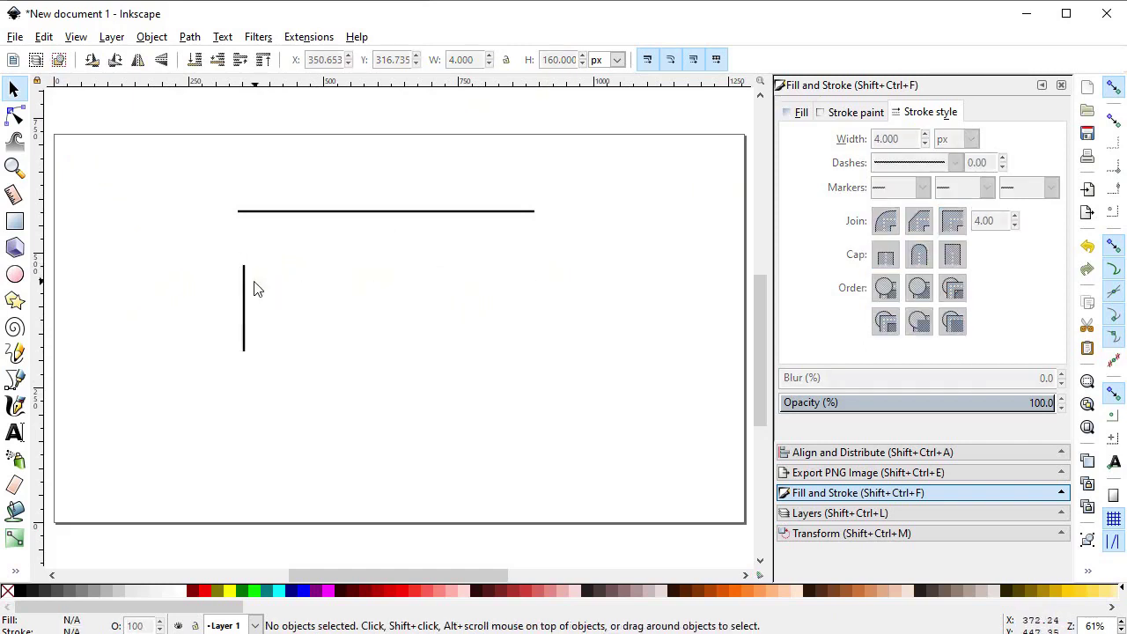
- Move the vertical line so its upper end node snaps to the left end of the horizontal line, keeping node snapping enabled
{"action": "left_click_drag", "start_coordinate": [246, 282], "coordinate": [240, 247]}
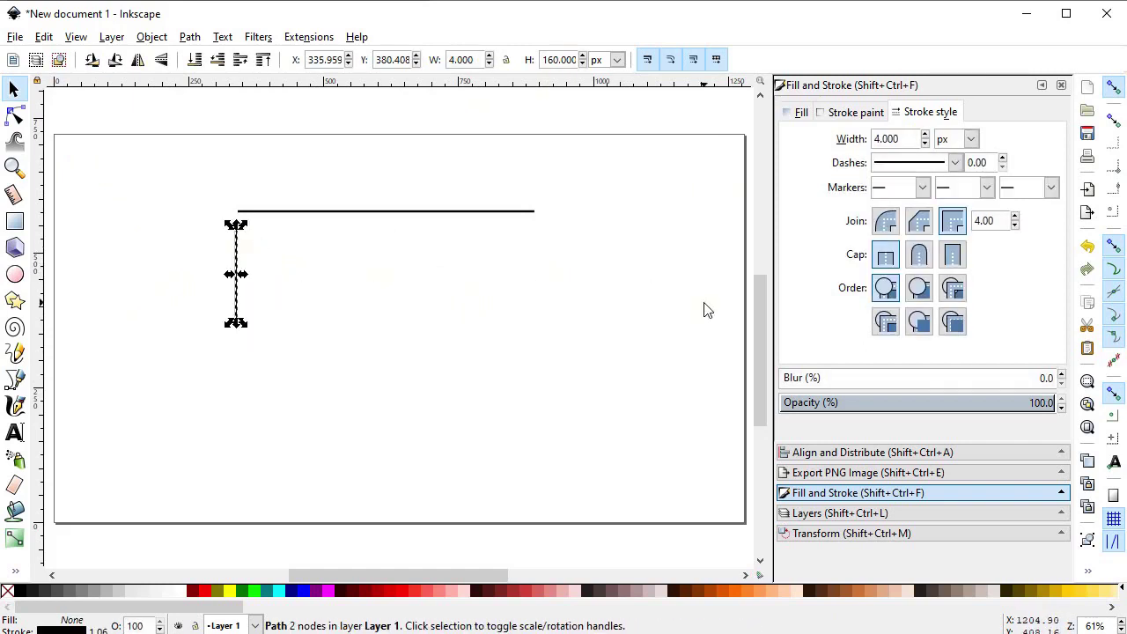
{"action": "left_click", "coordinate": [1114, 246]}
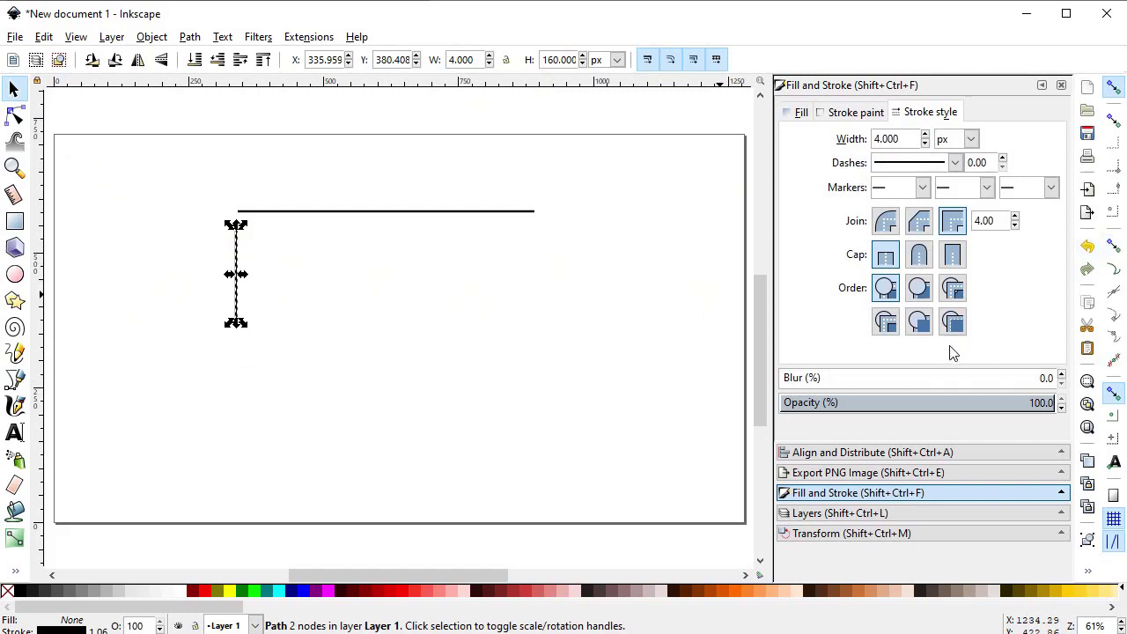
{"action": "left_click", "coordinate": [1114, 246]}
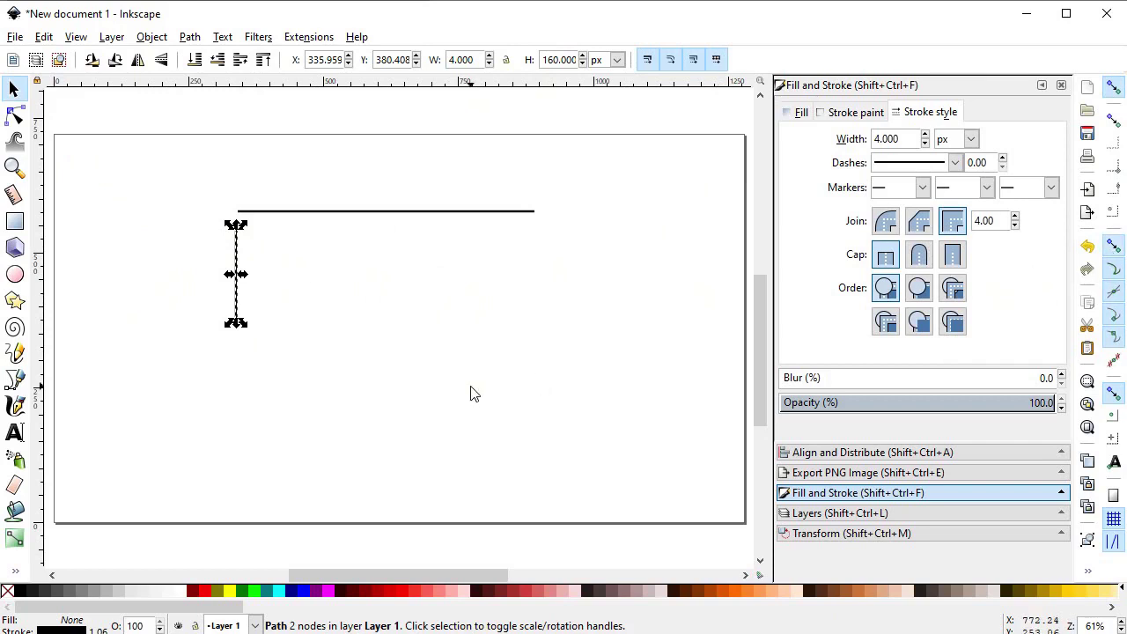
{"action": "left_click", "coordinate": [300, 281]}
{"action": "left_click_drag", "start_coordinate": [236, 269], "coordinate": [238, 240]}
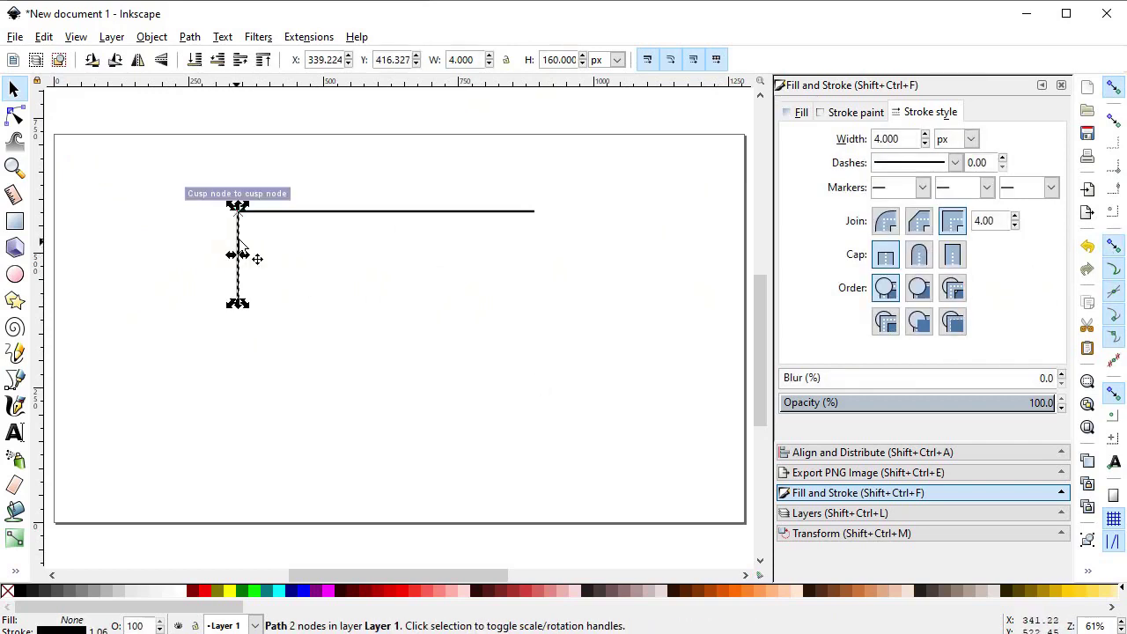
- Duplicate the horizontal line and move the copy down so its left end snaps to the lower end of the vertical line
{"action": "left_click", "coordinate": [334, 211]}
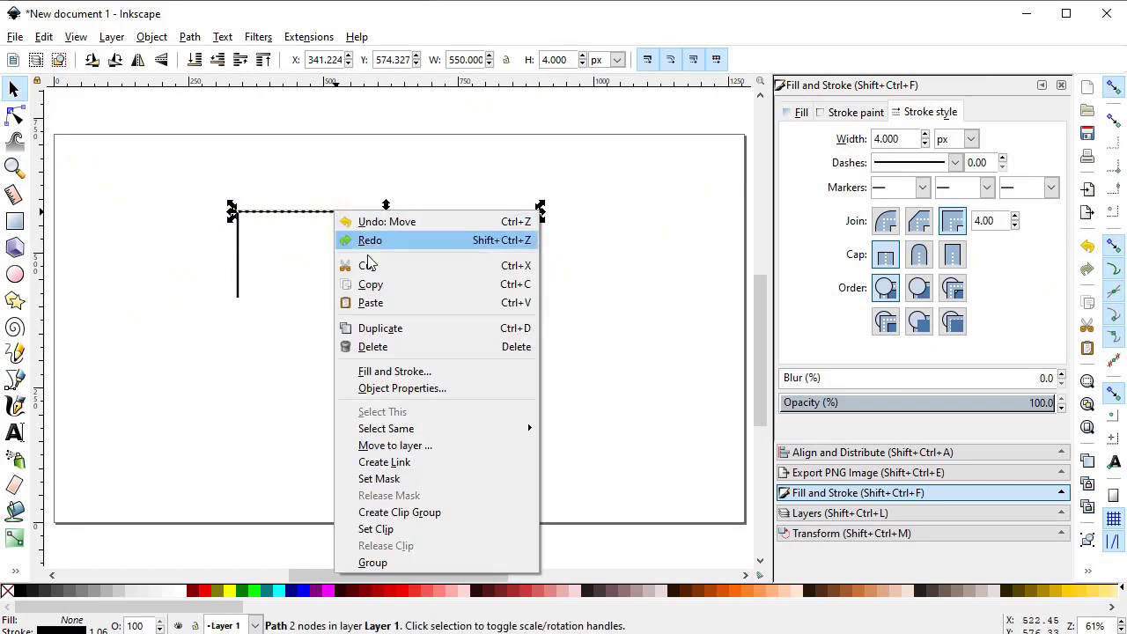
{"action": "left_click", "coordinate": [367, 327]}
{"action": "left_click_drag", "start_coordinate": [290, 221], "coordinate": [291, 307]}
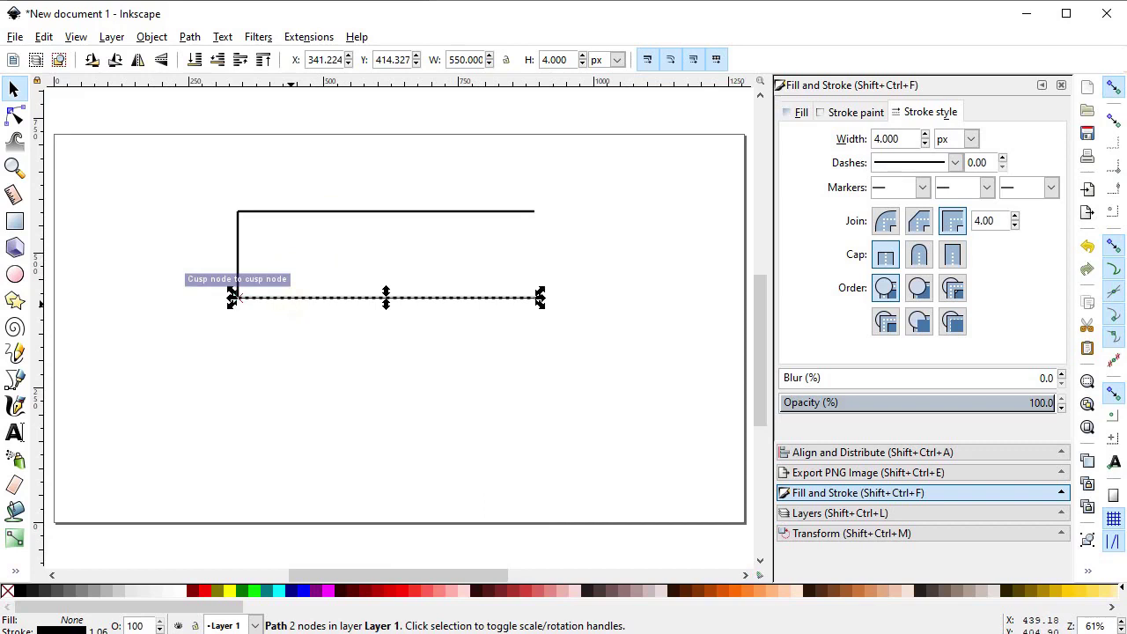
- Draw a short straight vertical line below the lower horizontal line and set its height to 60 px
{"action": "left_click", "coordinate": [15, 378]}
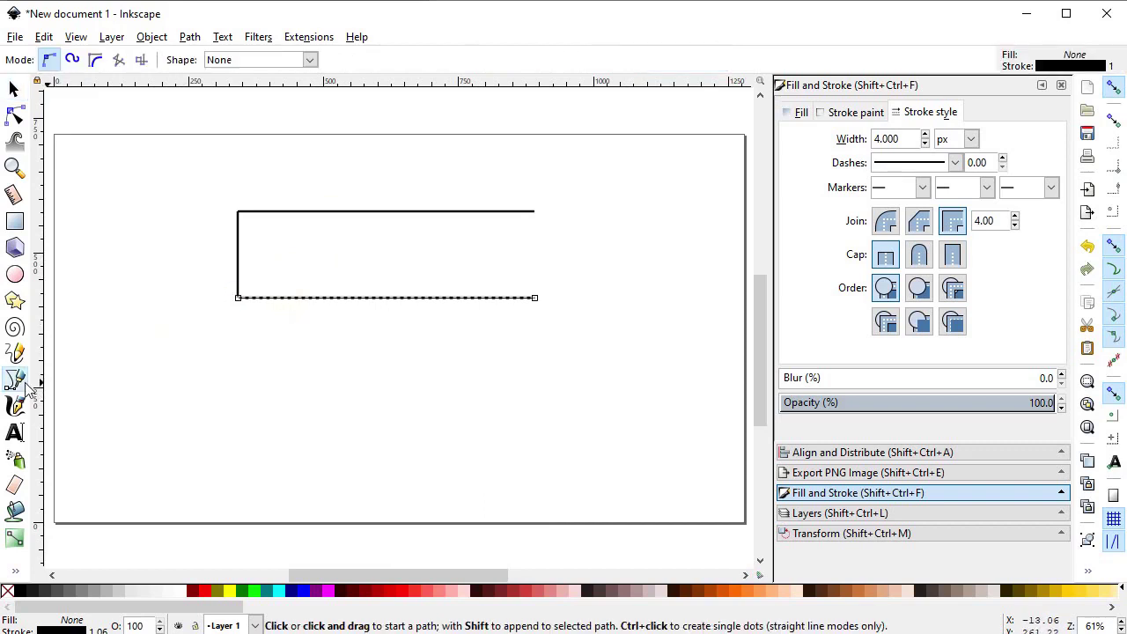
{"action": "left_click", "coordinate": [259, 351]}
{"action": "left_click", "coordinate": [258, 398]}
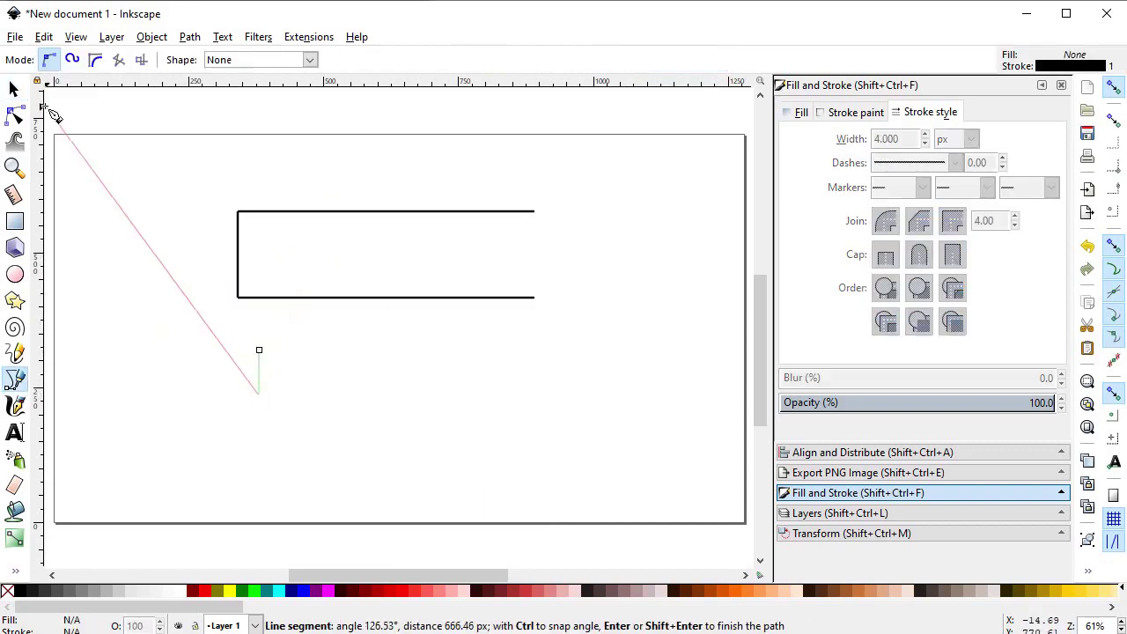
{"action": "left_click", "coordinate": [14, 89]}
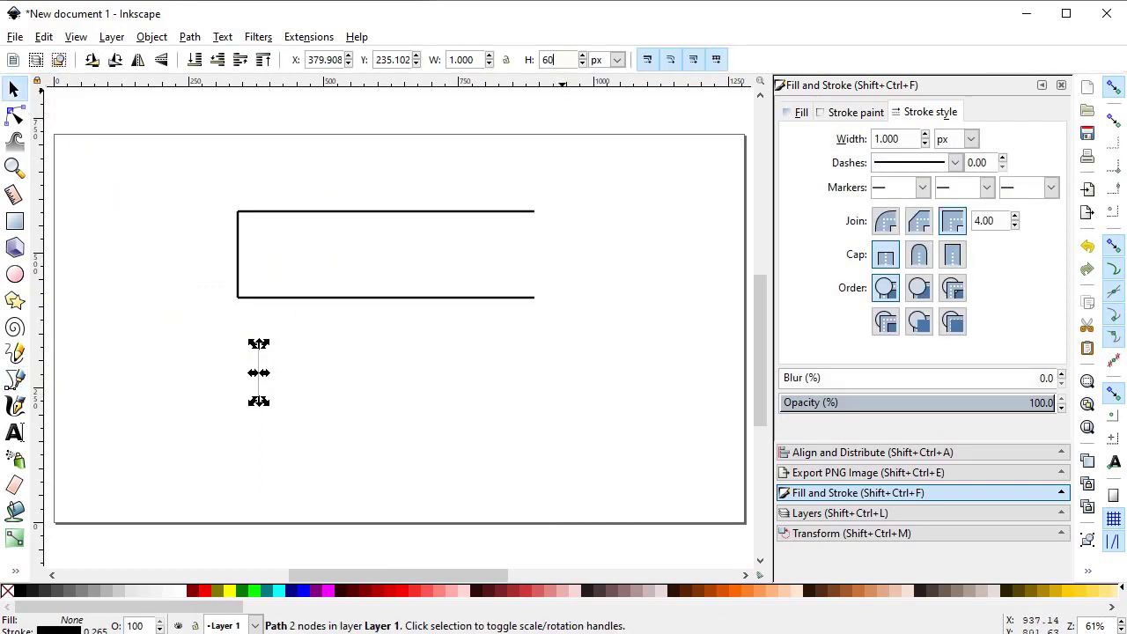
{"action": "type", "text": "60"}
{"action": "key", "text": "Return"}
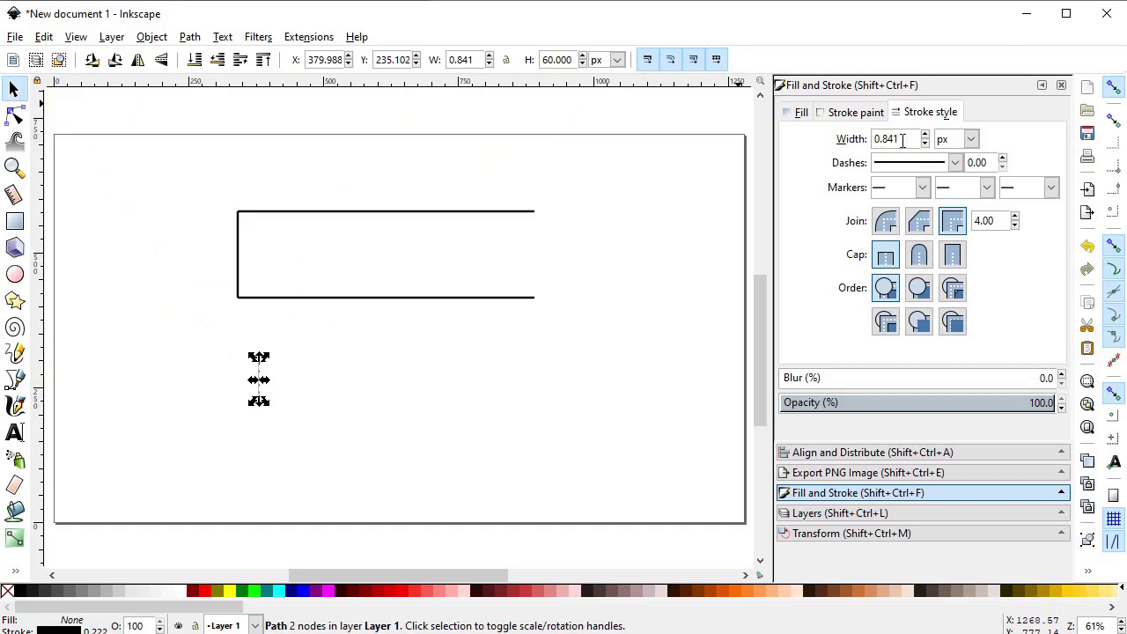
- Set the short vertical line's stroke width to 4 px and snap its upper end to the left end of the lower horizontal line
{"action": "type", "text": "4"}
{"action": "key", "text": "Return"}
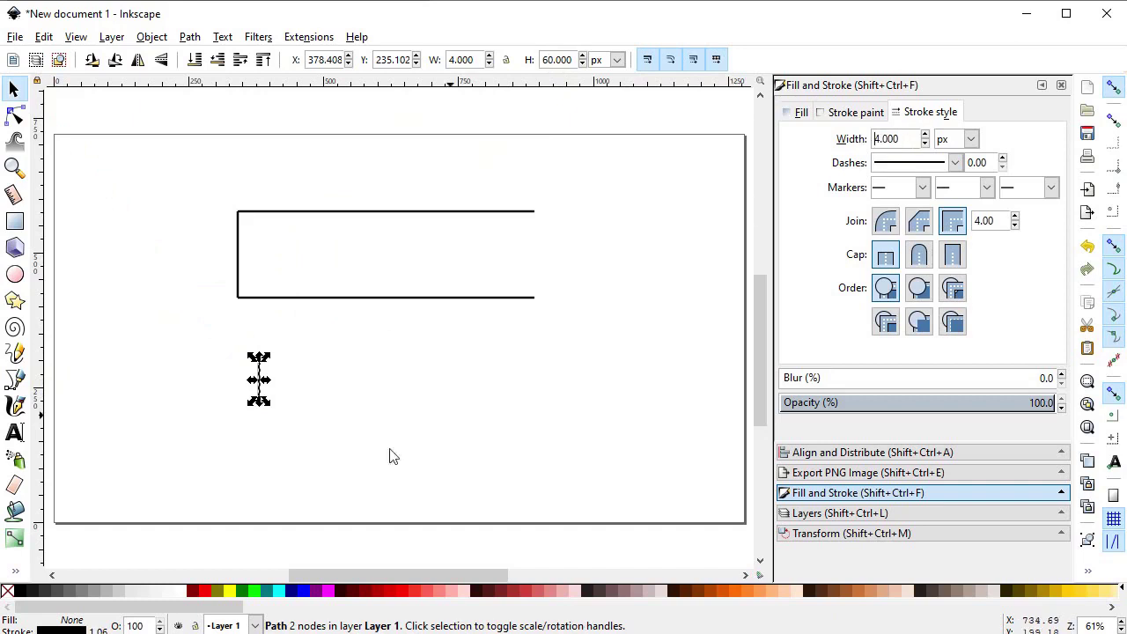
{"action": "left_click", "coordinate": [342, 485]}
{"action": "left_click_drag", "start_coordinate": [258, 378], "coordinate": [254, 310]}
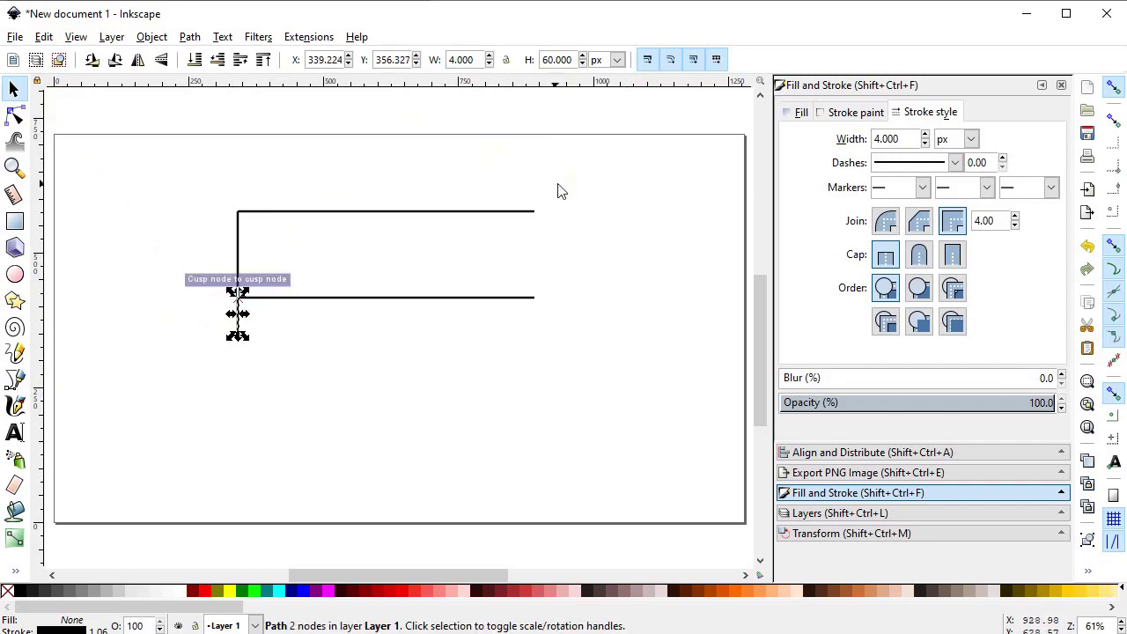
- Duplicate the two horizontal lines with their connecting vertical line and snap the copy's upper left corner to the short vertical line's lower end
{"action": "mouse_move", "coordinate": [575, 182]}
{"action": "left_mouse_down"}
{"action": "mouse_move", "coordinate": [224, 319]}
{"action": "mouse_move", "coordinate": [204, 314]}
{"action": "left_mouse_up"}
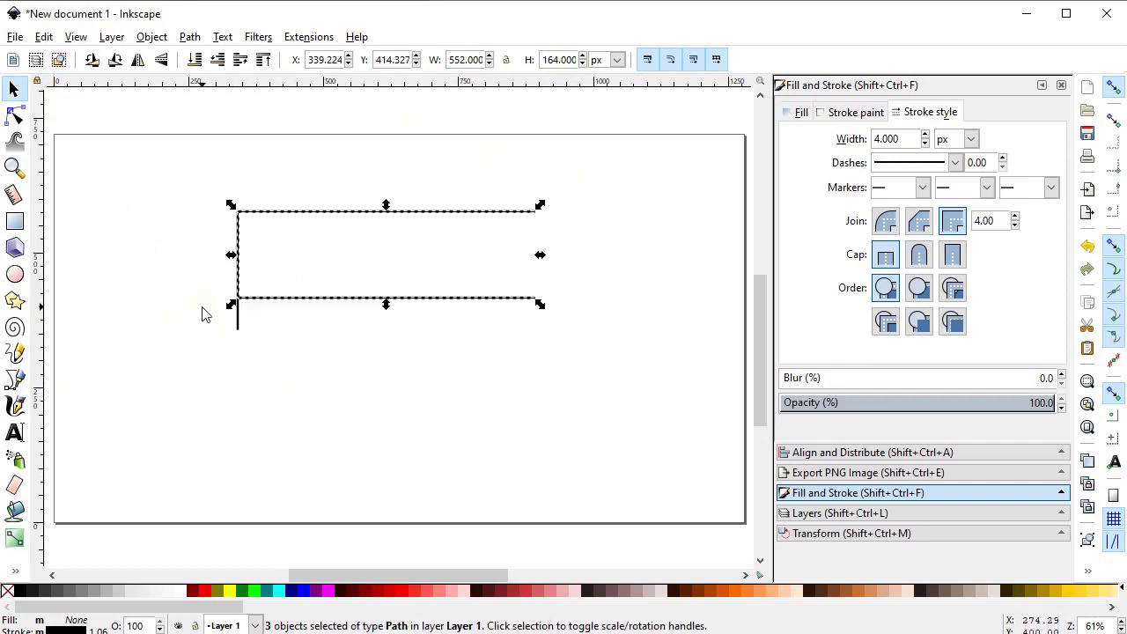
{"action": "right_click", "coordinate": [313, 215]}
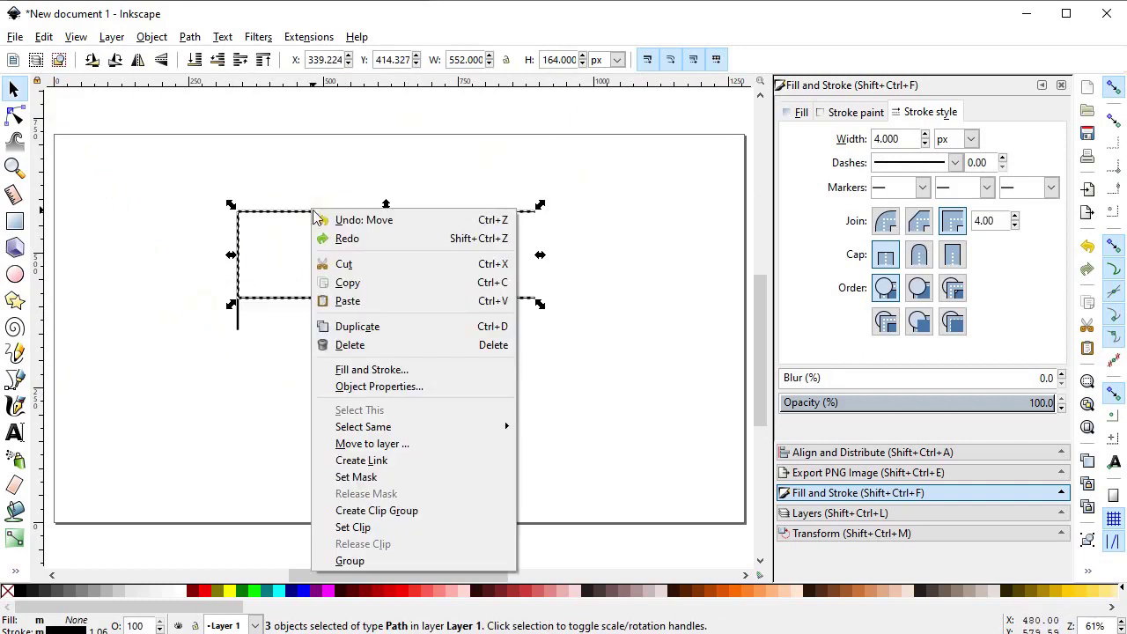
{"action": "left_click", "coordinate": [362, 330]}
{"action": "left_click_drag", "start_coordinate": [253, 218], "coordinate": [254, 333]}
{"action": "left_click", "coordinate": [448, 275]}
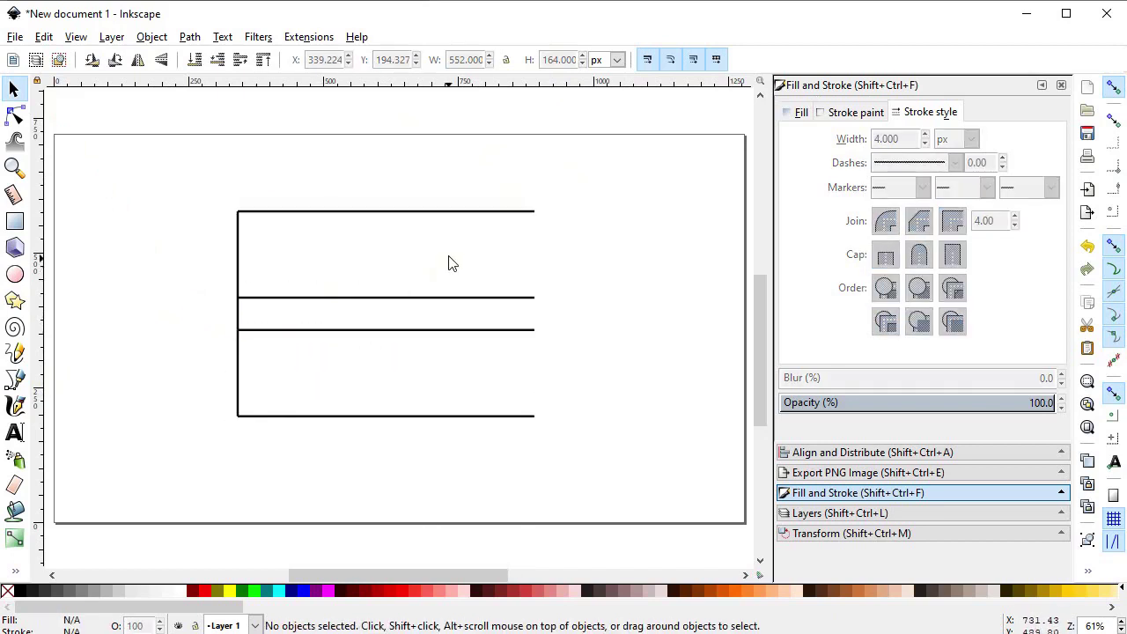
- Duplicate the two uppermost horizontal lines, move the copies down and to the right, and combine them into one path
{"action": "left_click", "coordinate": [449, 212]}
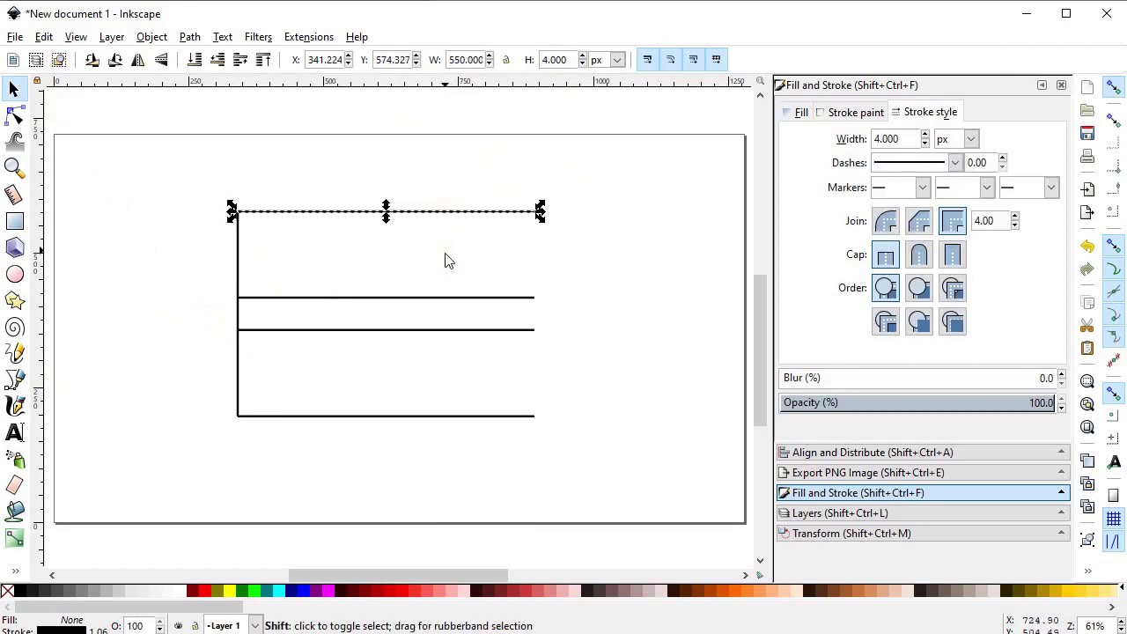
{"action": "left_click", "coordinate": [444, 299], "text": "shift"}
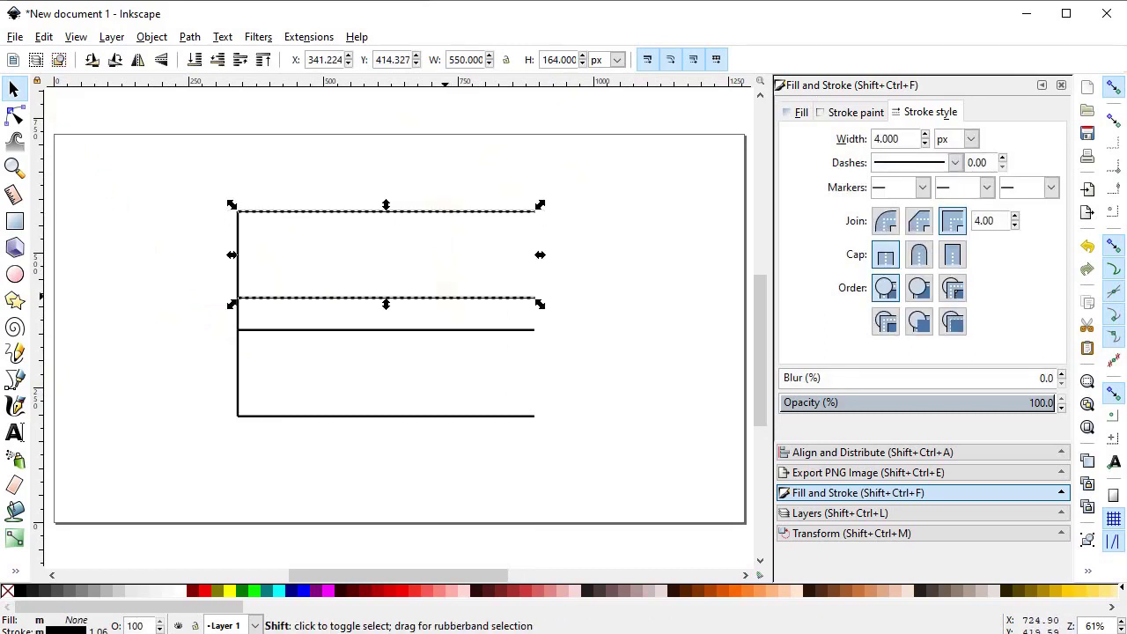
{"action": "right_click", "coordinate": [445, 301]}
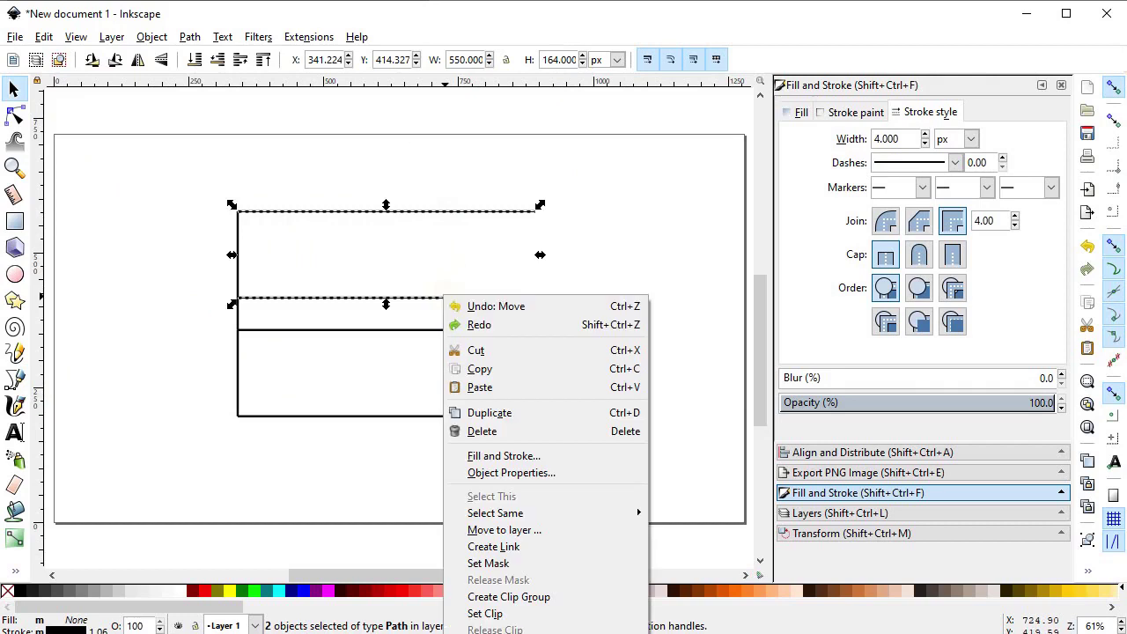
{"action": "left_click", "coordinate": [505, 420]}
{"action": "left_click_drag", "start_coordinate": [406, 304], "coordinate": [554, 465]}
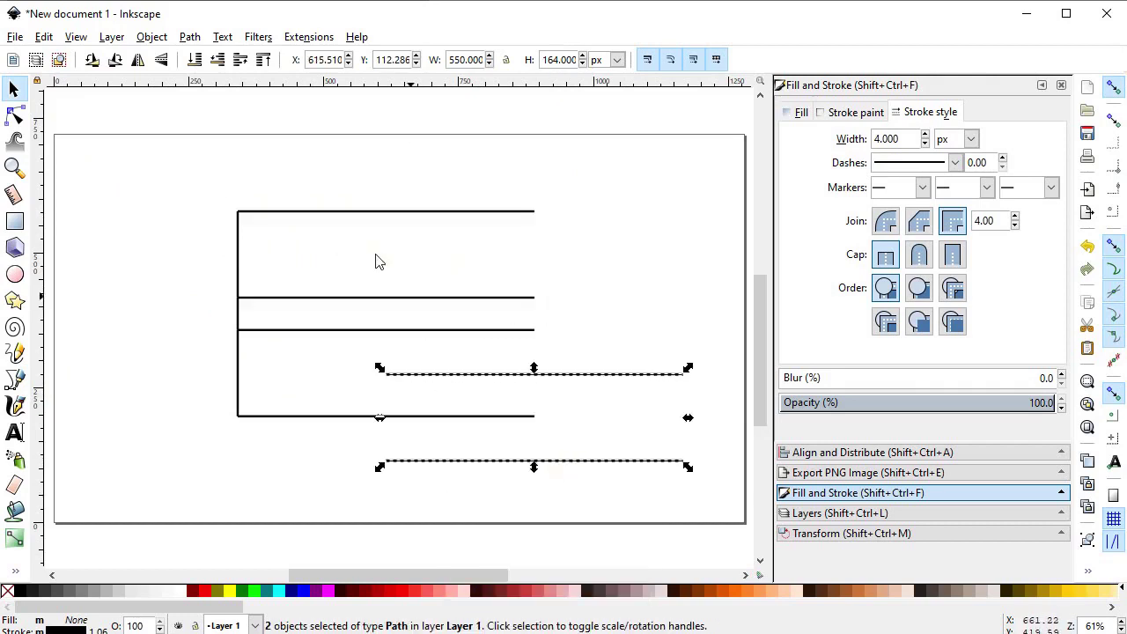
{"action": "left_click", "coordinate": [190, 37]}
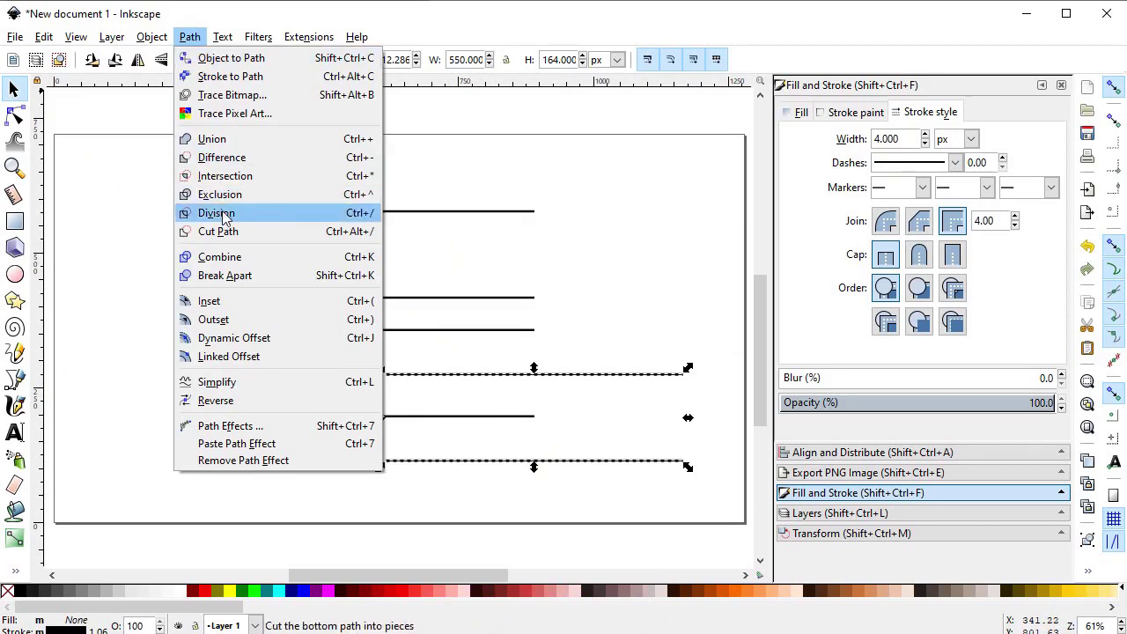
{"action": "left_click", "coordinate": [236, 256]}
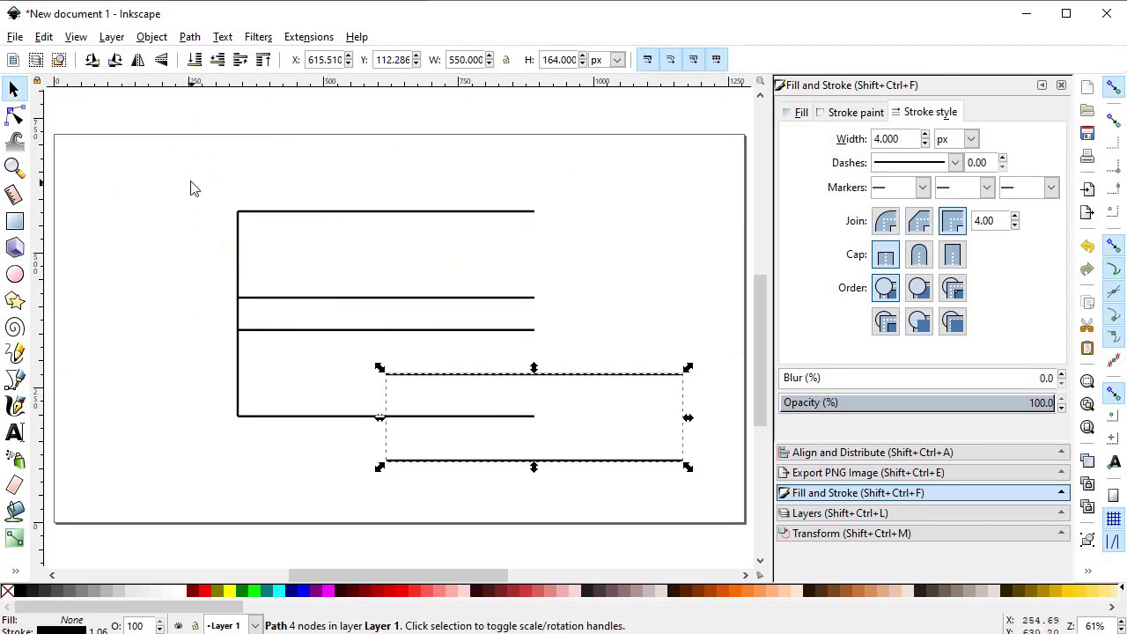
- Rotate the combined pair 90° clockwise, snap its upper right end to the top line's right end, and shorten it to the bottom line
{"action": "left_click", "coordinate": [115, 60]}
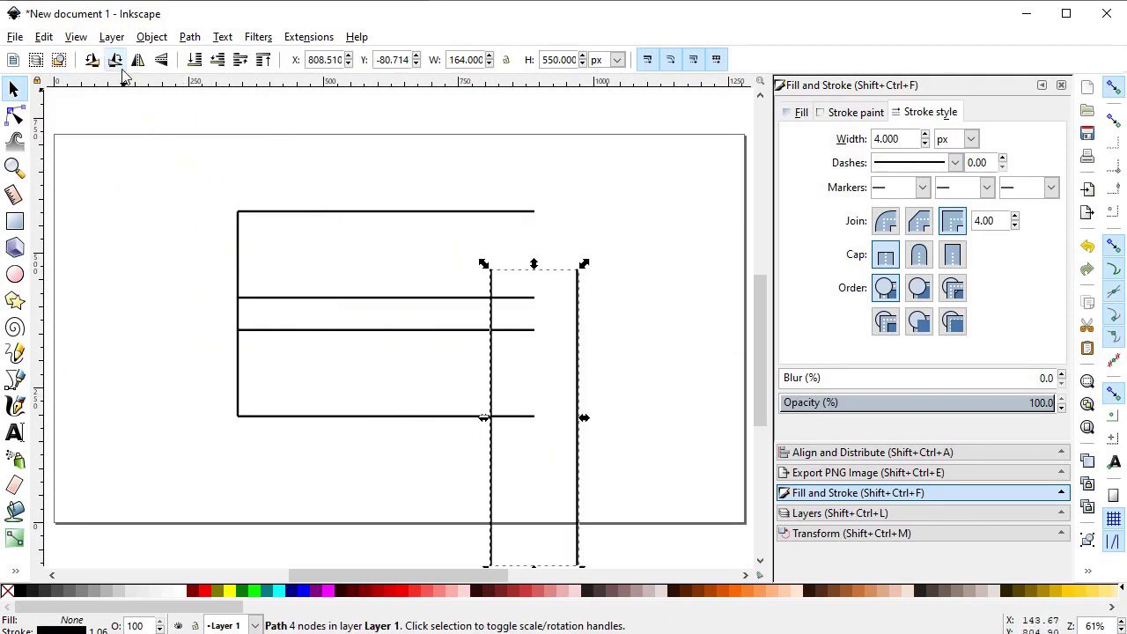
{"action": "left_click_drag", "start_coordinate": [574, 340], "coordinate": [525, 275]}
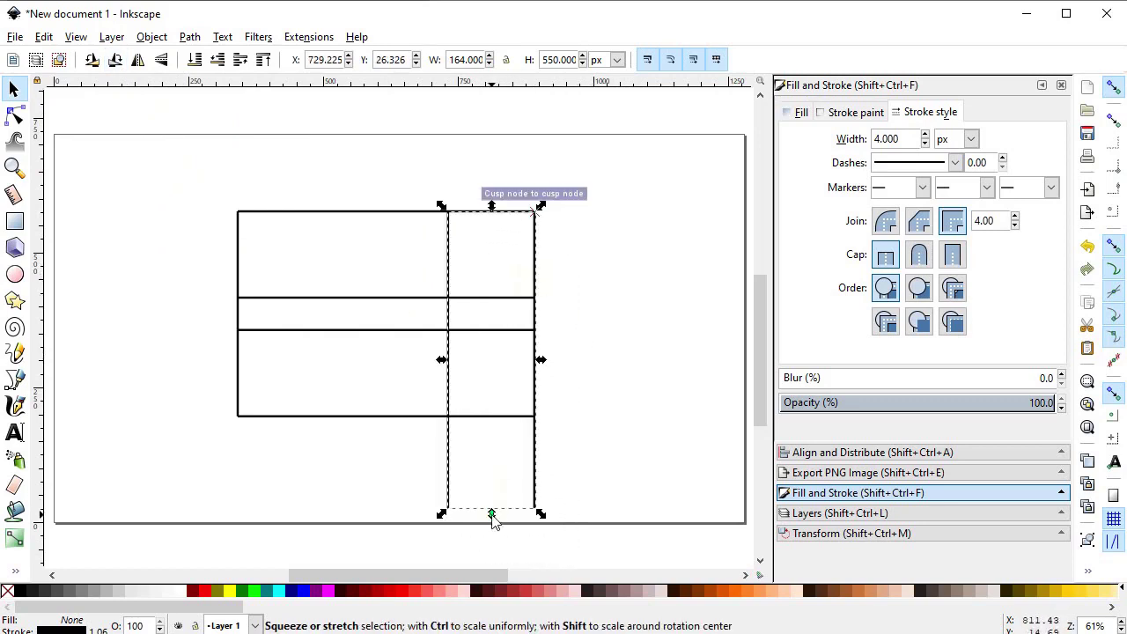
{"action": "left_click_drag", "start_coordinate": [492, 520], "coordinate": [483, 432]}
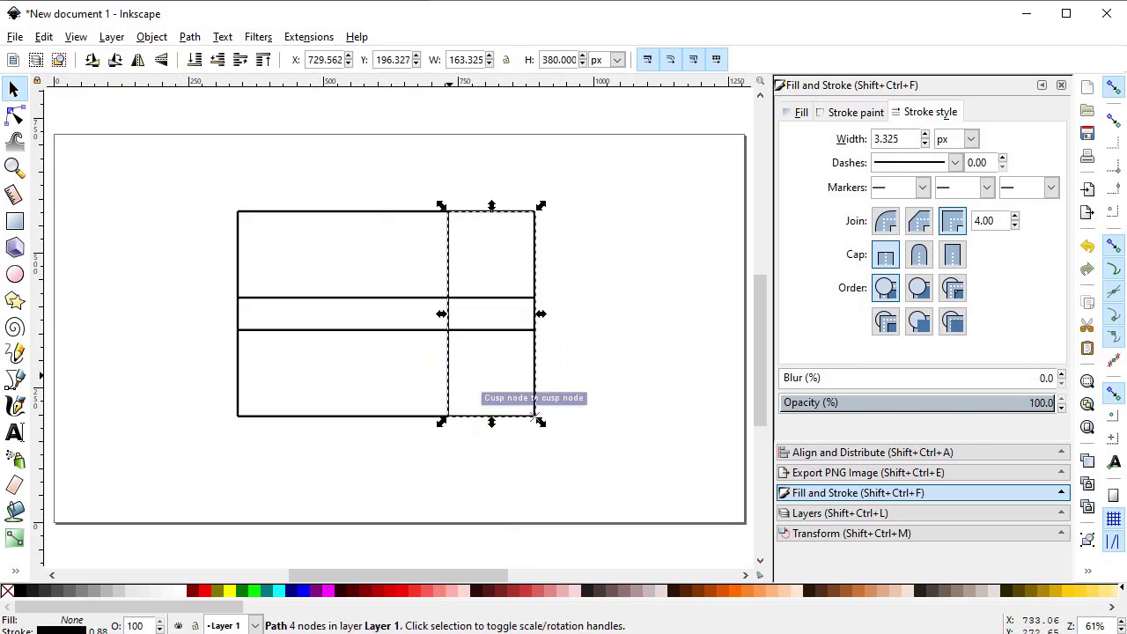
- Duplicate the top line, rotate the copy 90° clockwise, and fit it vertically between the midpoint of the top line and the bottom line
{"action": "left_click", "coordinate": [358, 213]}
{"action": "right_click", "coordinate": [358, 212]}
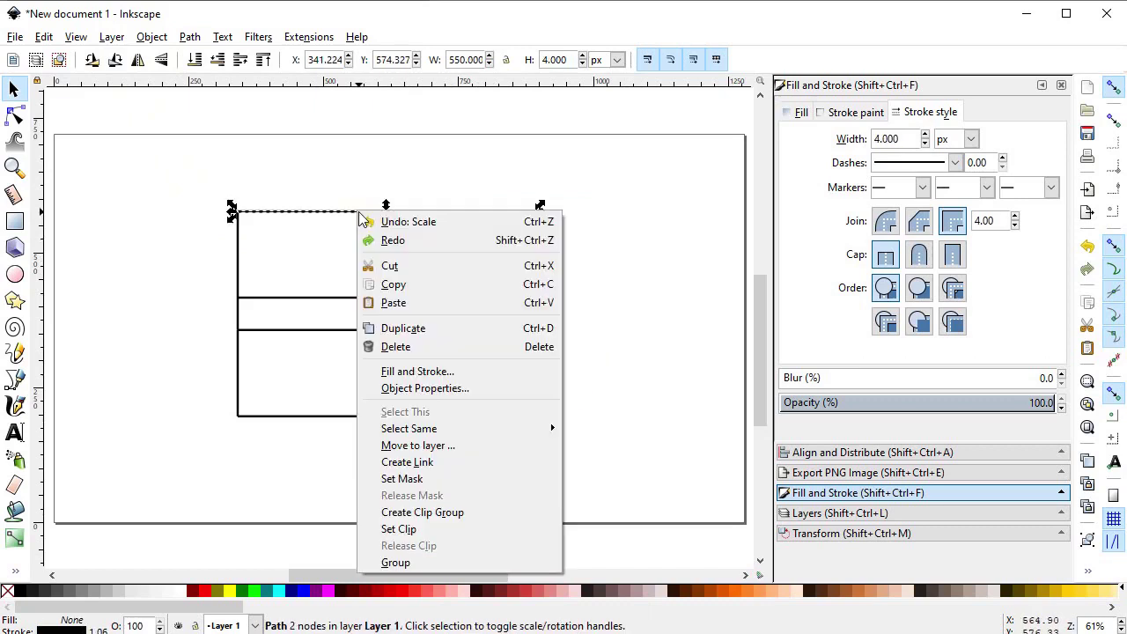
{"action": "left_click", "coordinate": [422, 331]}
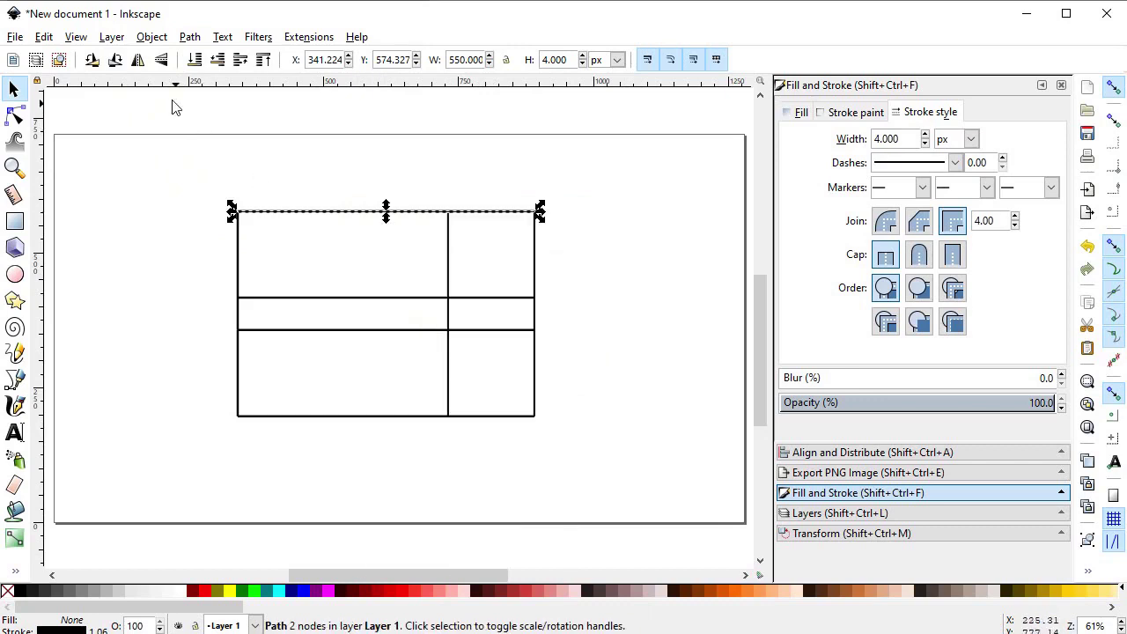
{"action": "left_click", "coordinate": [115, 60]}
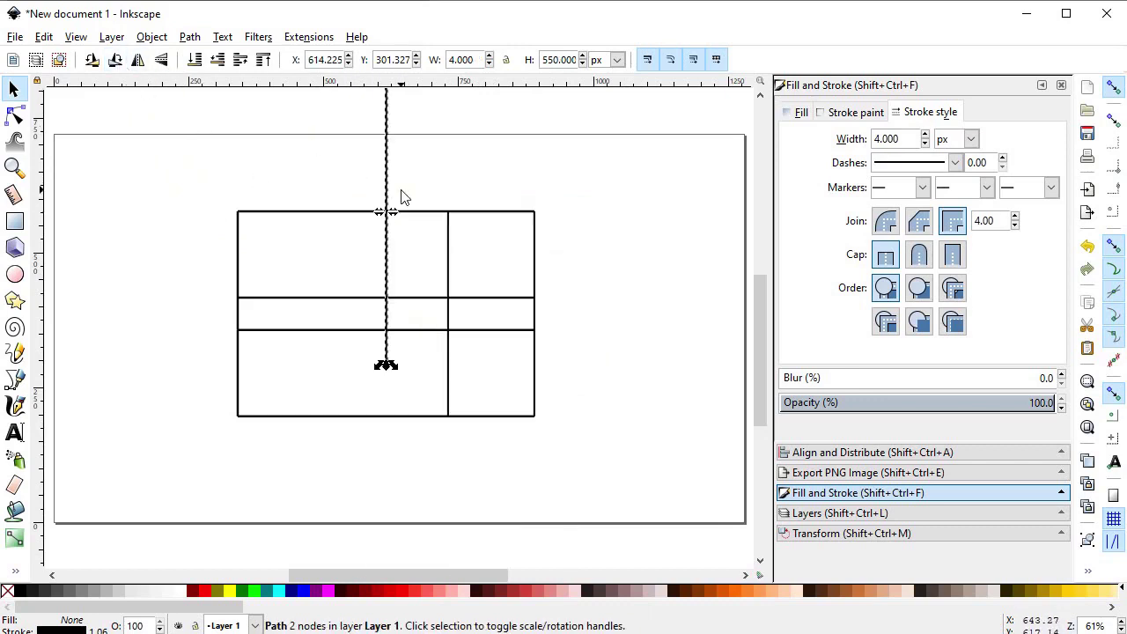
{"action": "left_click_drag", "start_coordinate": [390, 182], "coordinate": [396, 323]}
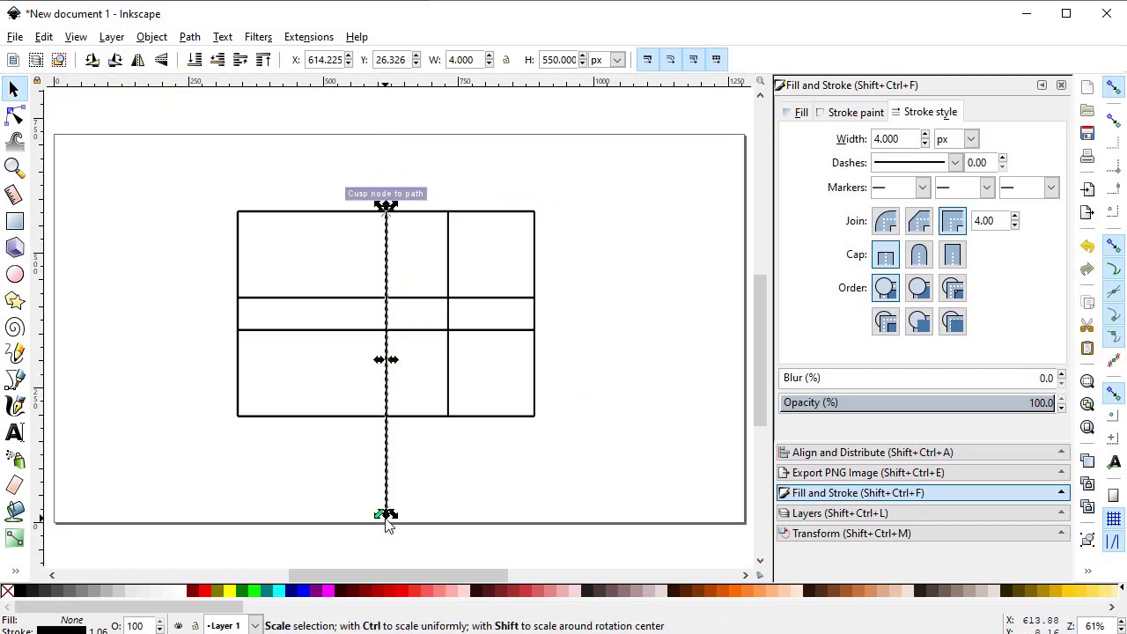
{"action": "left_click_drag", "start_coordinate": [390, 519], "coordinate": [388, 432]}
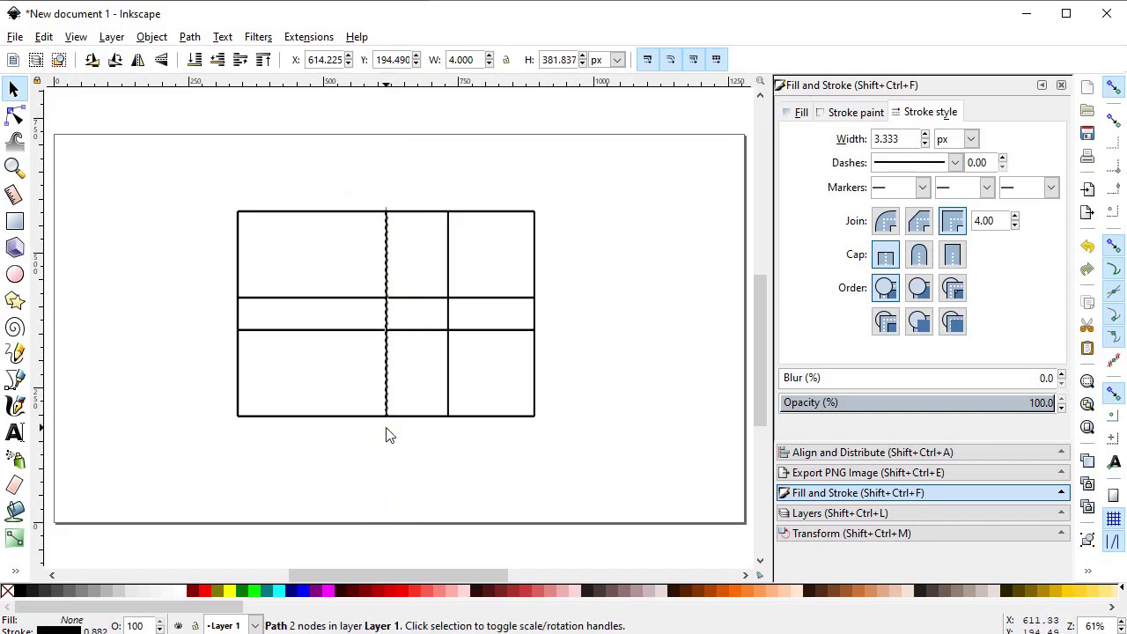
{"action": "left_click", "coordinate": [206, 369]}
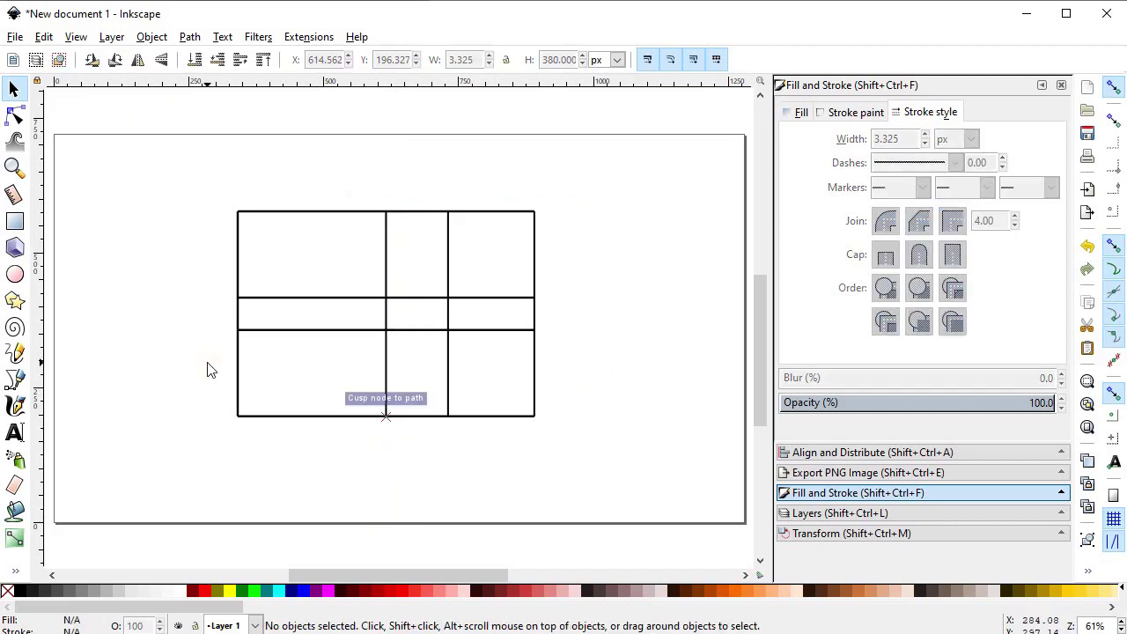
- Draw a circle of 190 px radius from the frame's upper right corner down to its bottom line
{"action": "left_click", "coordinate": [15, 273]}
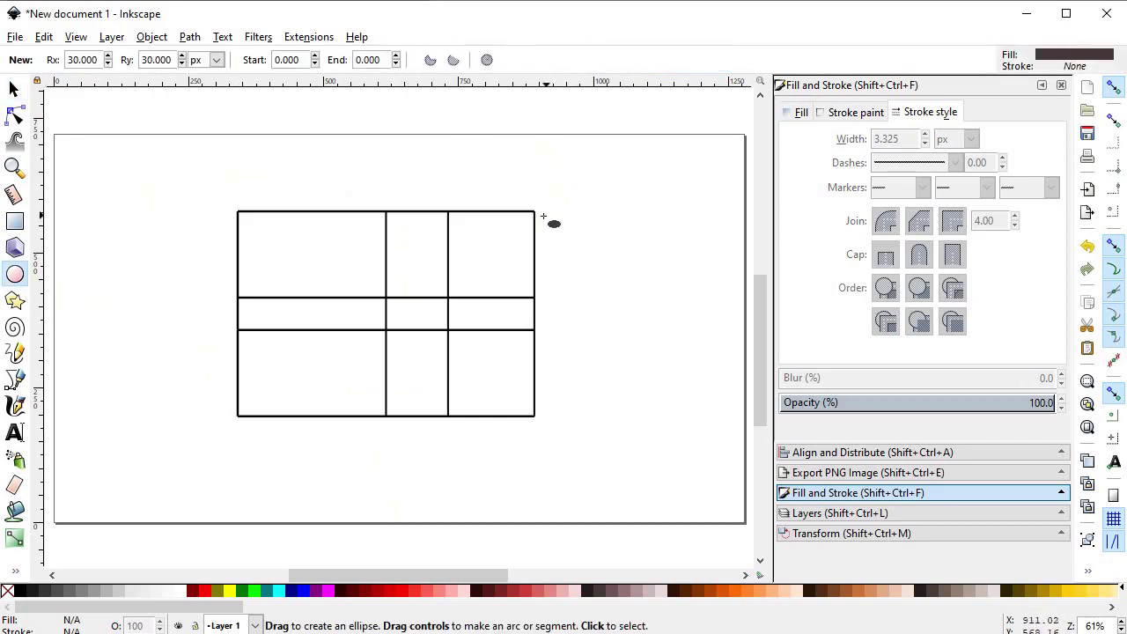
{"action": "key", "text": "ctrl"}
{"action": "left_click_drag", "start_coordinate": [535, 213], "coordinate": [337, 425]}
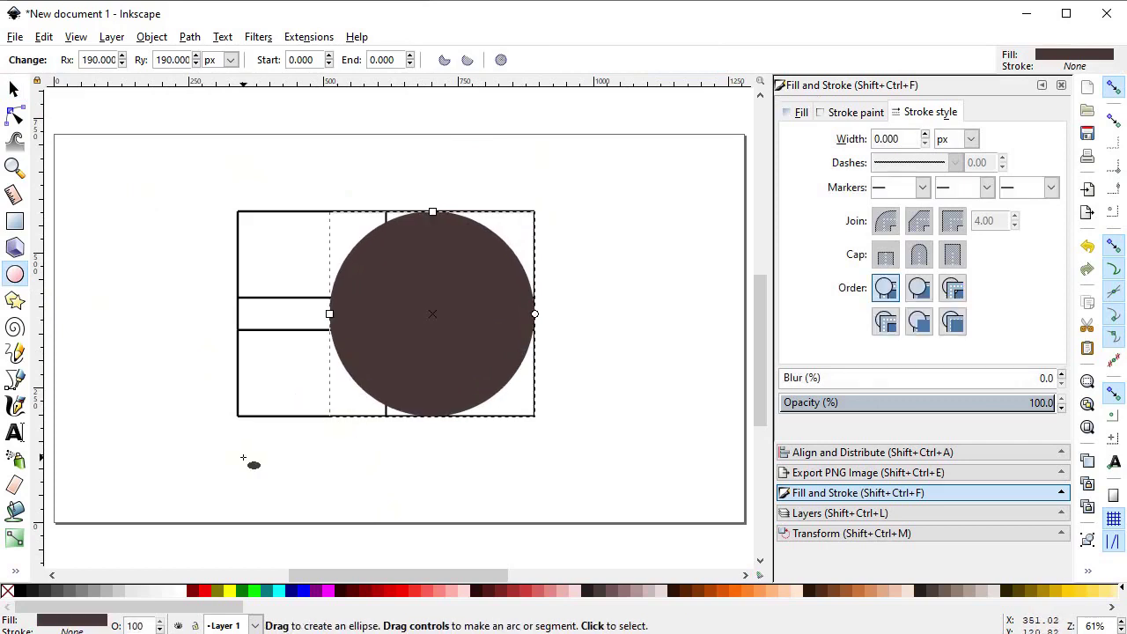
- Remove the large circle's fill and give it a black stroke, keeping it snapped between the frame's top and bottom lines
{"action": "left_click", "coordinate": [7, 590]}
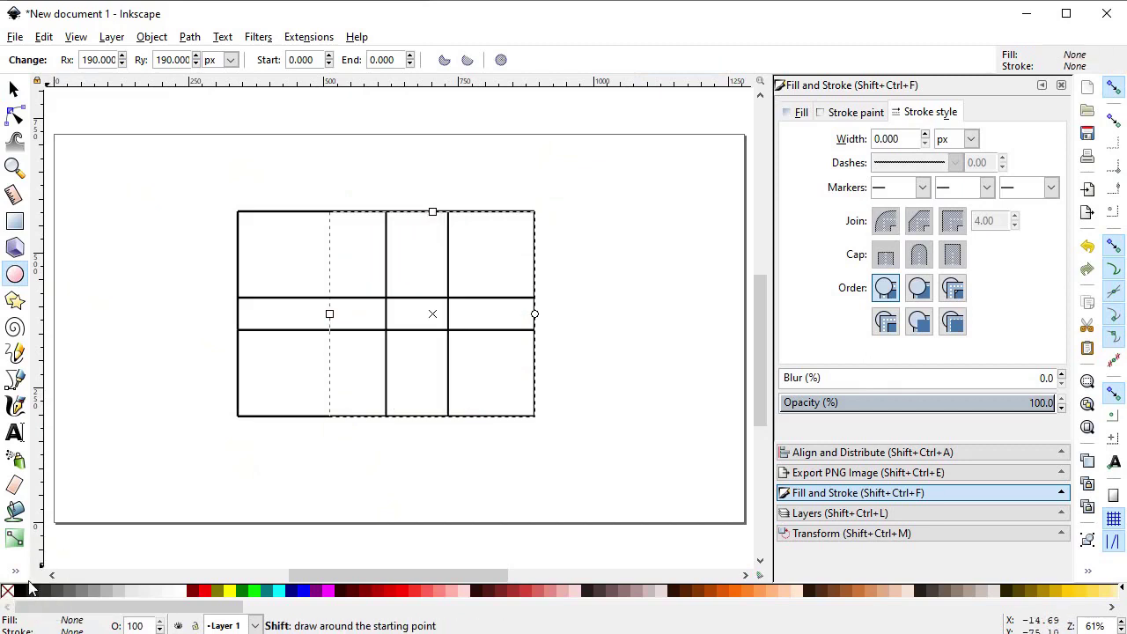
{"action": "left_click", "coordinate": [22, 593], "text": "shift"}
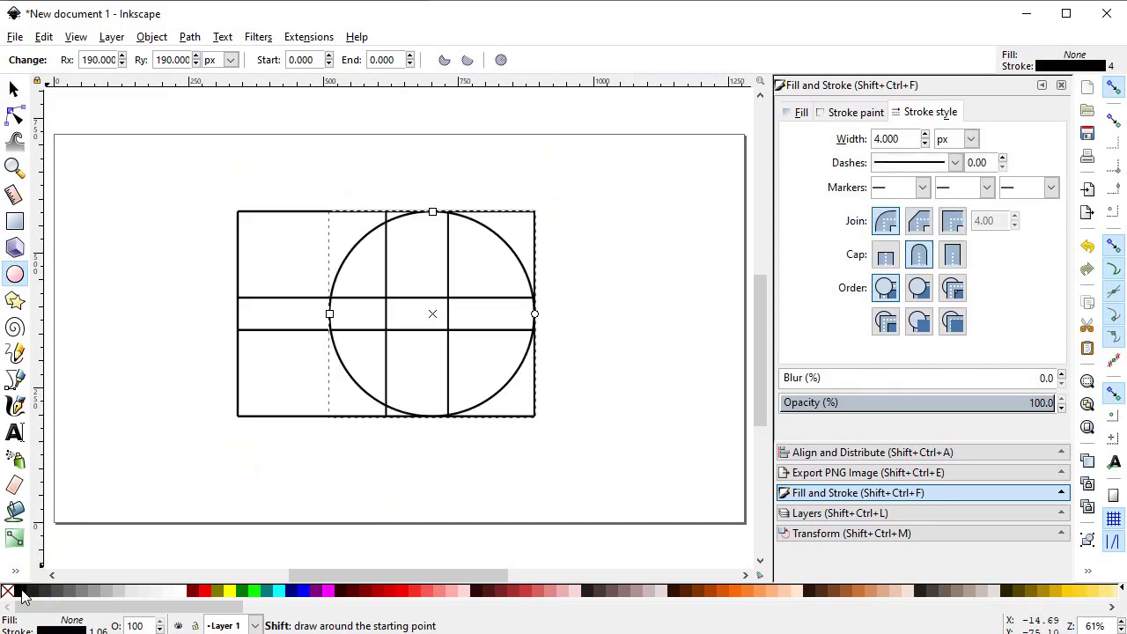
{"action": "left_click", "coordinate": [13, 85]}
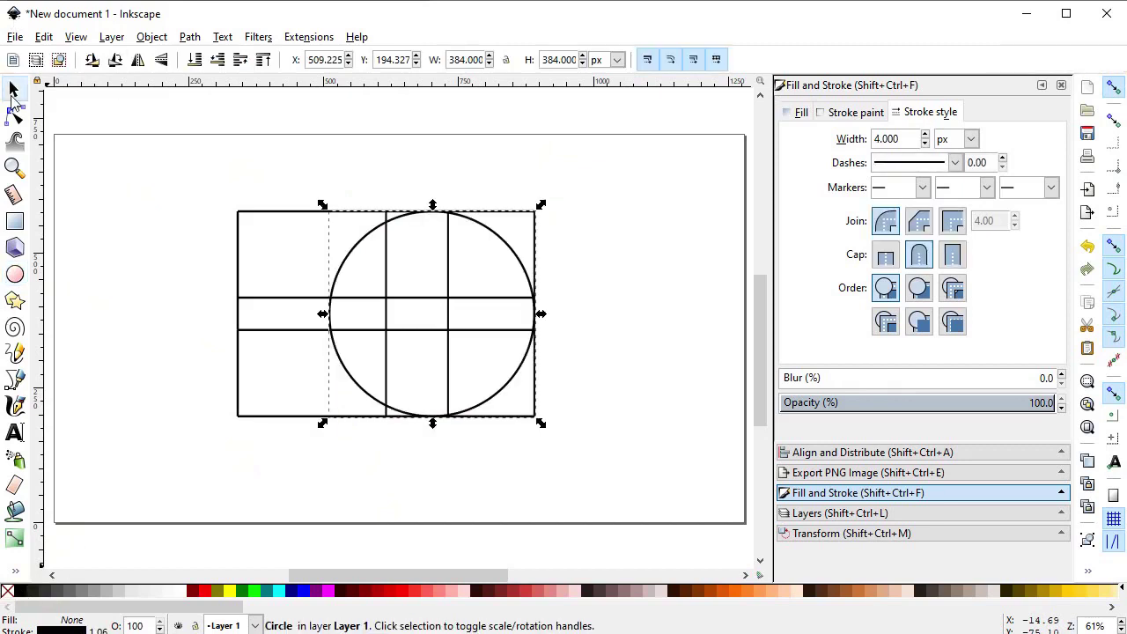
{"action": "left_click_drag", "start_coordinate": [323, 427], "coordinate": [311, 440]}
{"action": "left_click_drag", "start_coordinate": [539, 212], "coordinate": [546, 208]}
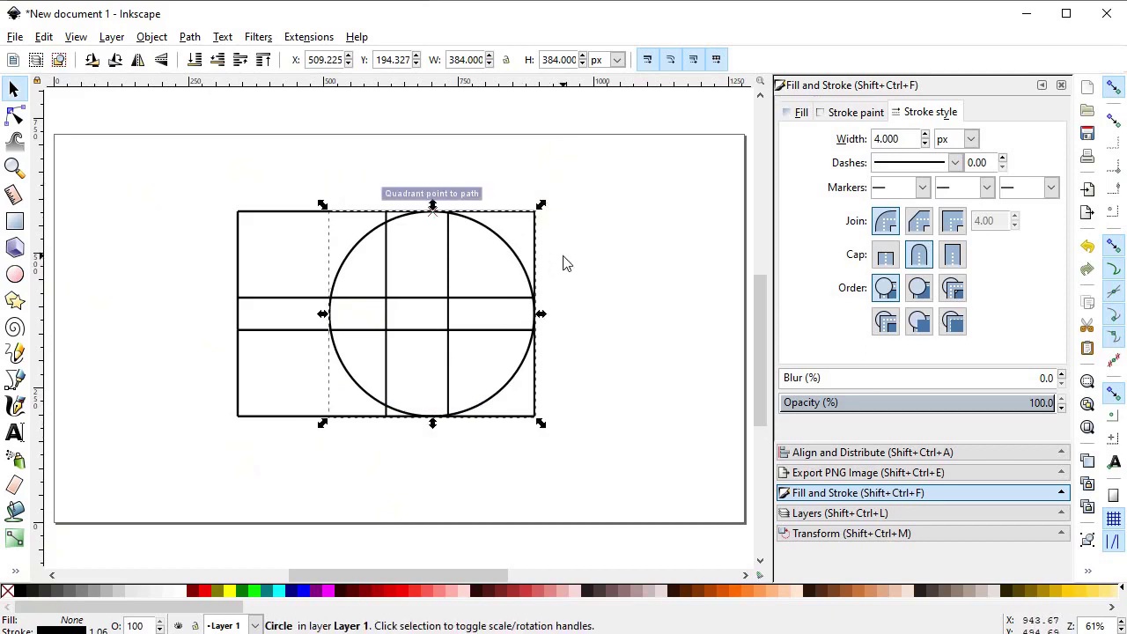
{"action": "left_click", "coordinate": [199, 300]}
- Draw a circle of 30 px radius between the two middle horizontal lines against the right inner vertical line and convert it to a path
{"action": "left_click", "coordinate": [20, 278]}
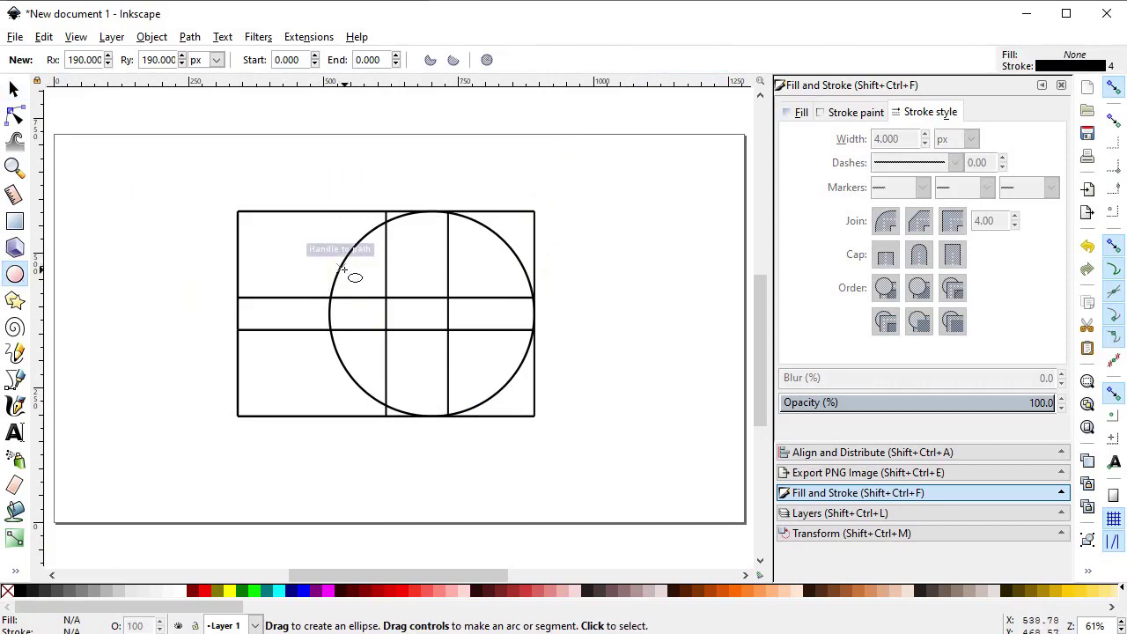
{"action": "left_click_drag", "start_coordinate": [449, 299], "coordinate": [415, 331]}
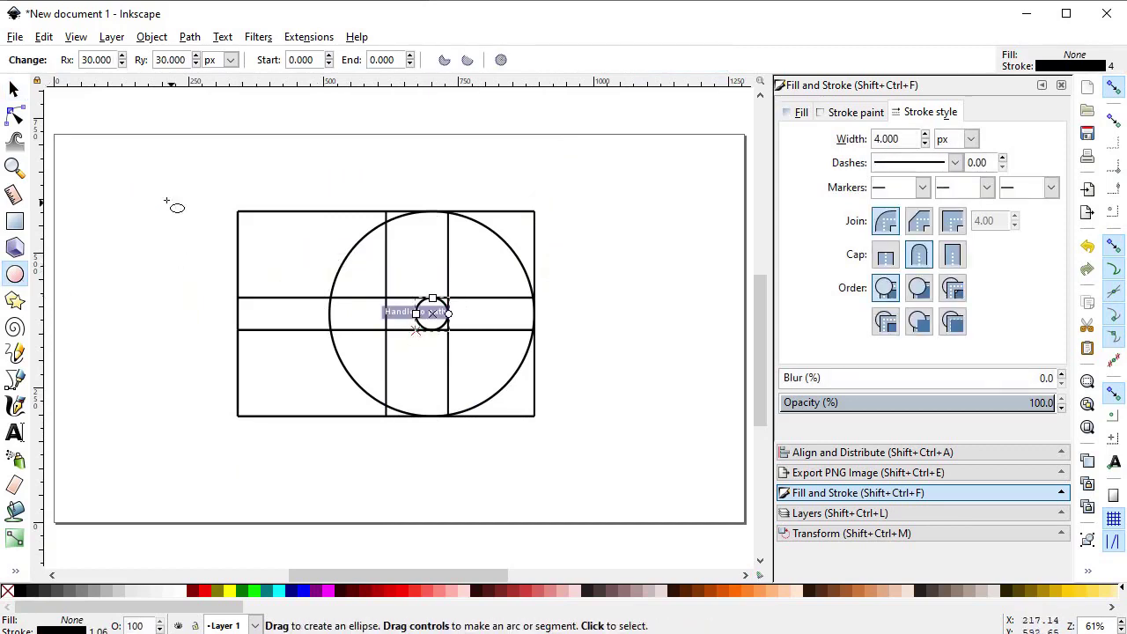
{"action": "left_click", "coordinate": [13, 89]}
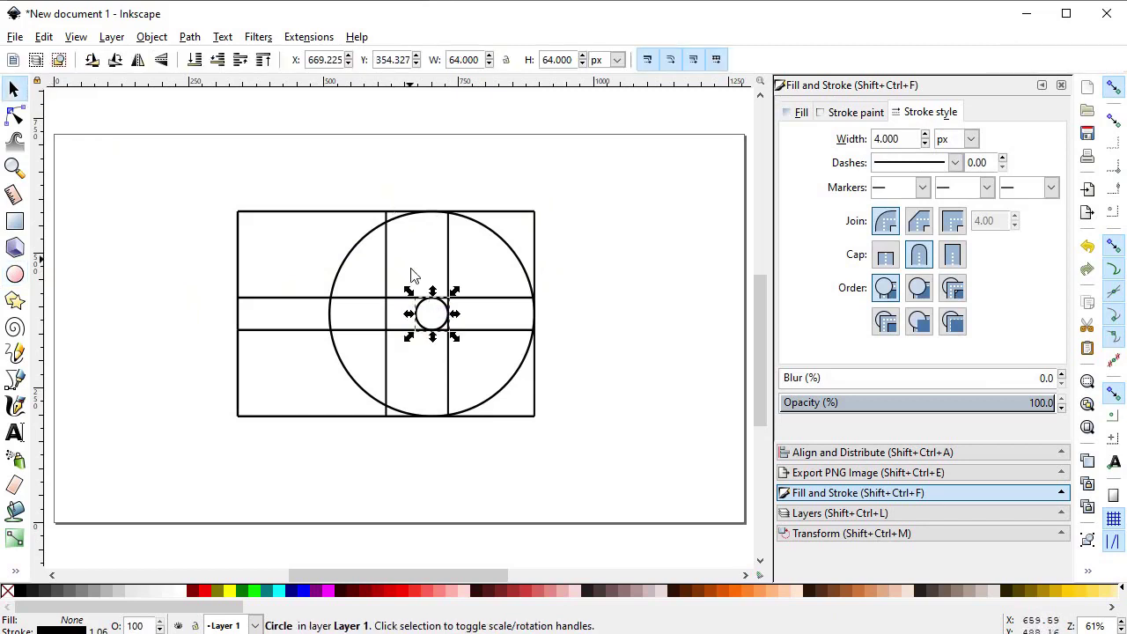
{"action": "left_click", "coordinate": [192, 38]}
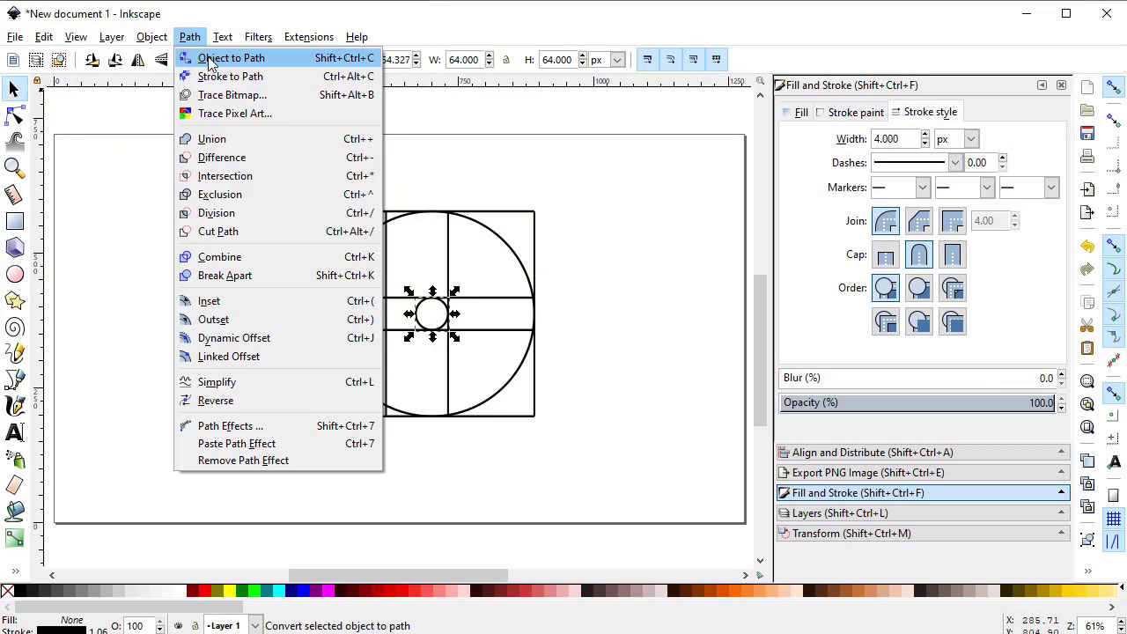
{"action": "left_click", "coordinate": [211, 60]}
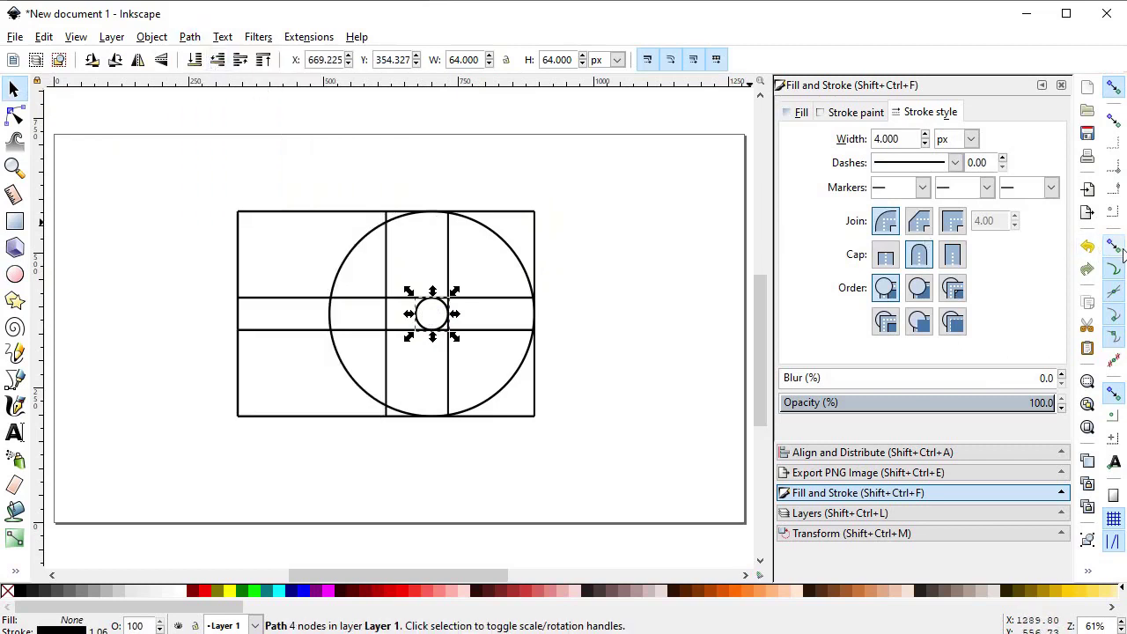
- Pull the small circle's right node outward horizontally about 28 px, turning the circle into a teardrop
{"action": "left_click", "coordinate": [159, 285]}
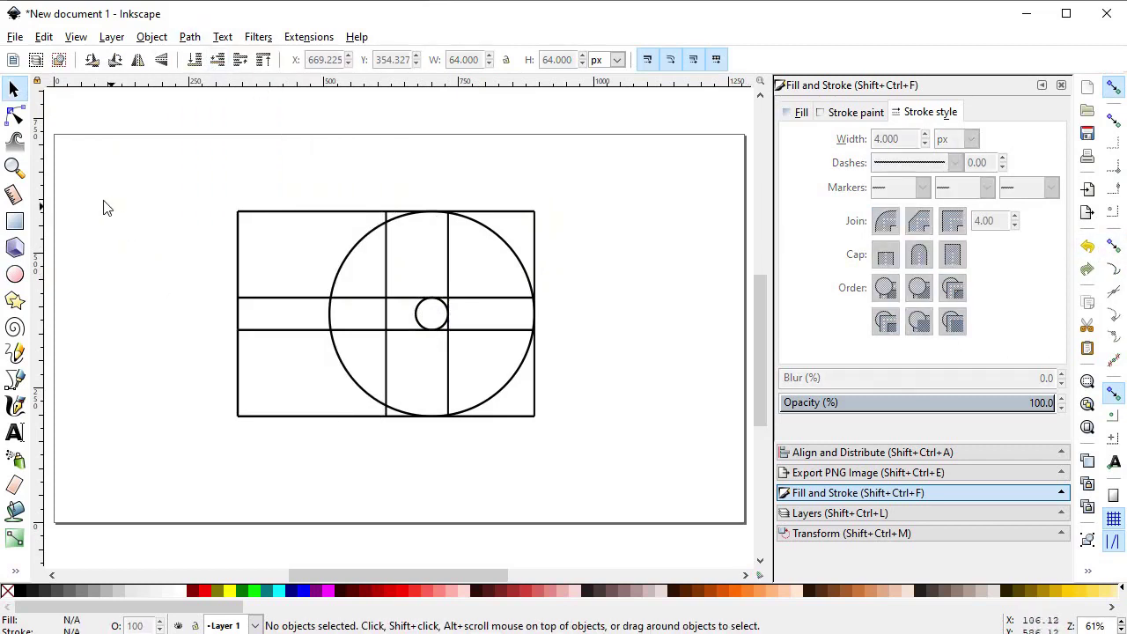
{"action": "left_click", "coordinate": [14, 116]}
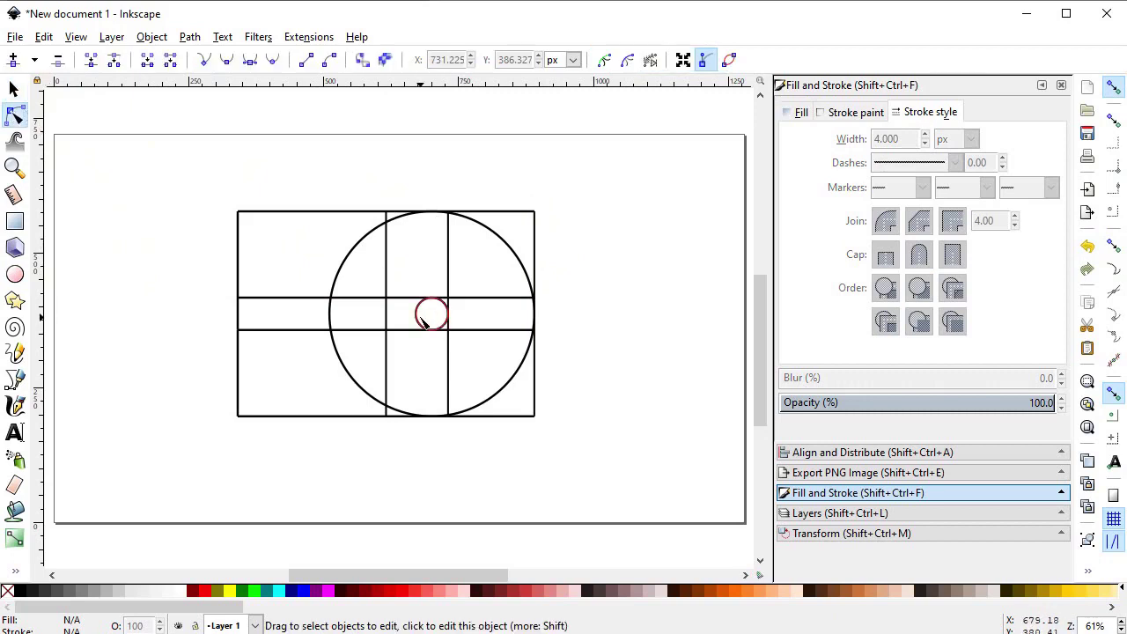
{"action": "left_click", "coordinate": [422, 319]}
{"action": "key", "text": "ctrl+a"}
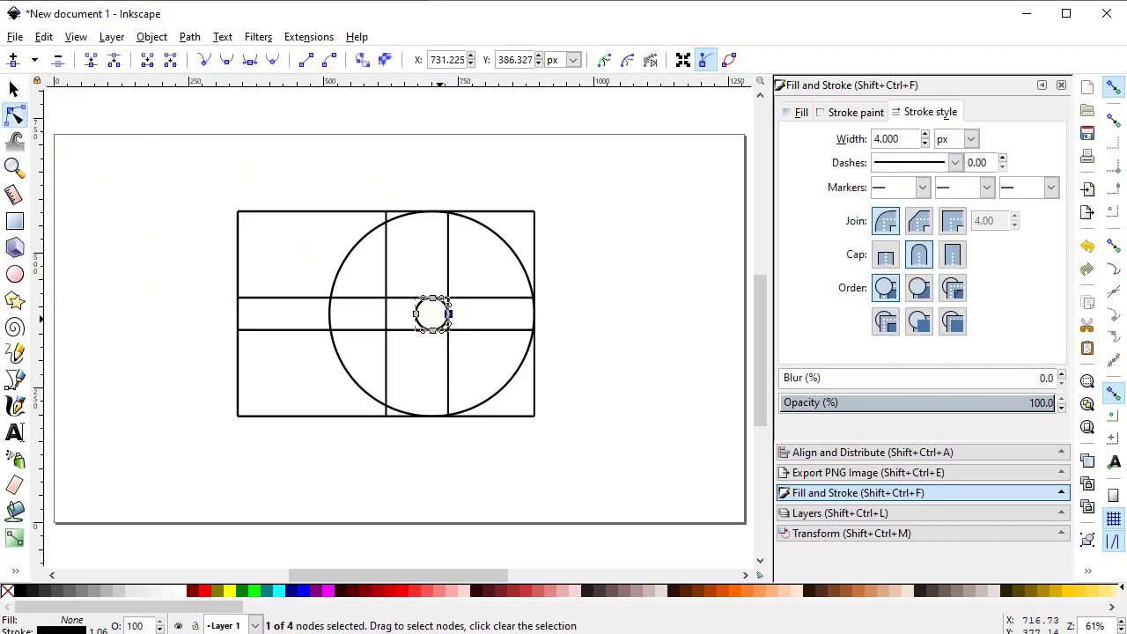
{"action": "left_click_drag", "start_coordinate": [449, 314], "coordinate": [464, 314]}
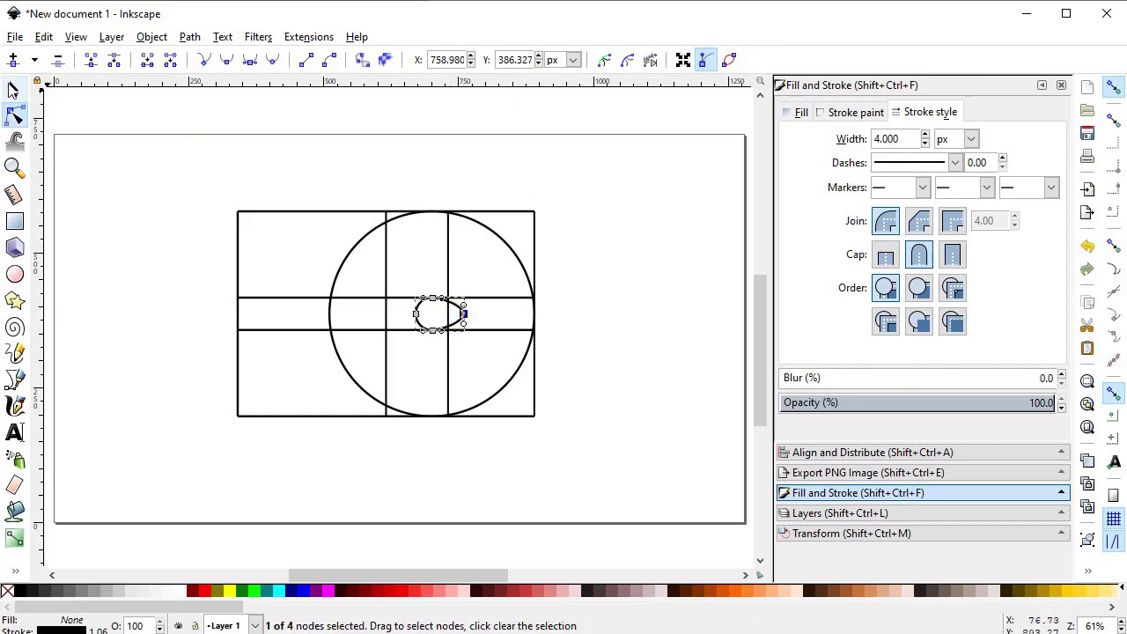
{"action": "left_click", "coordinate": [12, 88]}
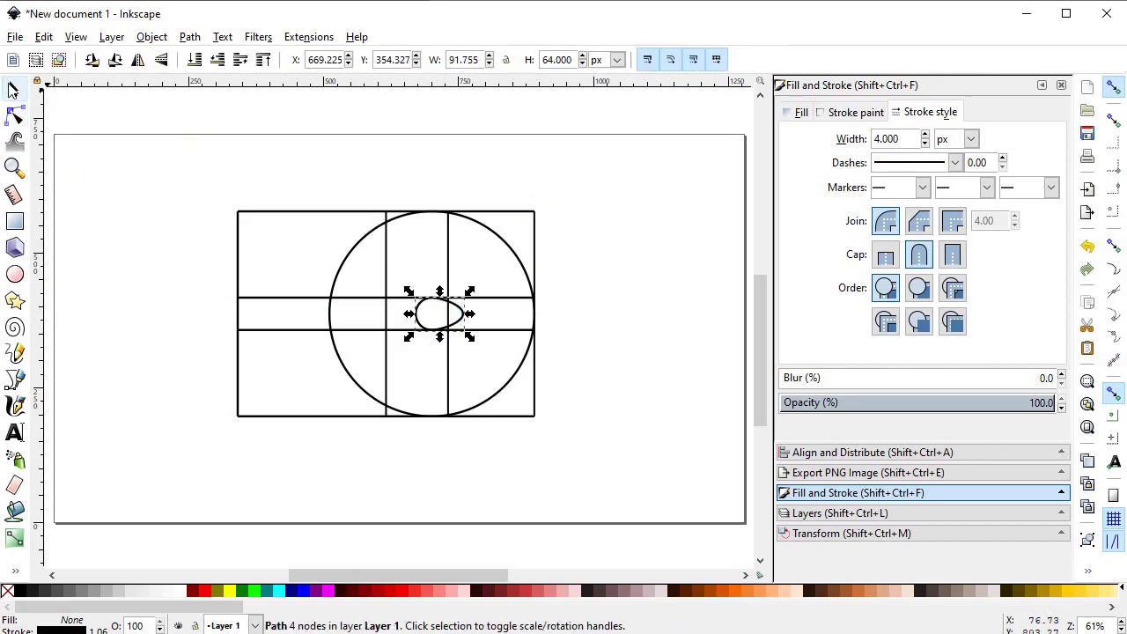
- Duplicate the large circle, snap the copy's left quadrant to the frame's upper left corner, and shrink it proportionally to about 323 px, touching the upper middle line
{"action": "left_click", "coordinate": [348, 264]}
{"action": "right_click", "coordinate": [346, 262]}
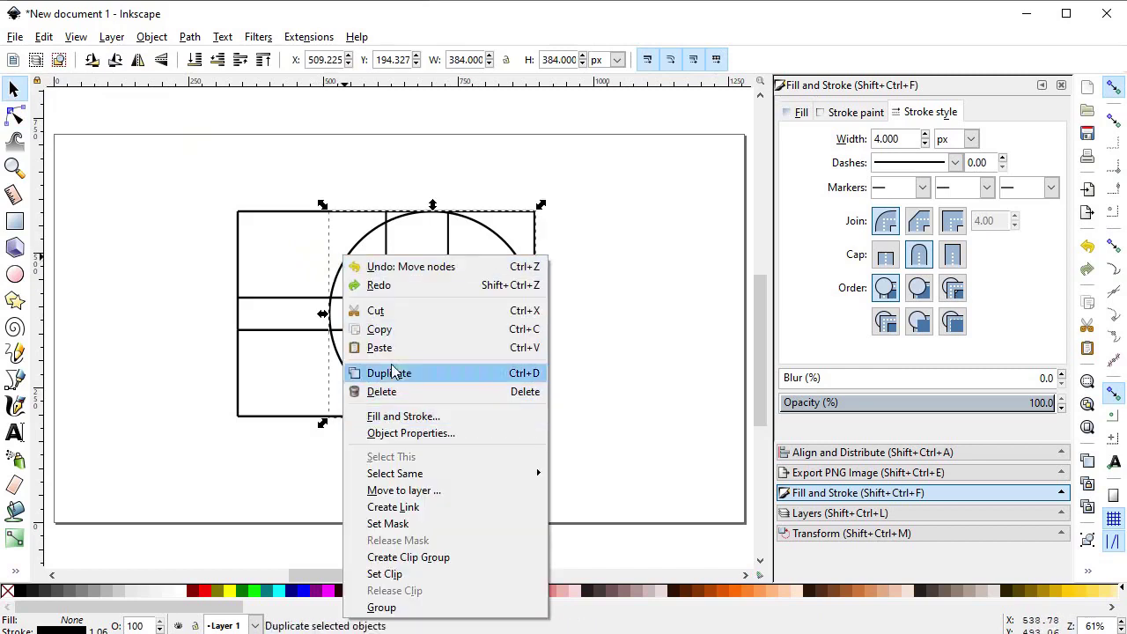
{"action": "left_click", "coordinate": [394, 375]}
{"action": "left_click_drag", "start_coordinate": [362, 381], "coordinate": [257, 277]}
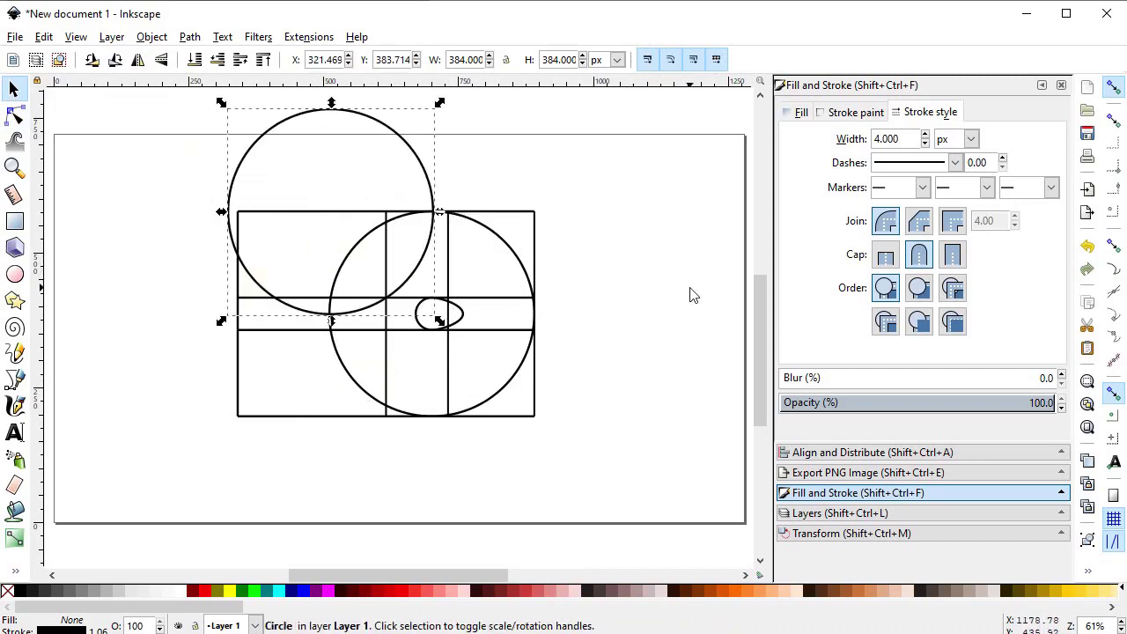
{"action": "left_click", "coordinate": [1113, 246]}
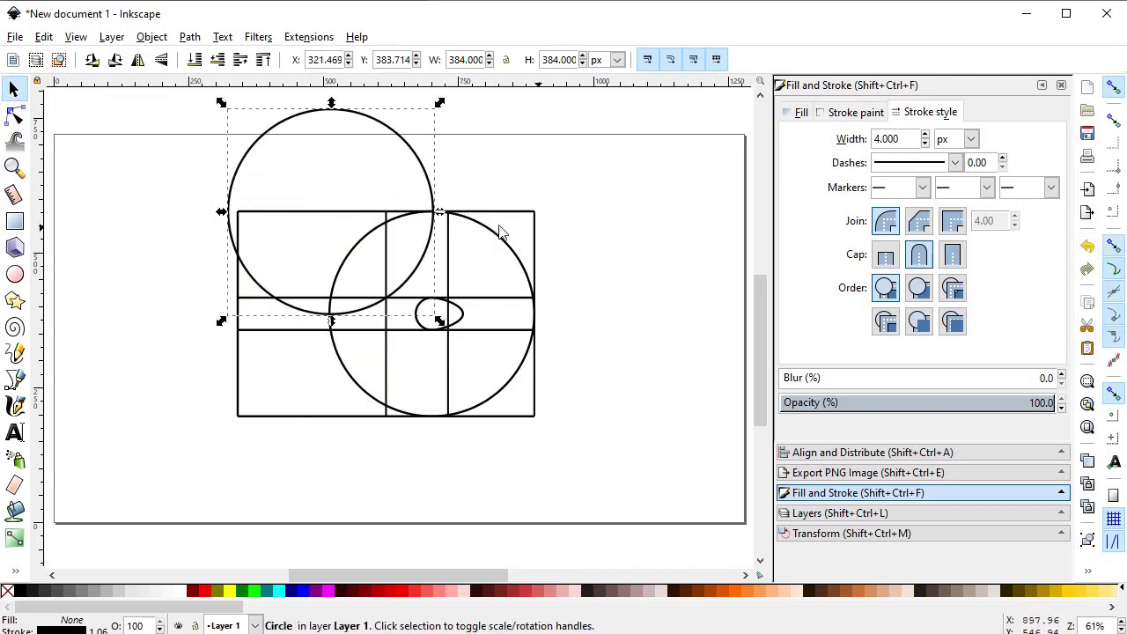
{"action": "left_click_drag", "start_coordinate": [235, 188], "coordinate": [249, 183]}
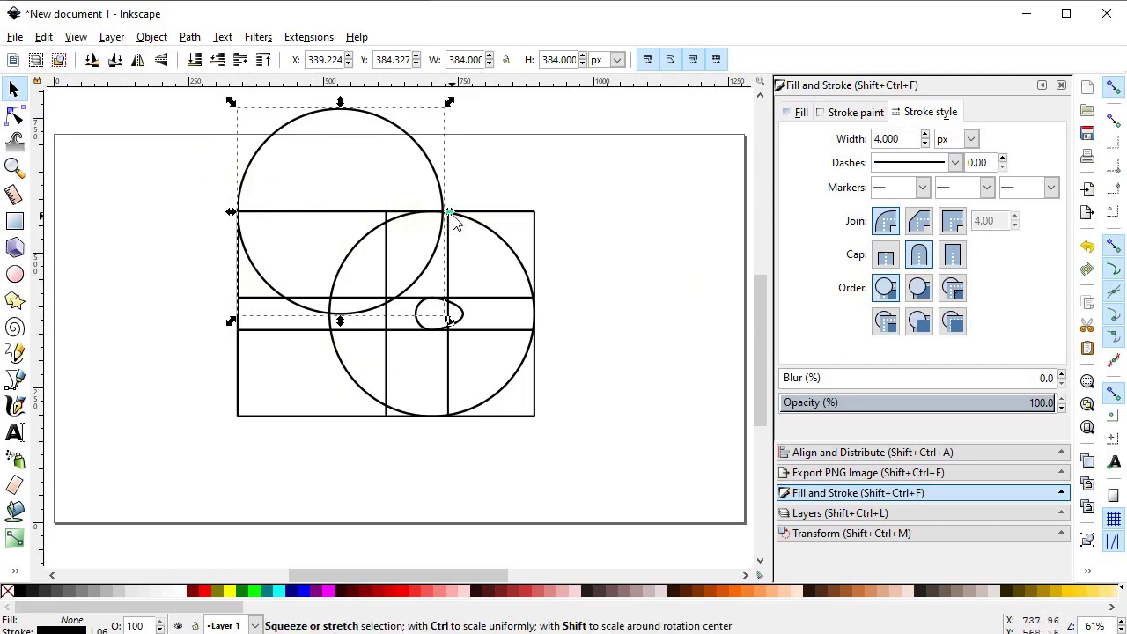
{"action": "left_click_drag", "start_coordinate": [450, 213], "coordinate": [414, 221]}
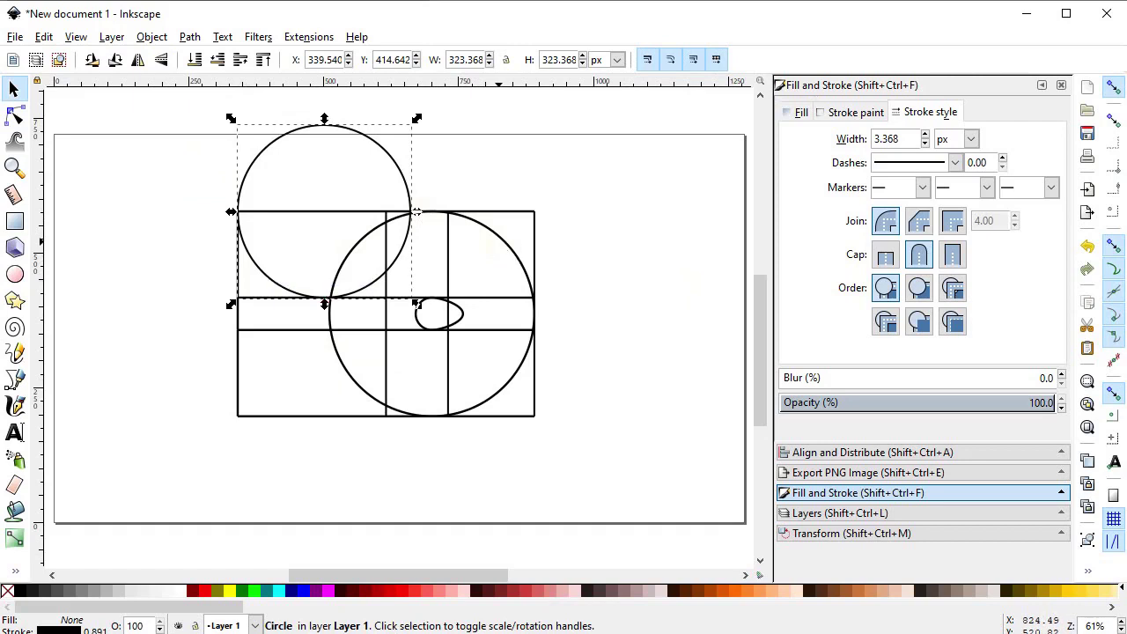
- Duplicate the large circle, snap the copy to the frame's lower left corner, and shrink it proportionally to about 323 px, touching the lower middle line
{"action": "left_click", "coordinate": [496, 242]}
{"action": "right_click", "coordinate": [497, 242]}
{"action": "left_click", "coordinate": [559, 360]}
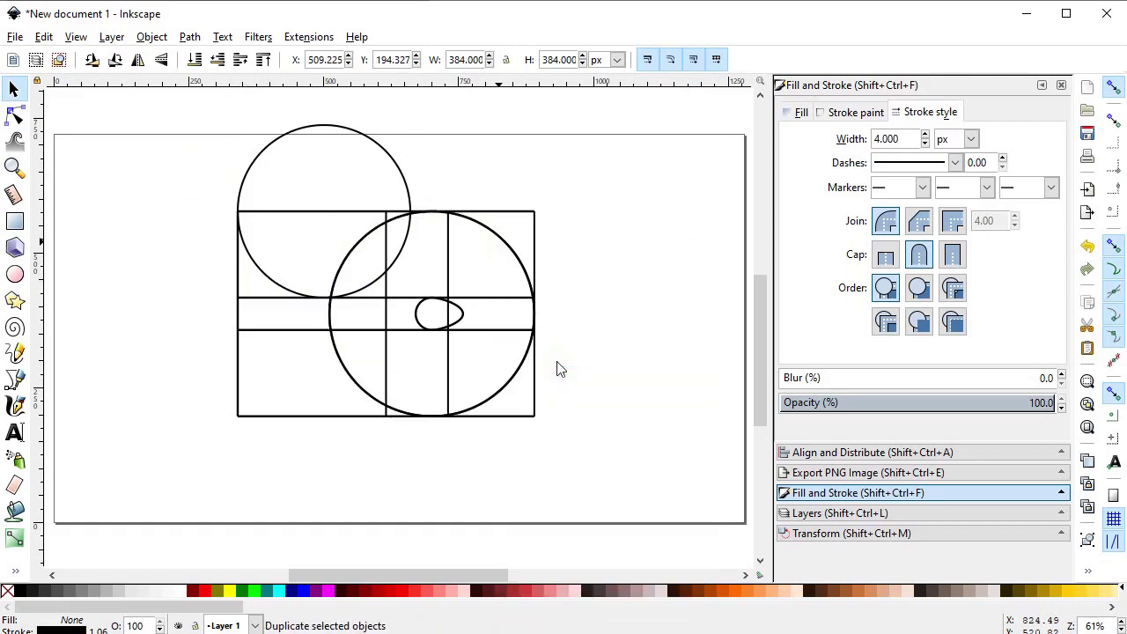
{"action": "left_click_drag", "start_coordinate": [344, 373], "coordinate": [246, 477]}
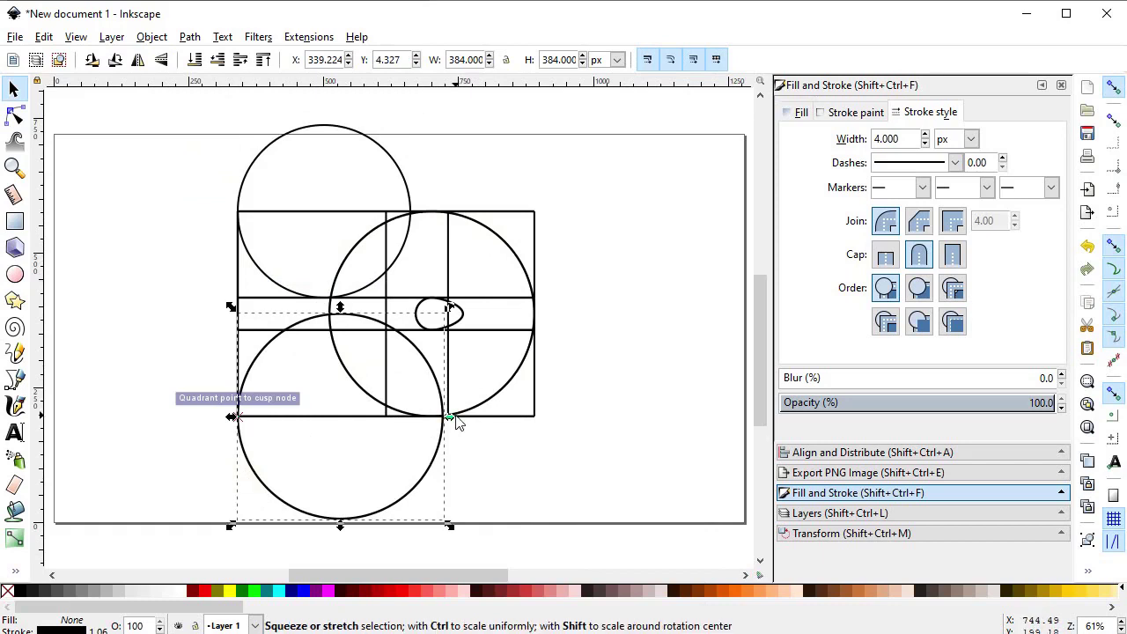
{"action": "left_click_drag", "start_coordinate": [450, 422], "coordinate": [418, 423]}
{"action": "left_click", "coordinate": [571, 384]}
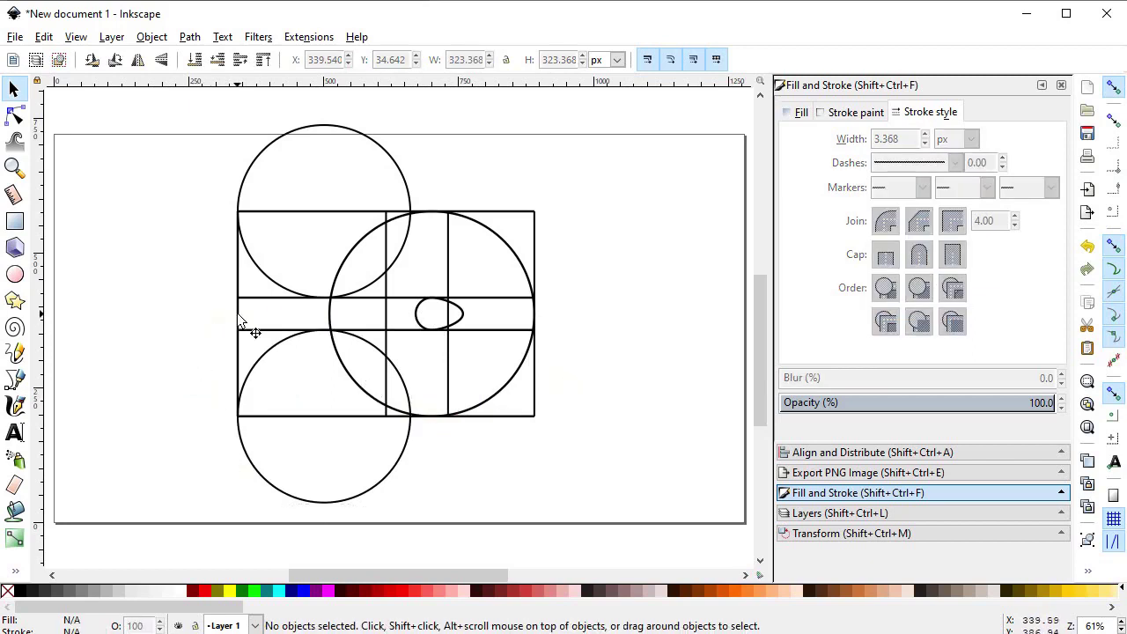
- Duplicate the short segment on the frame's left side, rotate the copy 90° clockwise, and snap its right end to the left inner vertical line's midpoint
{"action": "left_click", "coordinate": [237, 314]}
{"action": "right_click", "coordinate": [237, 317]}
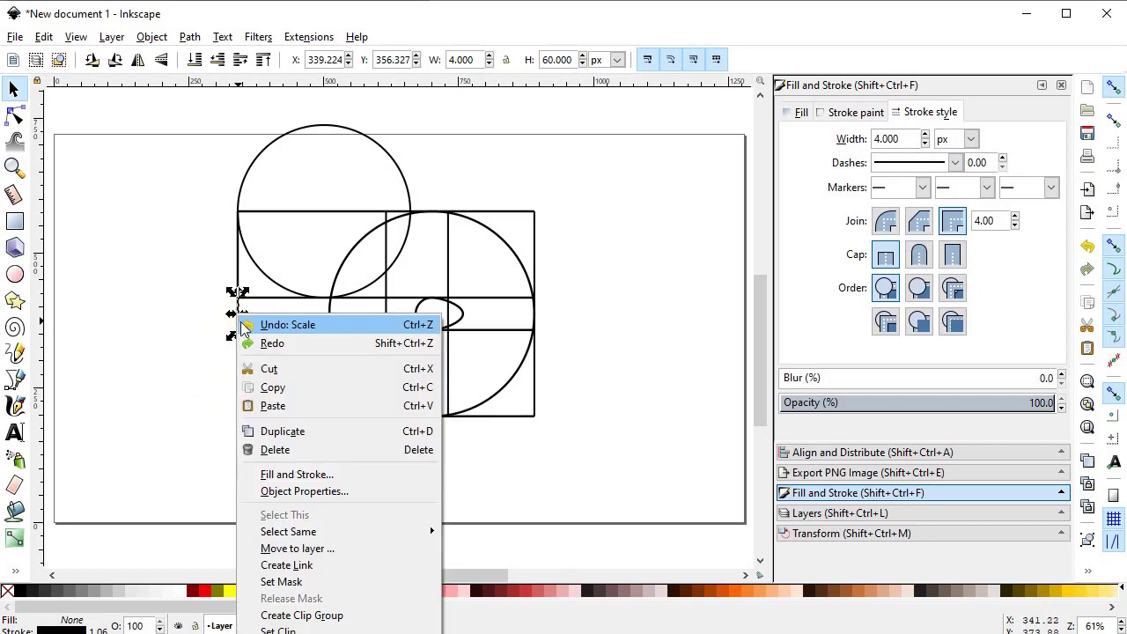
{"action": "left_click", "coordinate": [290, 433]}
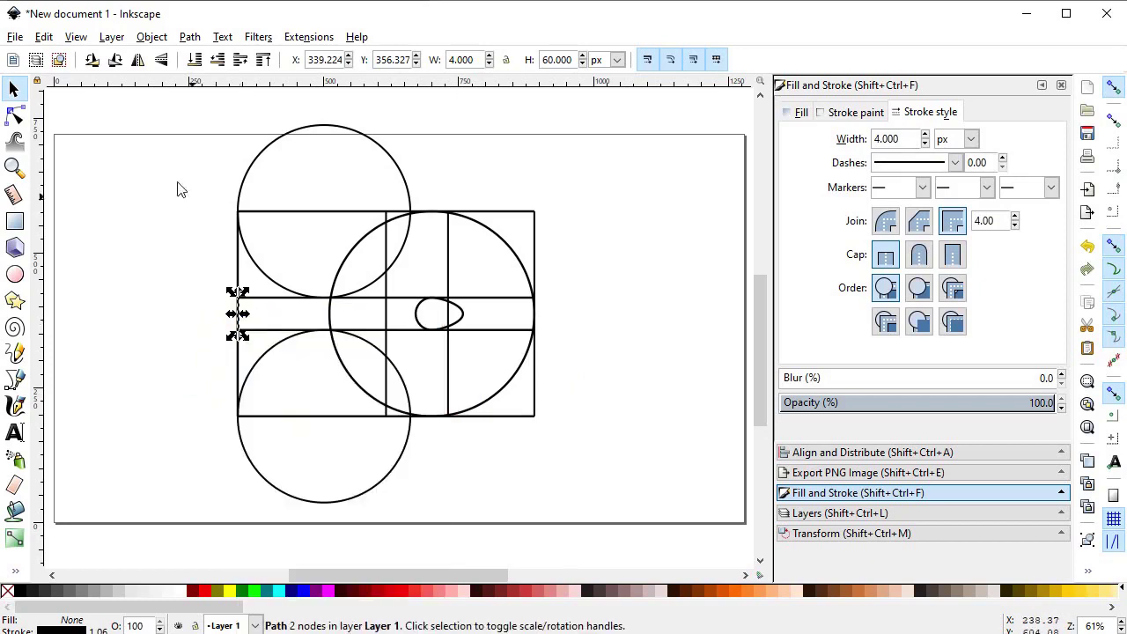
{"action": "left_click", "coordinate": [114, 59]}
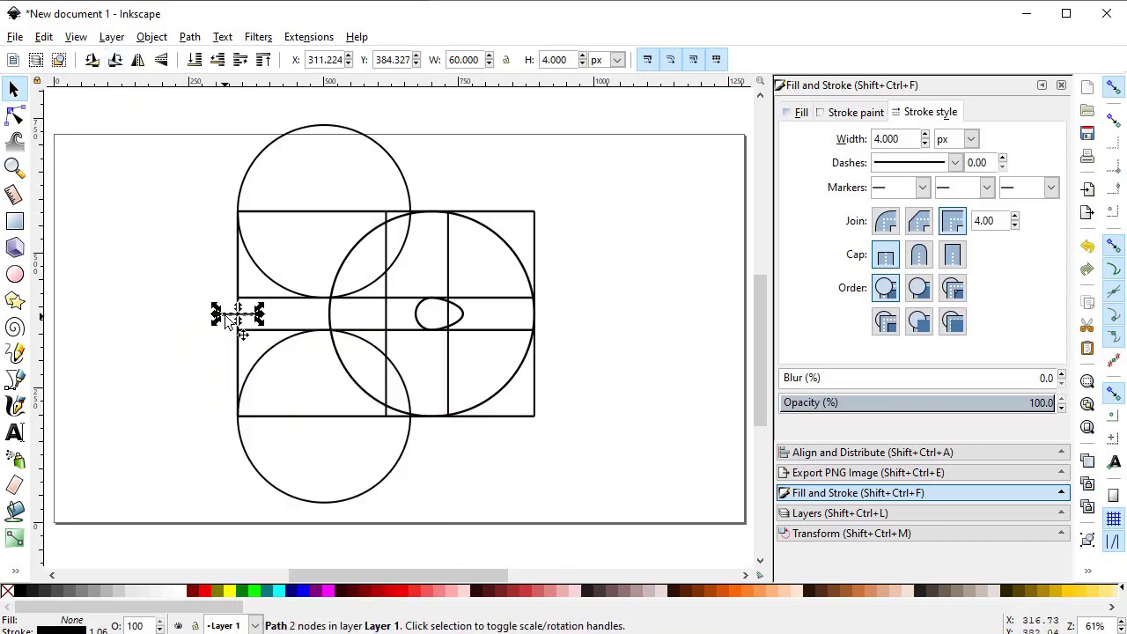
{"action": "left_click_drag", "start_coordinate": [226, 315], "coordinate": [390, 350]}
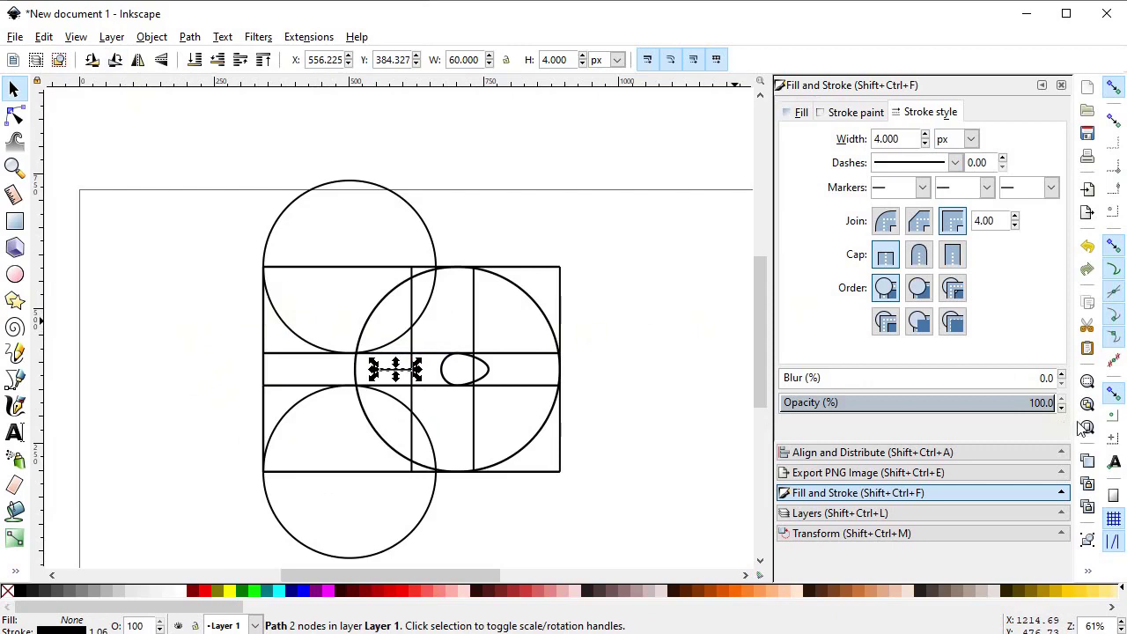
{"action": "key", "text": "5"}
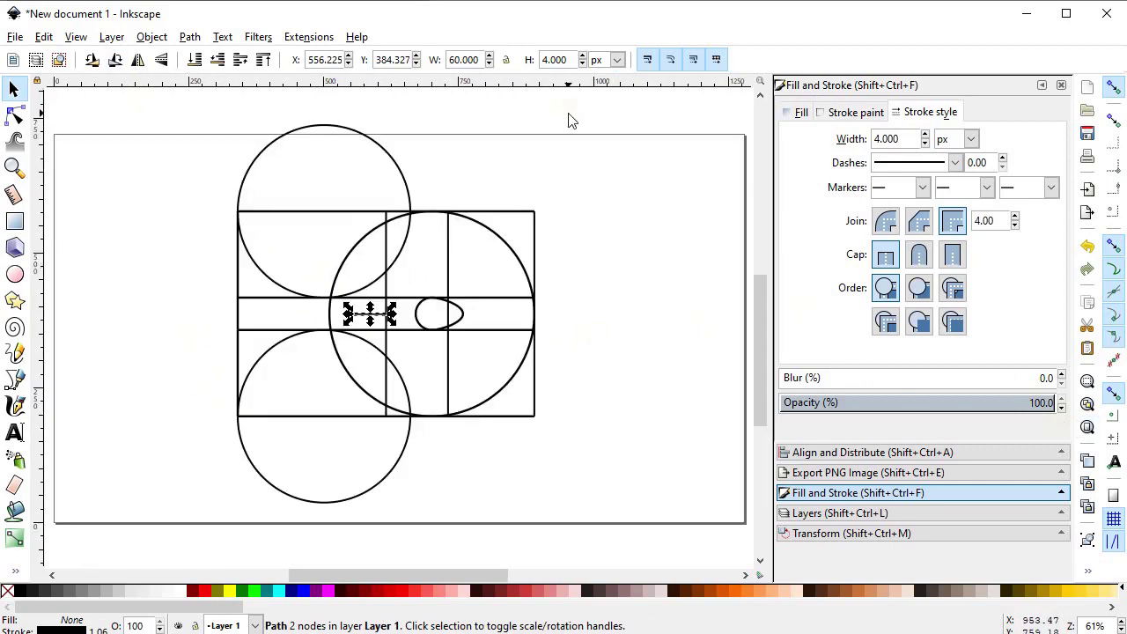
- Select the whole construction and shift it about 11 px right and 24 px down so it fits on the page
{"action": "left_click_drag", "start_coordinate": [583, 111], "coordinate": [160, 560]}
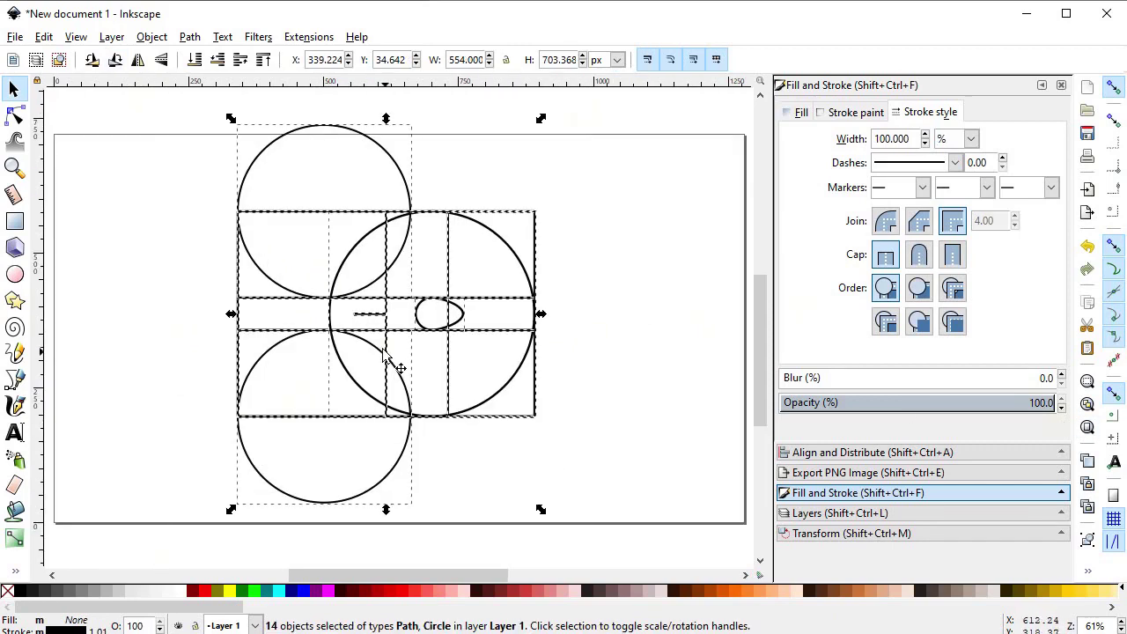
{"action": "left_click_drag", "start_coordinate": [384, 338], "coordinate": [390, 351]}
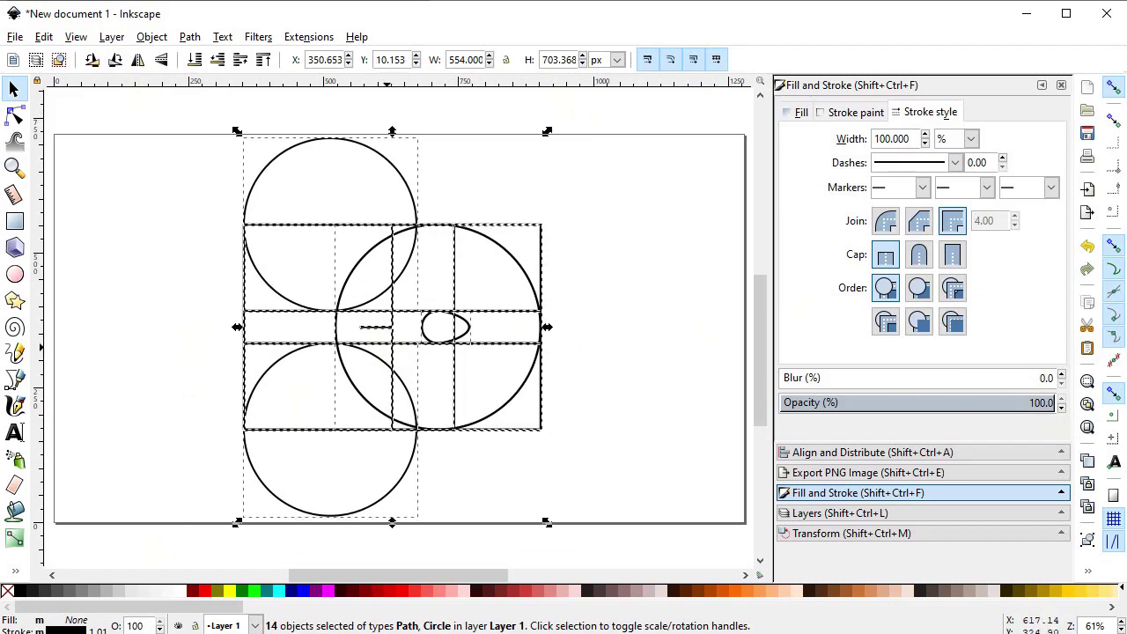
{"action": "left_click", "coordinate": [607, 321]}
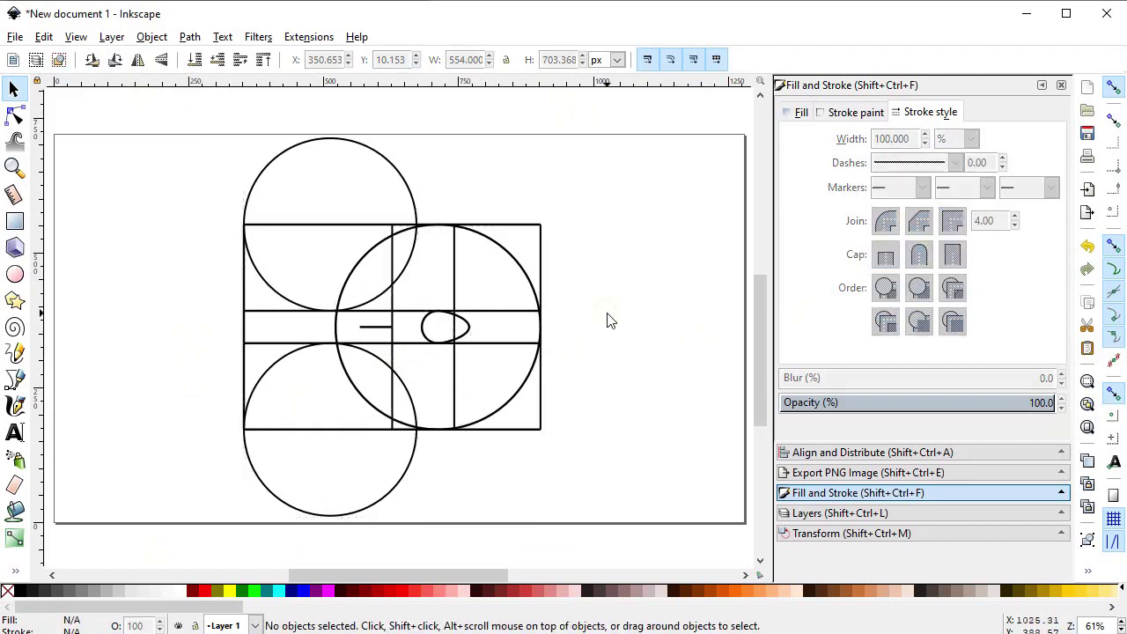
- Duplicate the large circle, resize the copy to 230 px with locked proportions, and snap its right quadrant to the left inner vertical line's midpoint
{"action": "right_click", "coordinate": [503, 254]}
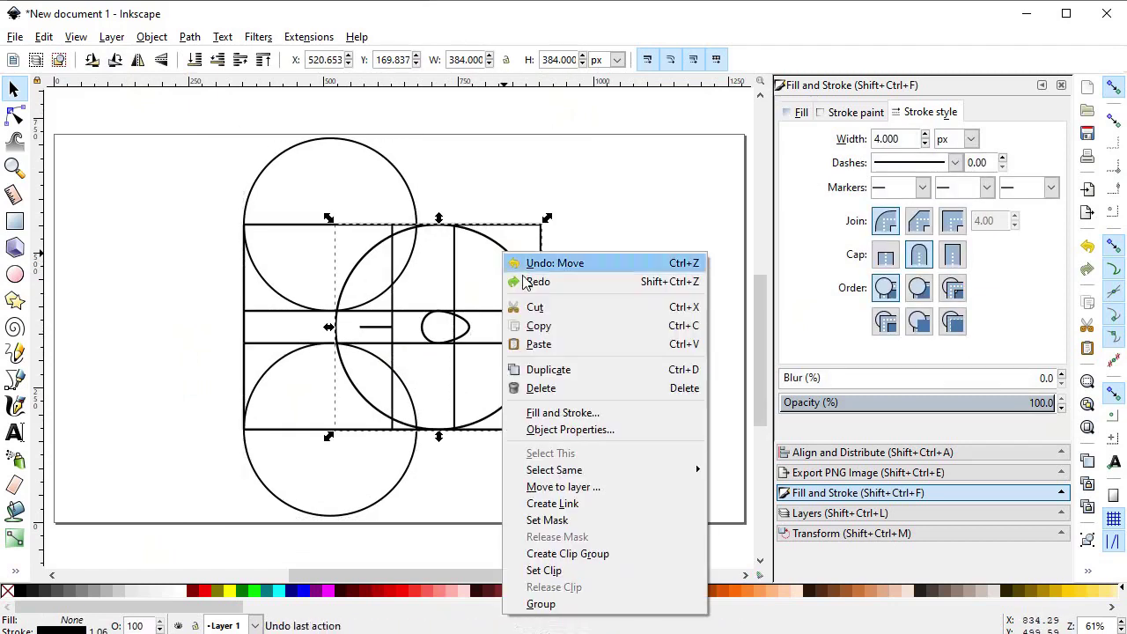
{"action": "left_click", "coordinate": [541, 369]}
{"action": "left_click_drag", "start_coordinate": [500, 257], "coordinate": [227, 236]}
{"action": "left_click", "coordinate": [506, 60]}
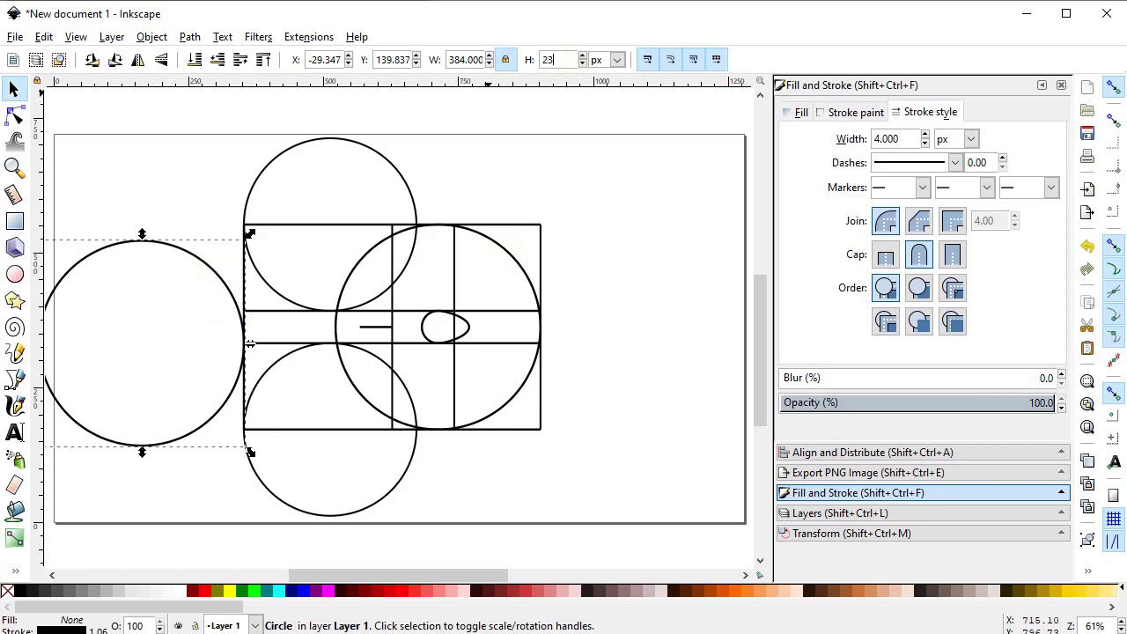
{"action": "key", "text": "Return"}
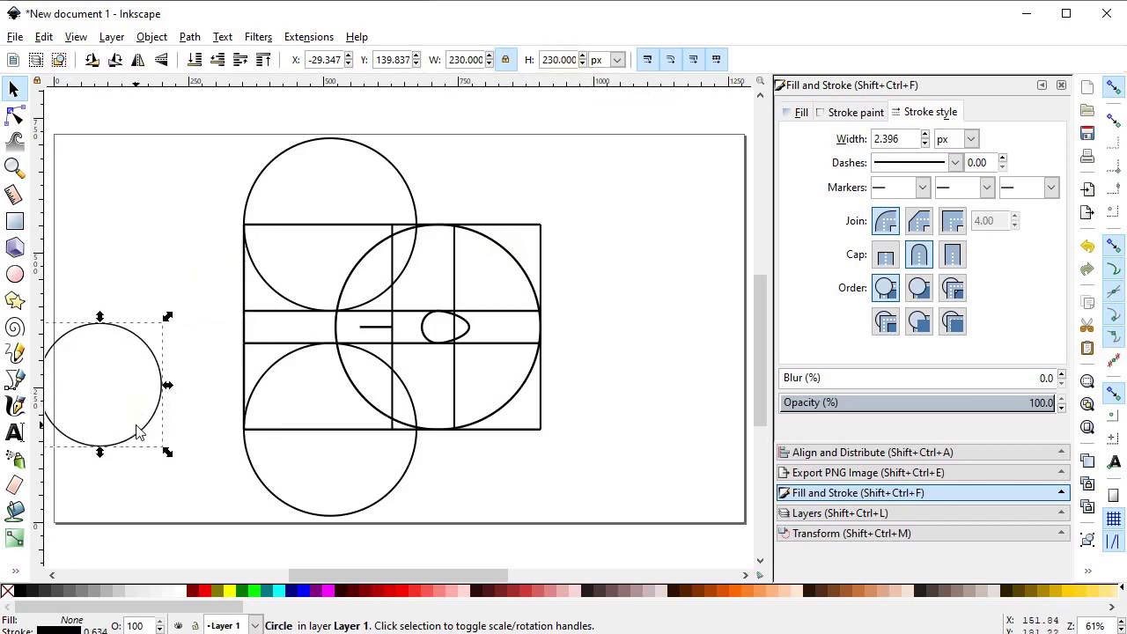
{"action": "mouse_move", "coordinate": [146, 440]}
{"action": "left_mouse_down"}
{"action": "mouse_move", "coordinate": [355, 361]}
{"action": "mouse_move", "coordinate": [379, 374]}
{"action": "mouse_move", "coordinate": [373, 366]}
{"action": "left_mouse_up"}
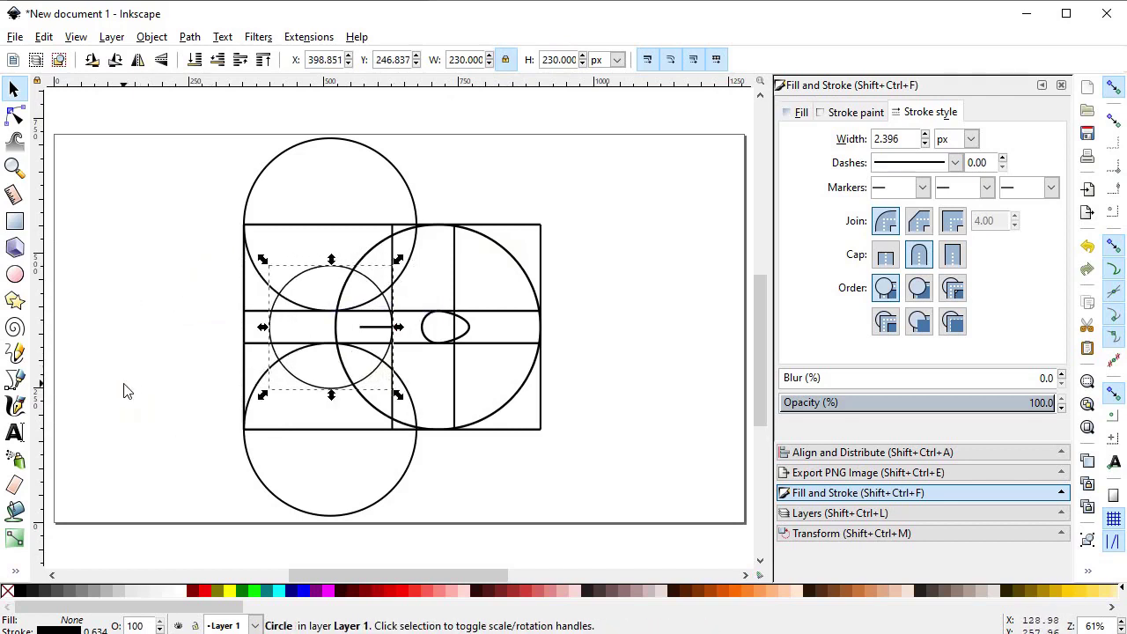
- Draw a bent line joining the two intersections of the 230 px and large circles through the left end of the short horizontal line
{"action": "left_click", "coordinate": [14, 379]}
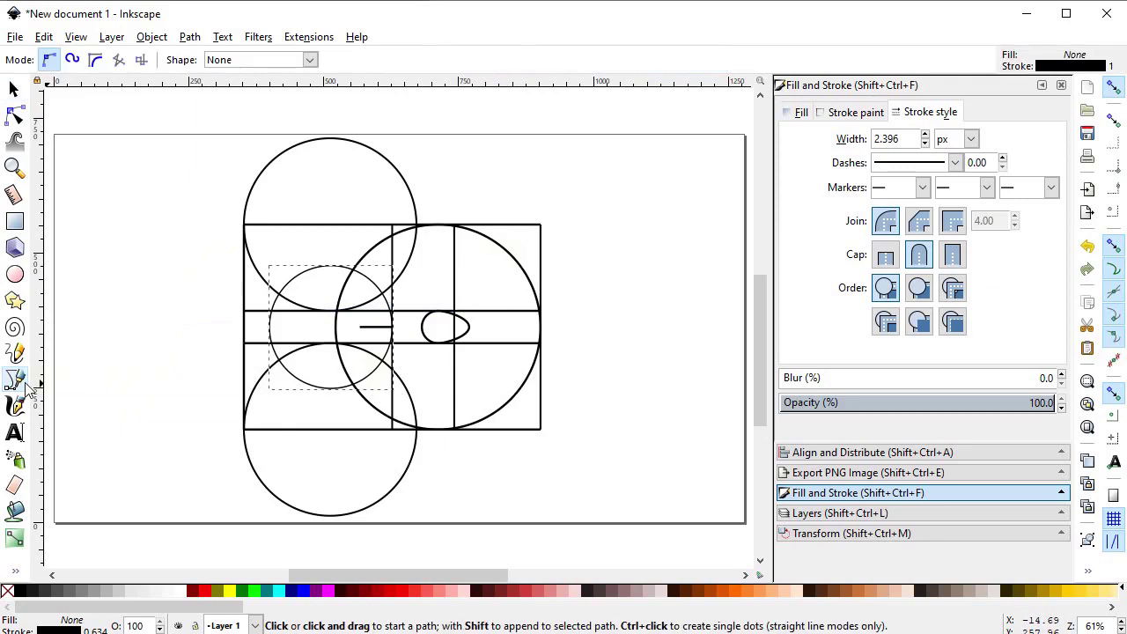
{"action": "left_click", "coordinate": [354, 269]}
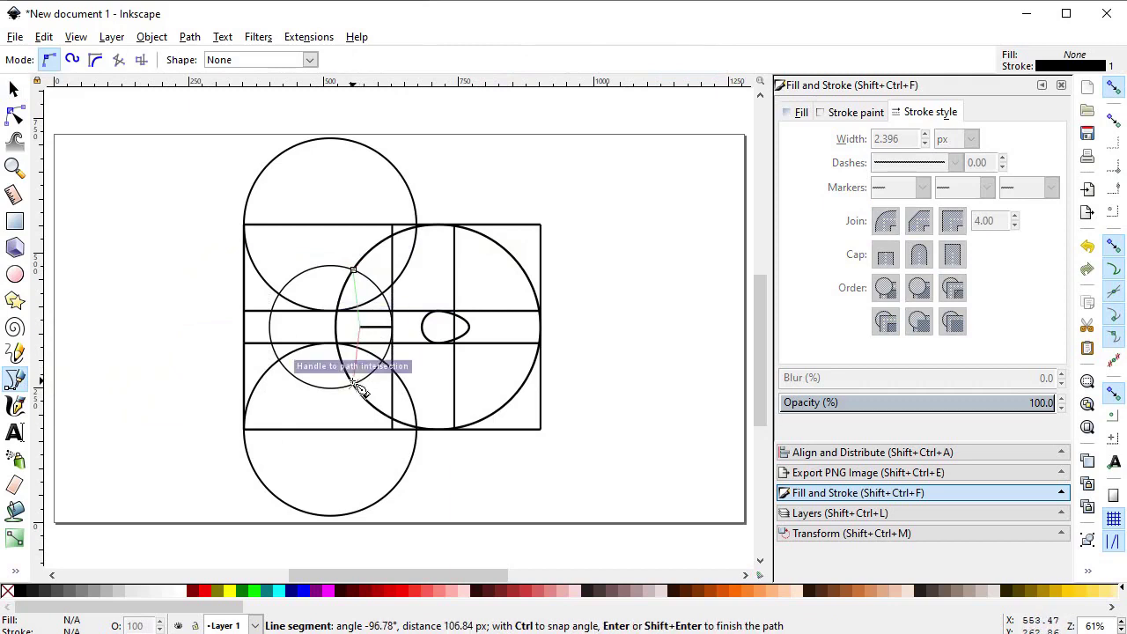
{"action": "left_click", "coordinate": [354, 385]}
{"action": "left_click", "coordinate": [13, 88]}
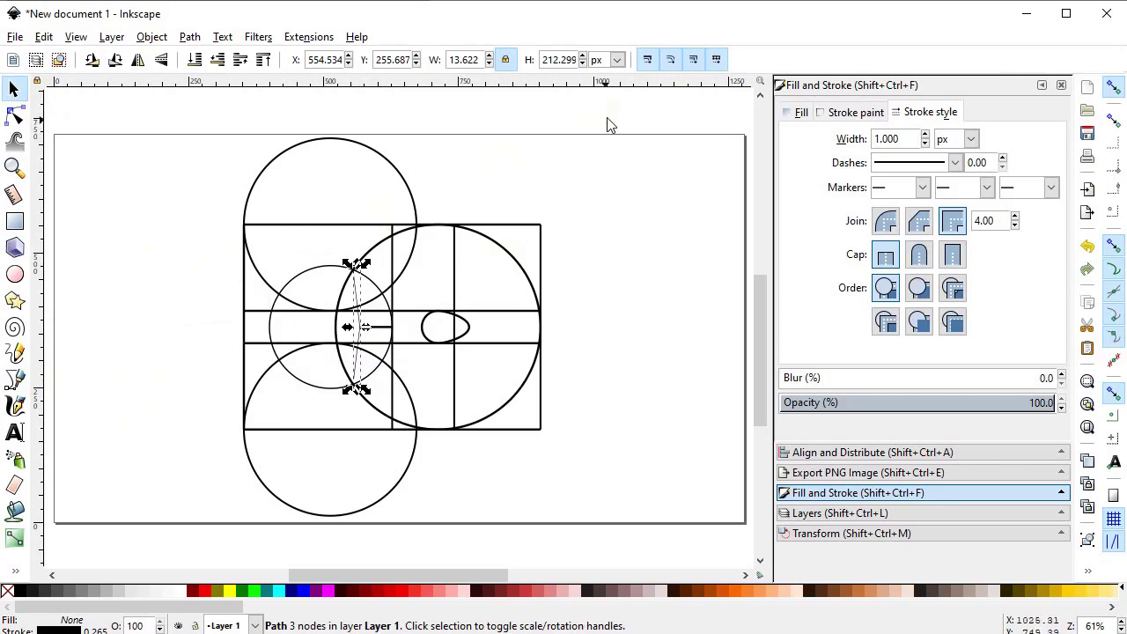
- Select all lines and circles and combine them into a single path
{"action": "left_click_drag", "start_coordinate": [613, 119], "coordinate": [197, 531]}
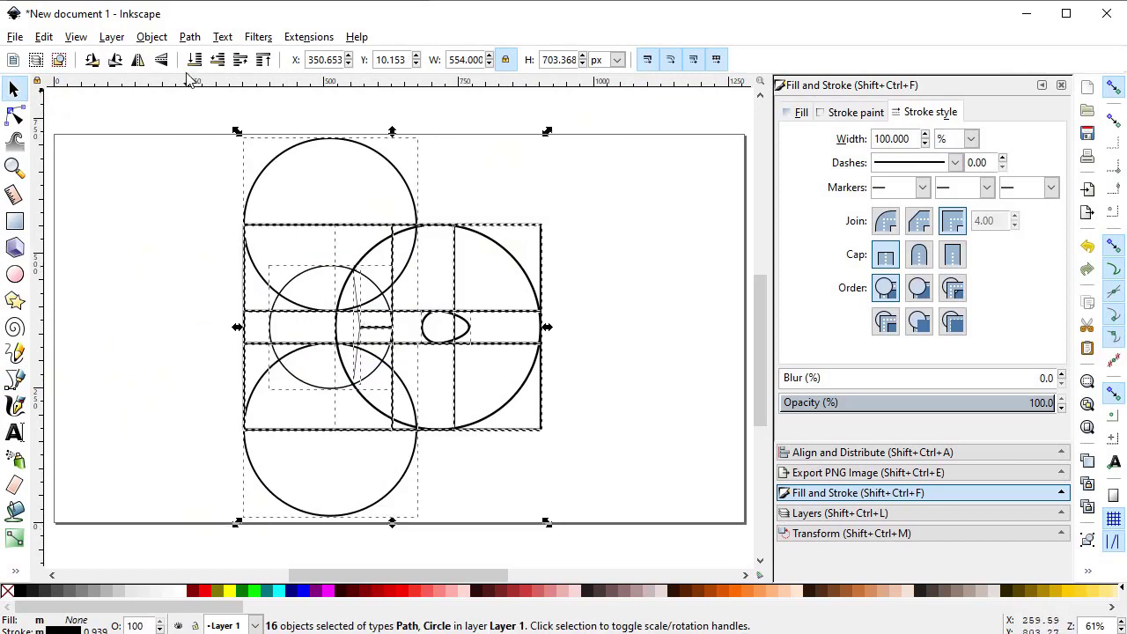
{"action": "left_click", "coordinate": [189, 37]}
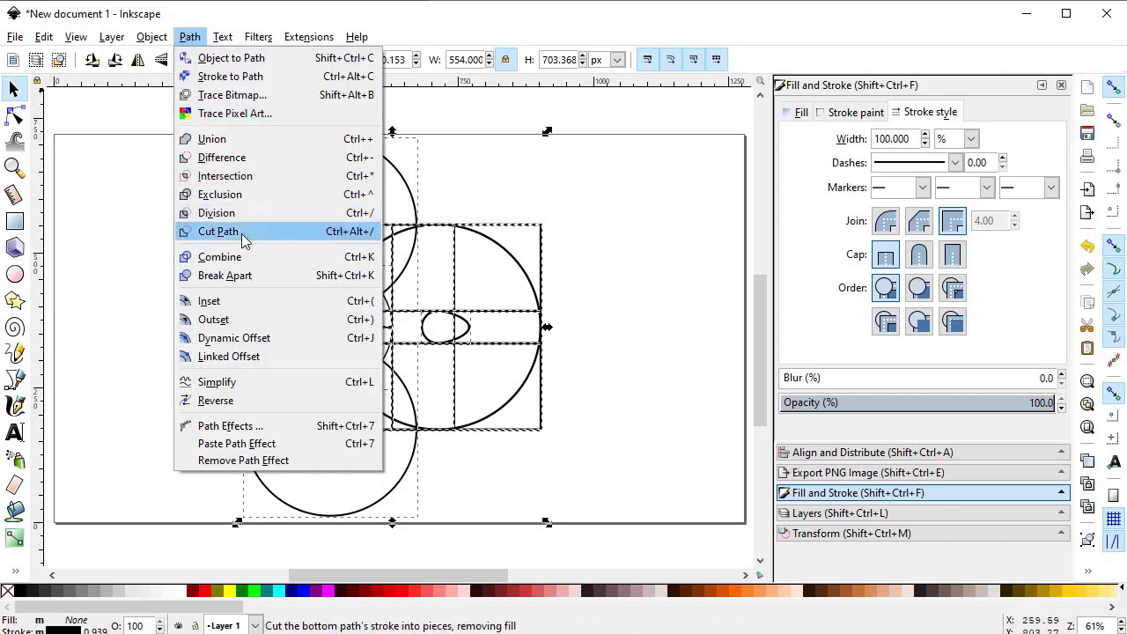
{"action": "left_click", "coordinate": [220, 257]}
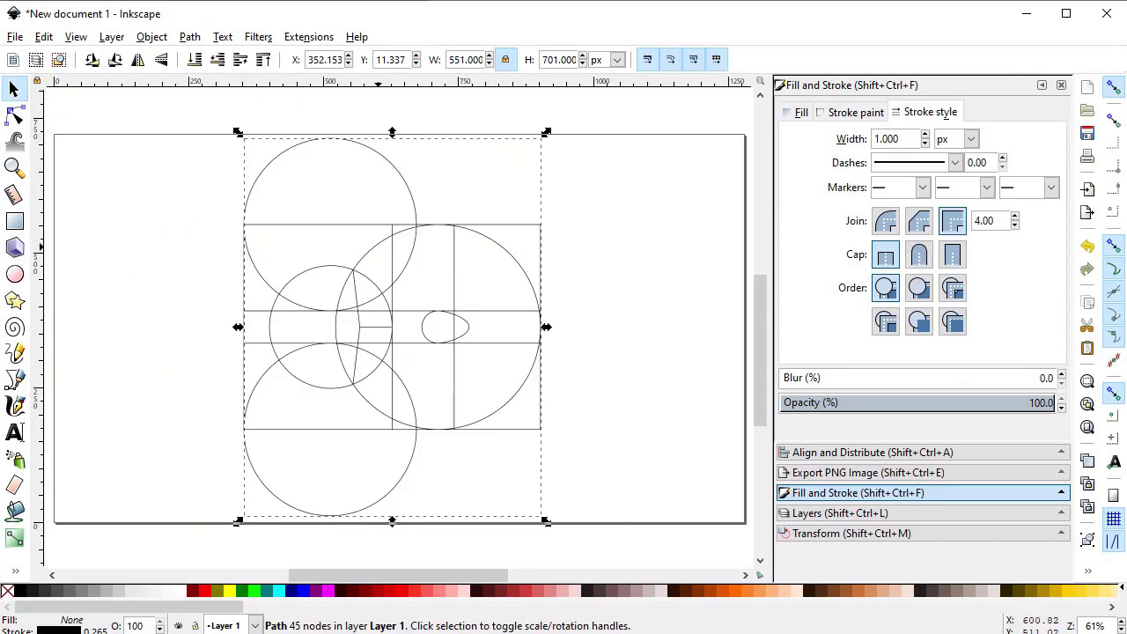
- Draw a rectangle about 616 × 787 px around the construction, fill it with light red, and lower it behind the combined path
{"action": "left_click", "coordinate": [15, 222]}
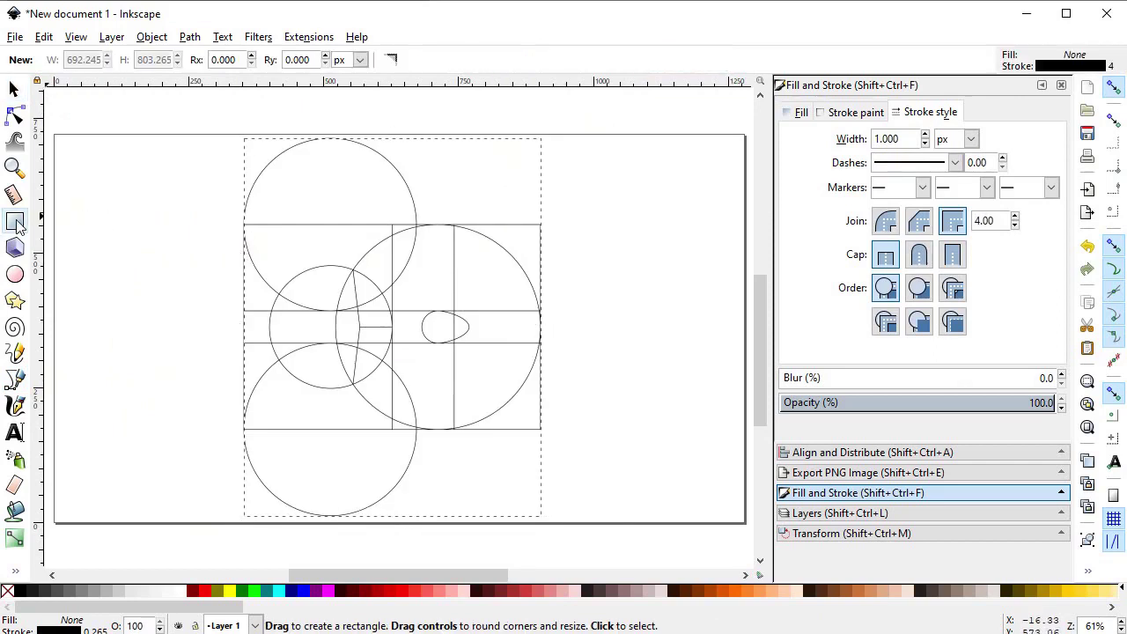
{"action": "left_click_drag", "start_coordinate": [227, 114], "coordinate": [560, 537]}
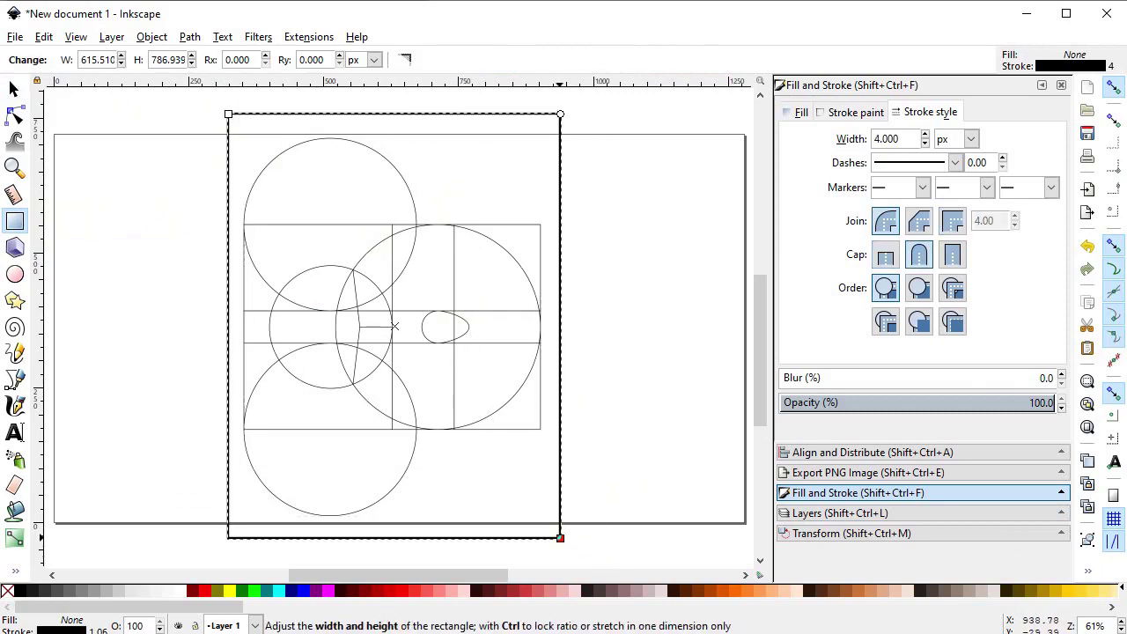
{"action": "left_click", "coordinate": [429, 596]}
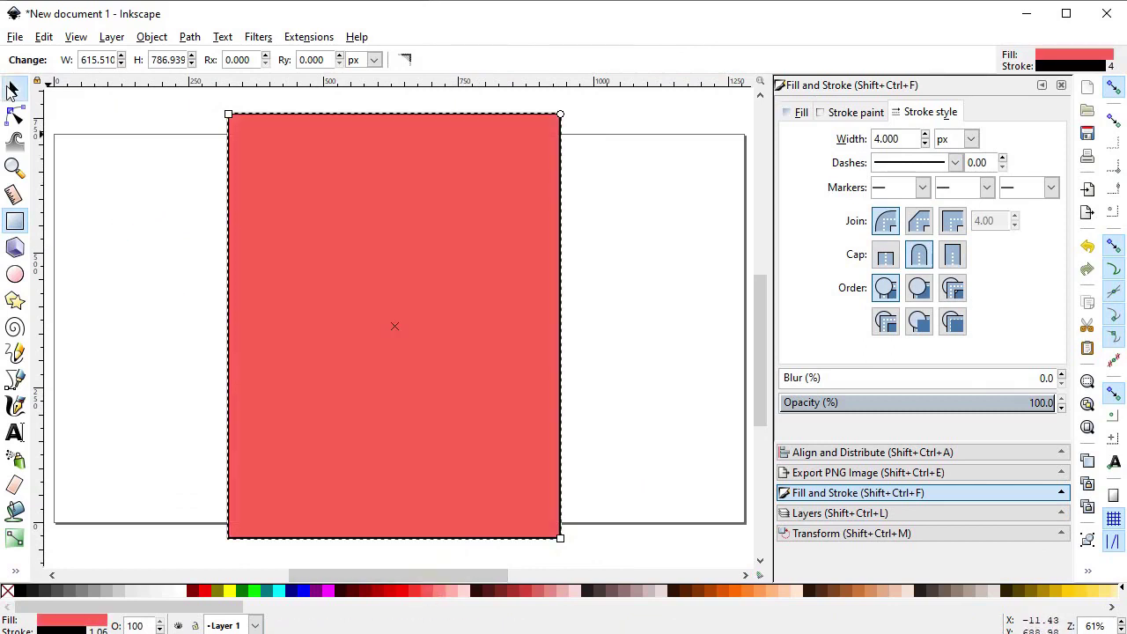
{"action": "left_click", "coordinate": [13, 88]}
{"action": "left_click", "coordinate": [194, 62]}
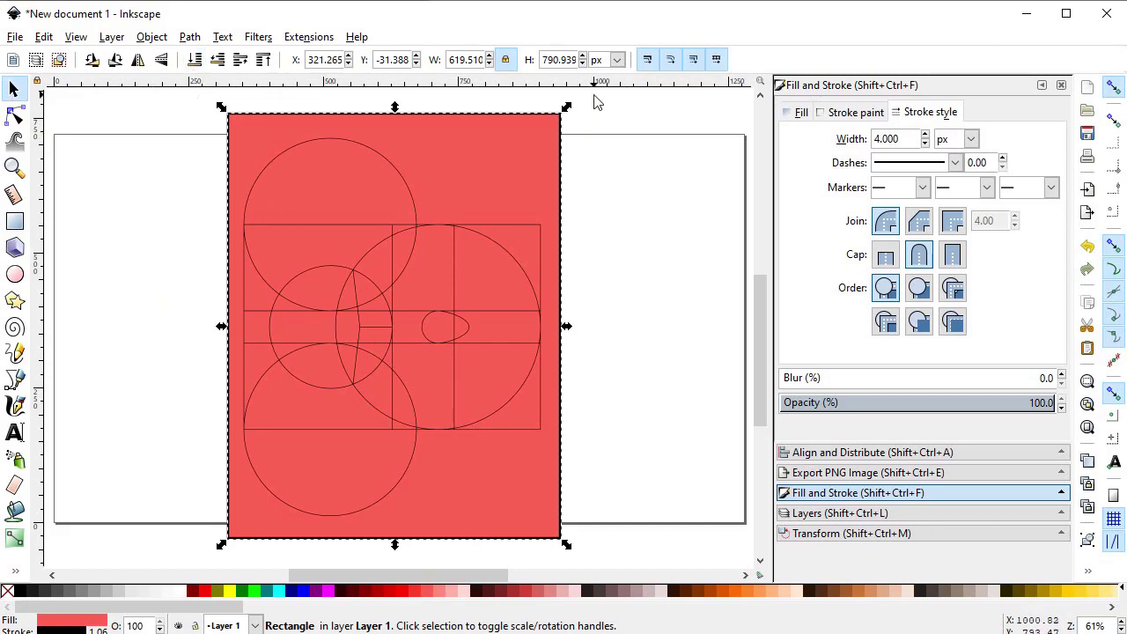
- Divide the red rectangle into separate pieces with the combined construction path
{"action": "left_click_drag", "start_coordinate": [594, 103], "coordinate": [191, 549]}
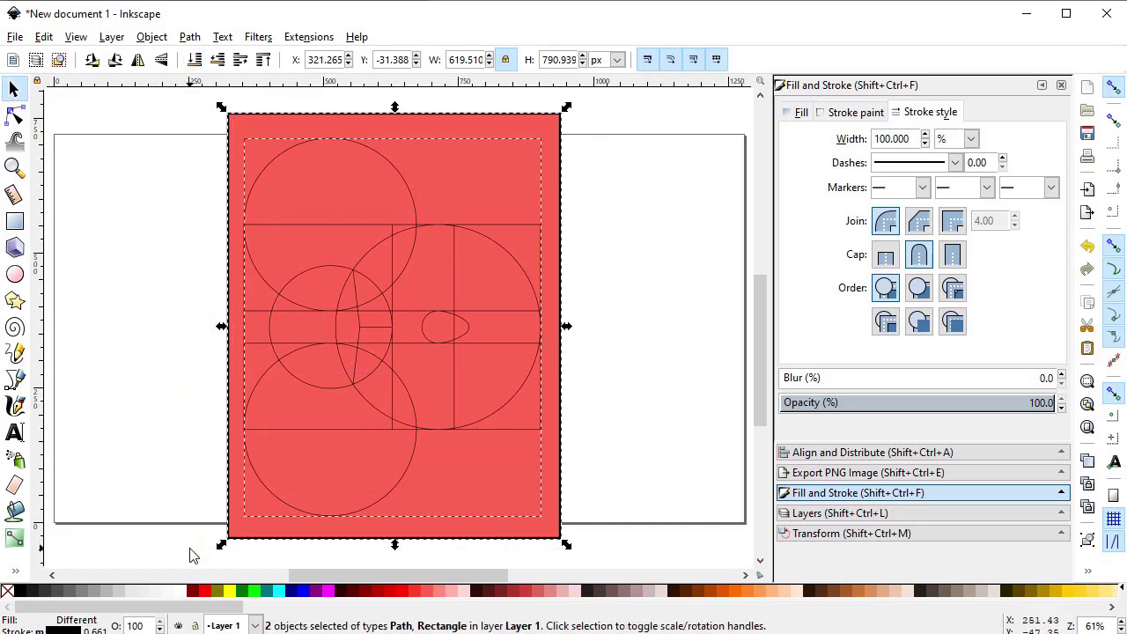
{"action": "left_click", "coordinate": [190, 37]}
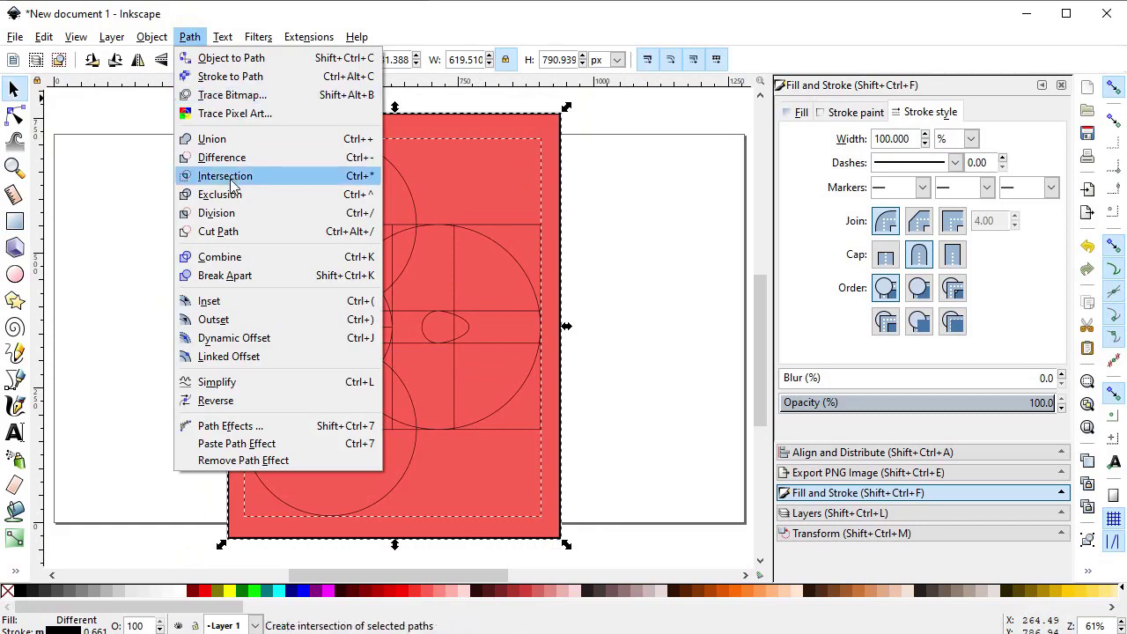
{"action": "left_click", "coordinate": [231, 215]}
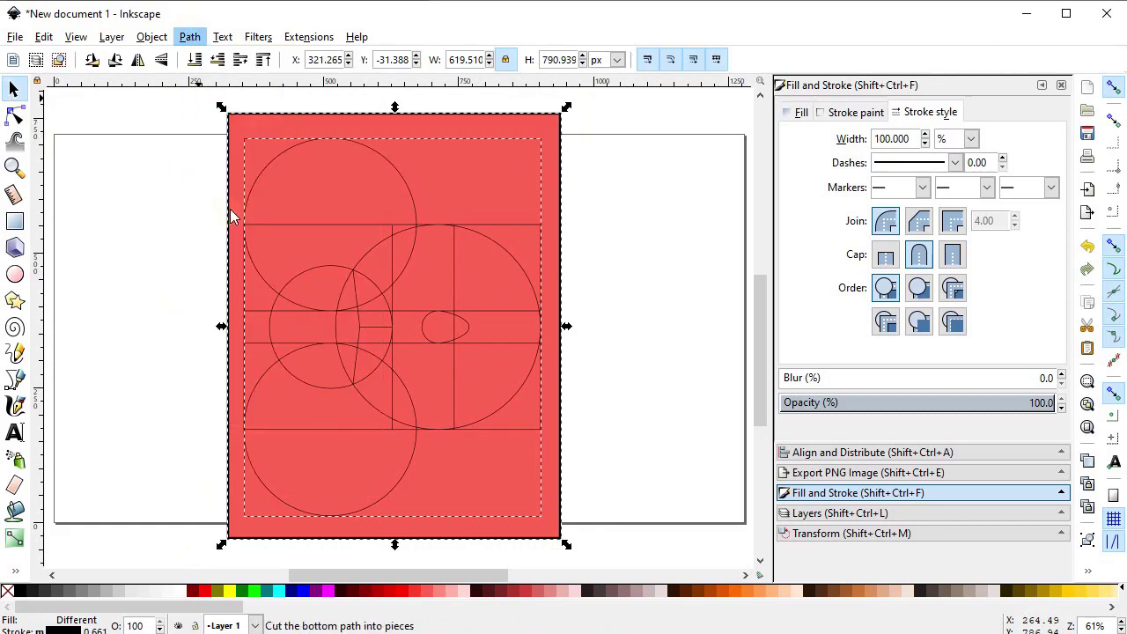
{"action": "left_click", "coordinate": [673, 274]}
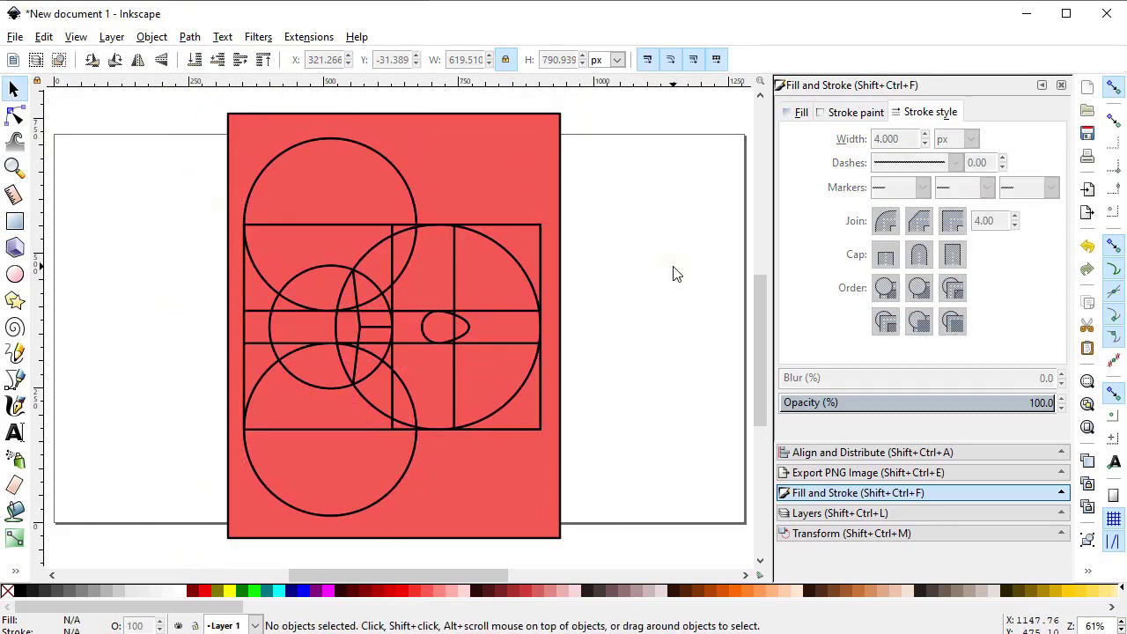
- Delete the outer red background piece and the leftover pieces outside the large circle's right edge
{"action": "left_click", "coordinate": [555, 191]}
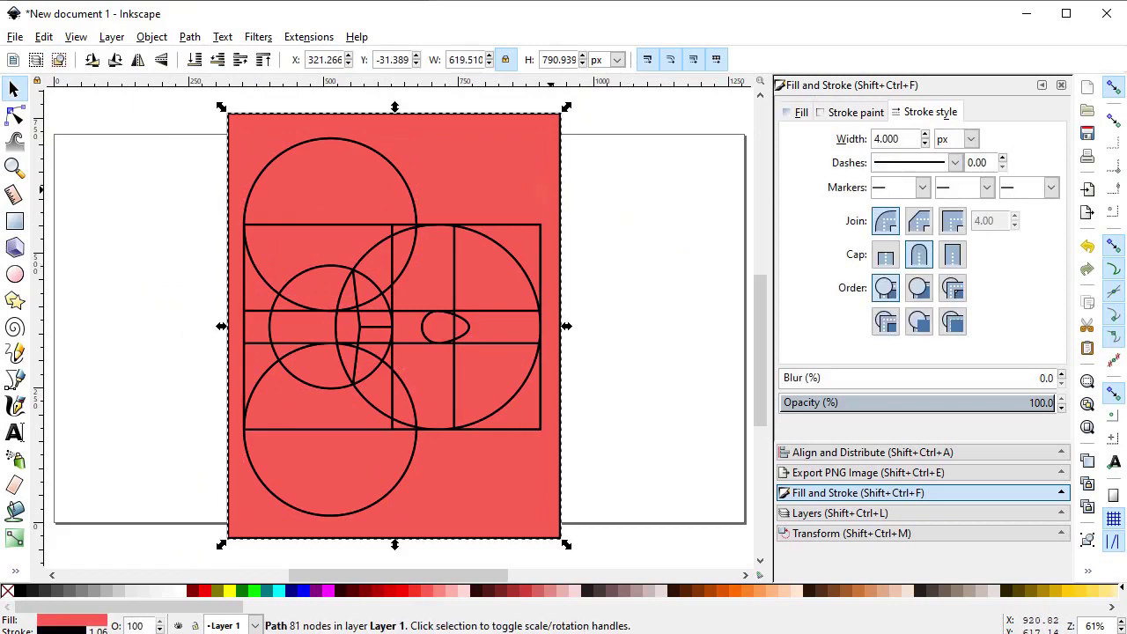
{"action": "key", "text": "Delete"}
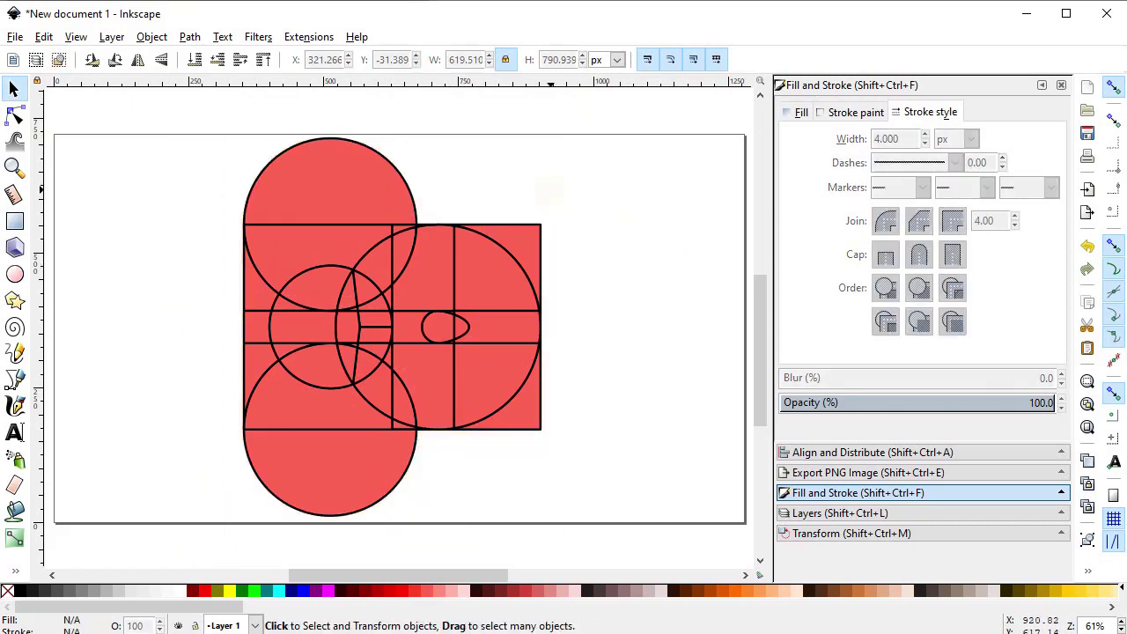
{"action": "left_click", "coordinate": [534, 231]}
{"action": "key", "text": "Delete"}
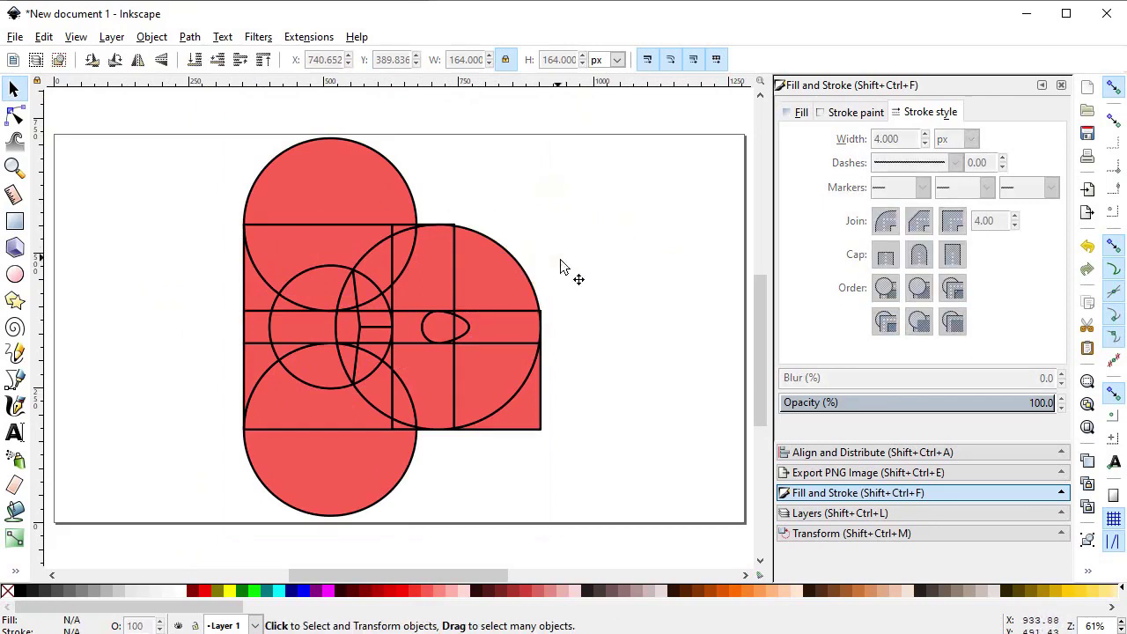
{"action": "left_click", "coordinate": [535, 417]}
{"action": "key", "text": "Delete"}
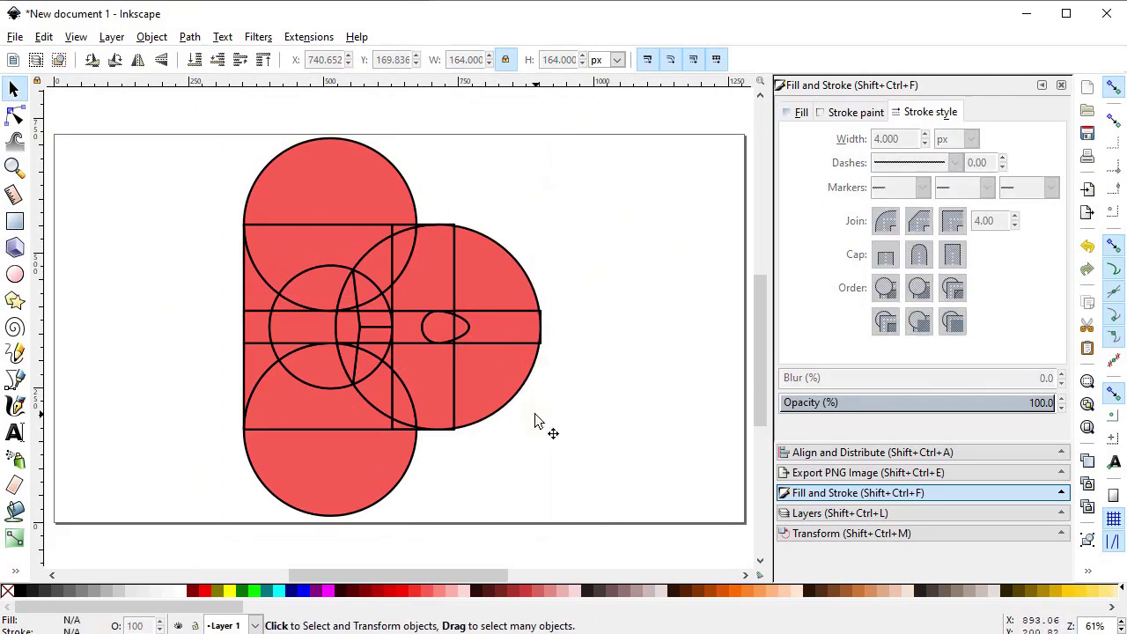
{"action": "left_click_drag", "start_coordinate": [579, 282], "coordinate": [519, 364]}
{"action": "key", "text": "Delete"}
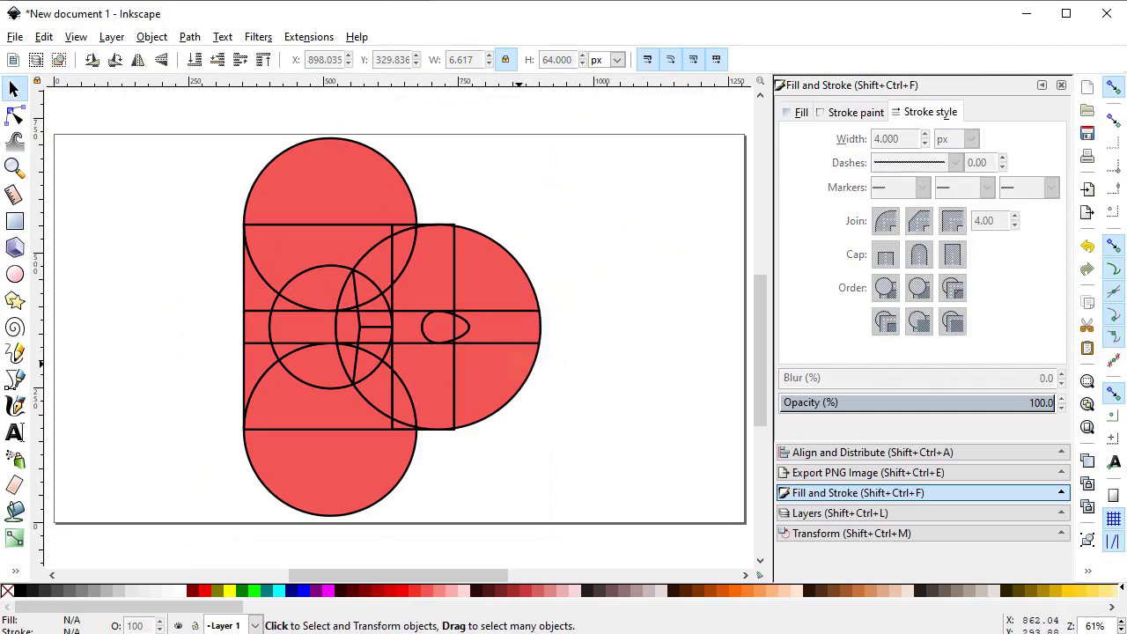
- Delete the two semicircular caps protruding below and above the construction's horizontal edges
{"action": "left_click", "coordinate": [357, 467]}
{"action": "key", "text": "Delete"}
{"action": "key", "text": "Delete"}
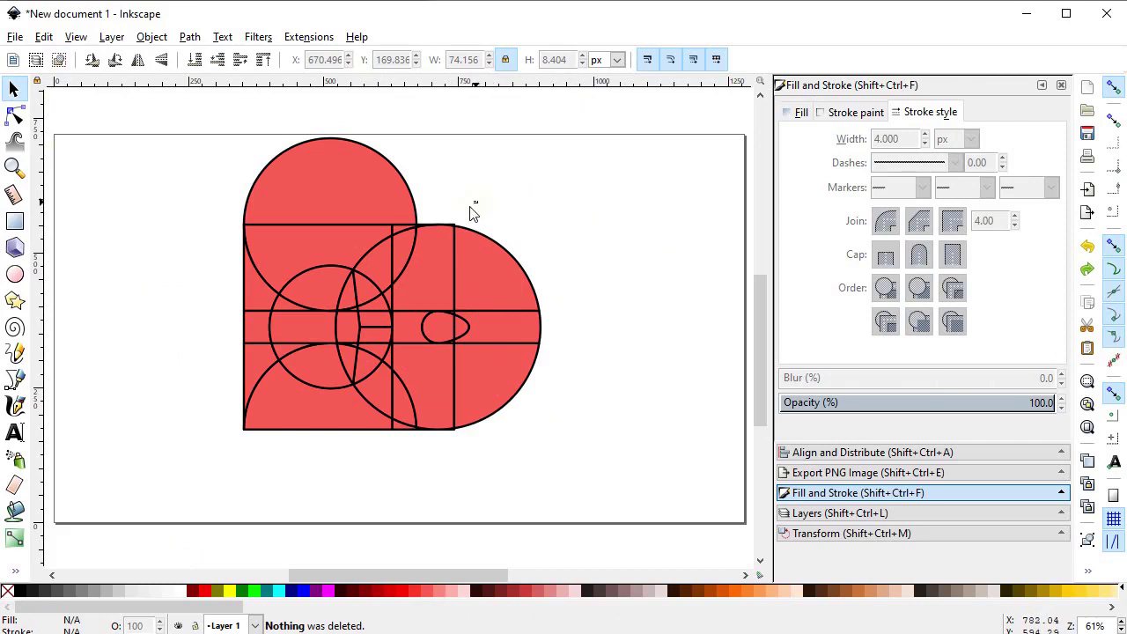
{"action": "left_click", "coordinate": [342, 160]}
{"action": "key", "text": "Delete"}
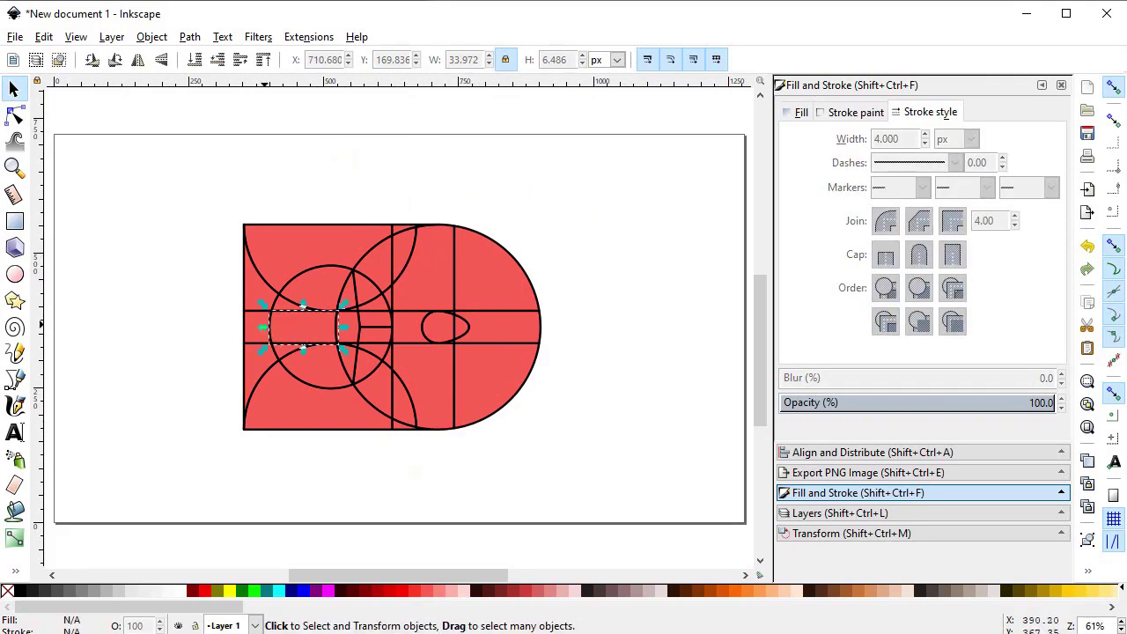
- Delete the pieces between the upper and lower arcs at the construction's left side to open the channel
{"action": "left_click", "coordinate": [269, 322]}
{"action": "key", "text": "Delete"}
{"action": "key", "text": "Delete"}
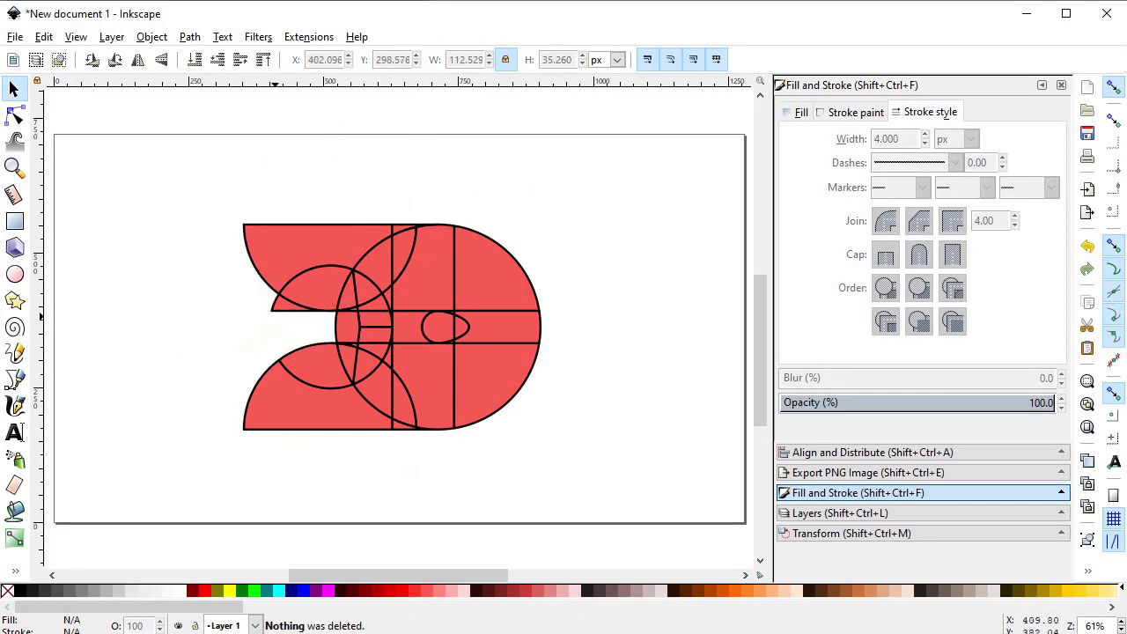
- Delete the pieces around the short horizontal line and bent line to cut out the airplane's mid-body and wings
{"action": "left_click", "coordinate": [343, 327]}
{"action": "key", "text": "Delete"}
{"action": "left_click", "coordinate": [376, 321]}
{"action": "key", "text": "Delete"}
{"action": "left_click", "coordinate": [372, 302]}
{"action": "key", "text": "Delete"}
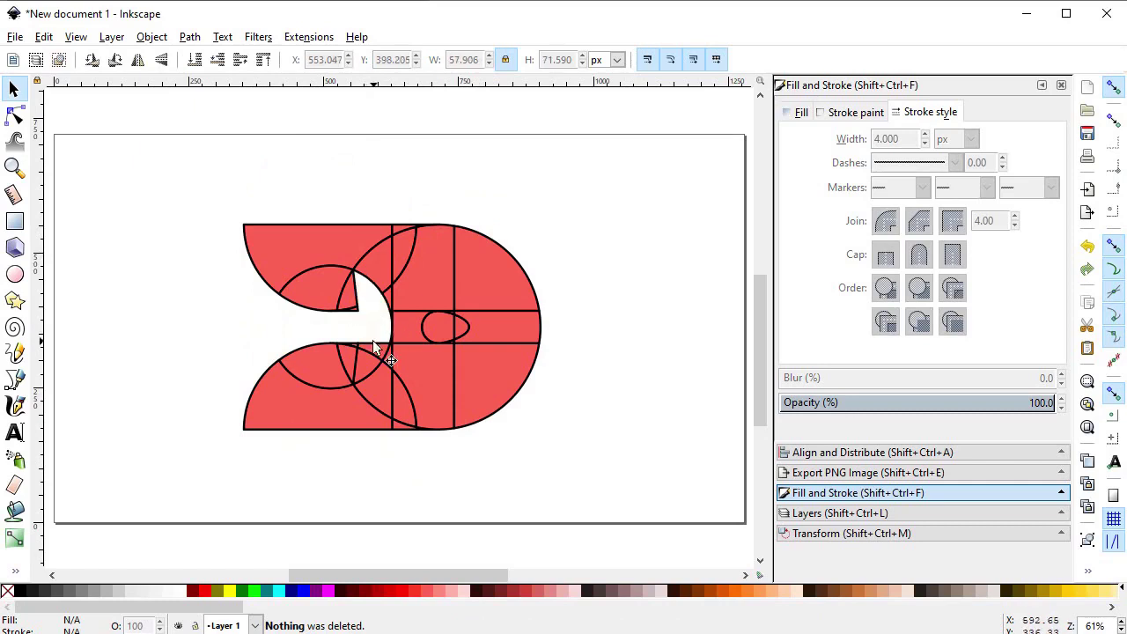
{"action": "left_click", "coordinate": [373, 349]}
{"action": "key", "text": "Delete"}
- Delete the remaining central pieces from the wings through the pointed oval to cut out the airplane's fuselage and nose
{"action": "left_click", "coordinate": [392, 324]}
{"action": "key", "text": "Delete"}
{"action": "left_click", "coordinate": [405, 337]}
{"action": "key", "text": "Delete"}
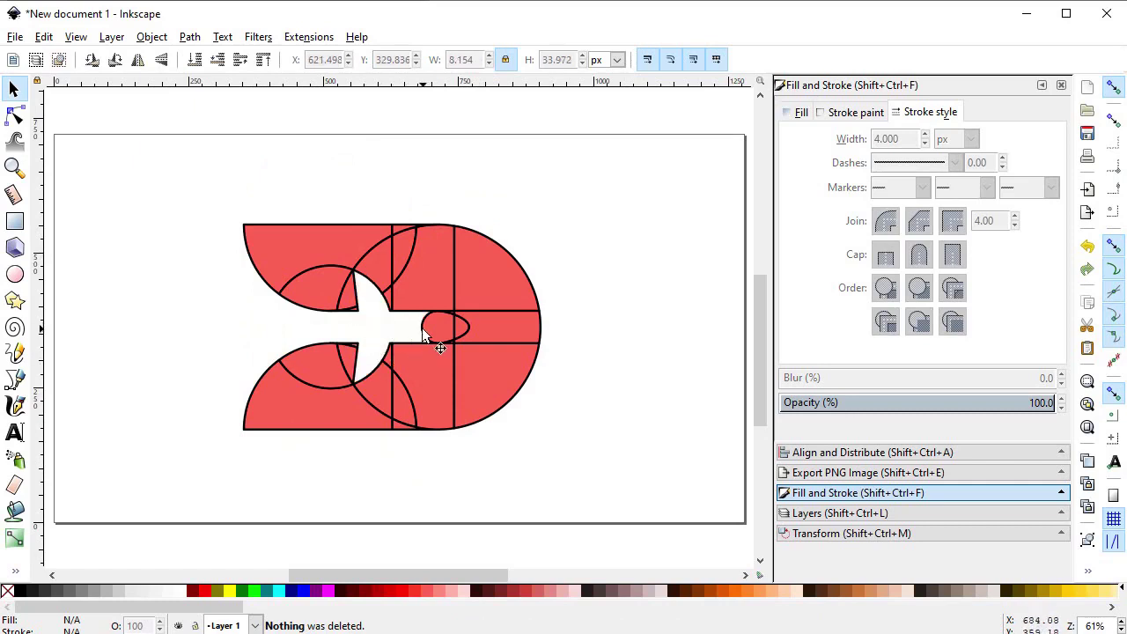
{"action": "left_click", "coordinate": [448, 330]}
{"action": "key", "text": "Delete"}
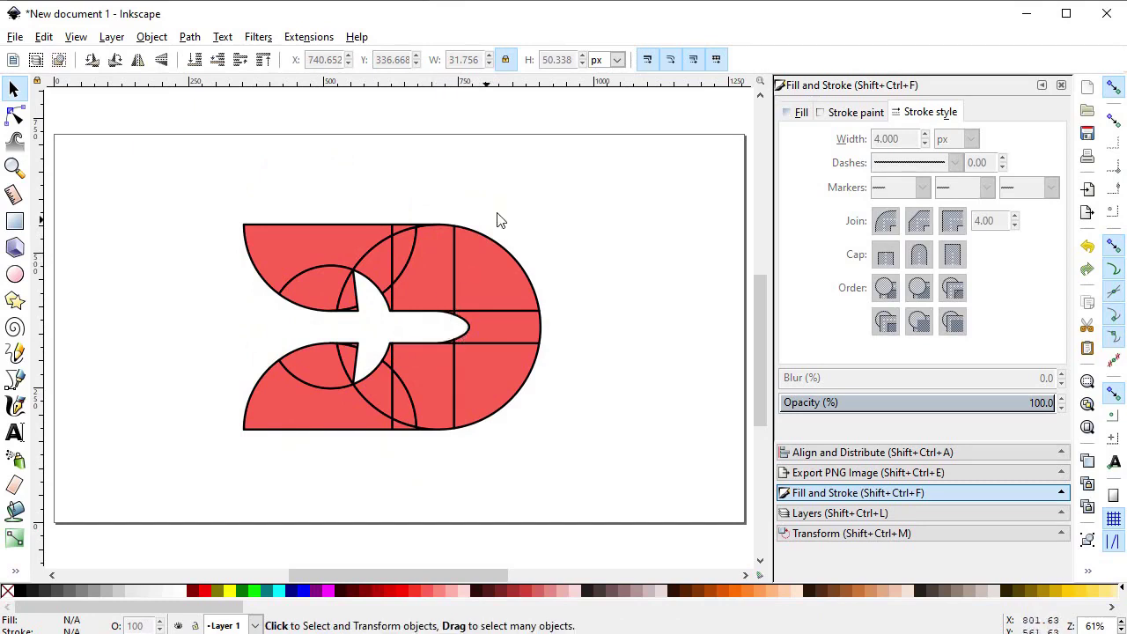
- Unite all remaining red pieces into a single shape
{"action": "left_click_drag", "start_coordinate": [587, 187], "coordinate": [181, 489]}
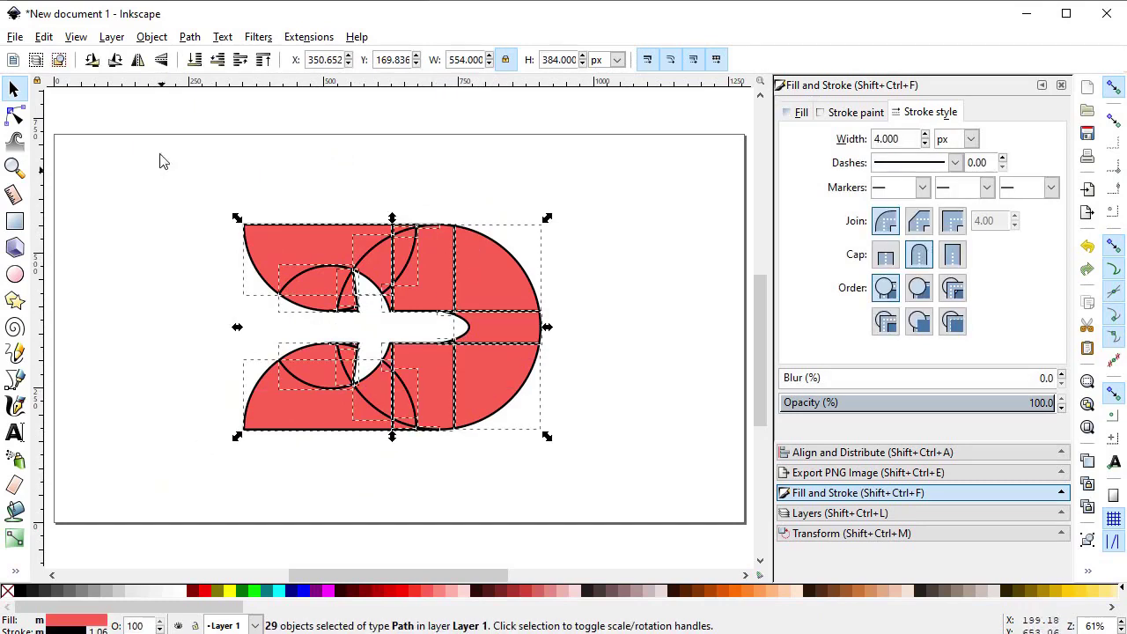
{"action": "left_click", "coordinate": [190, 37]}
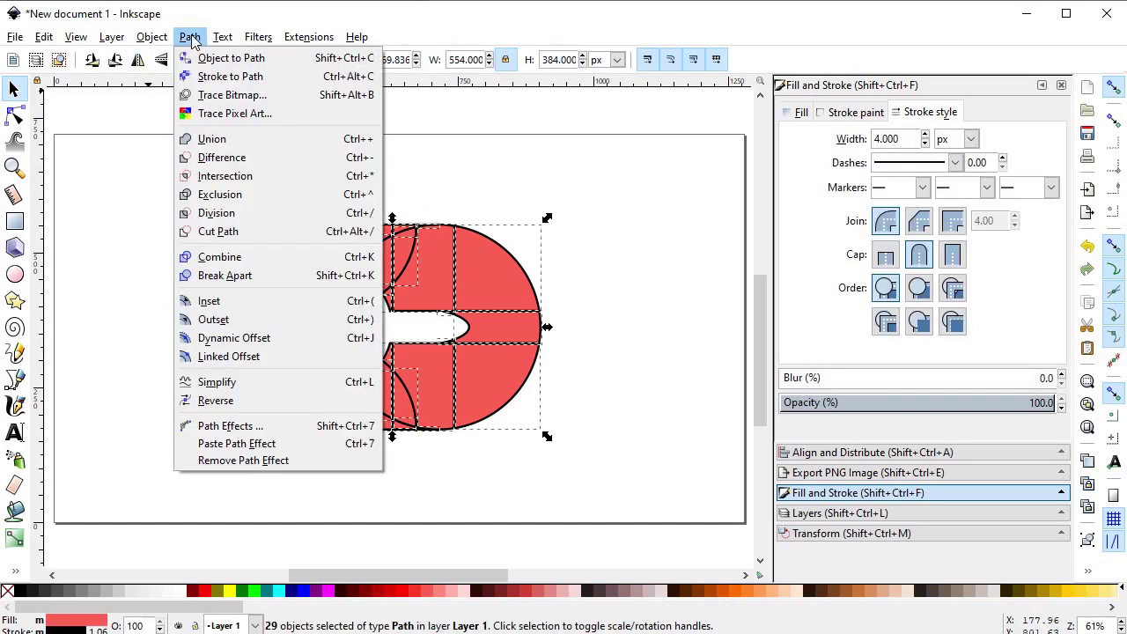
{"action": "left_click", "coordinate": [210, 141]}
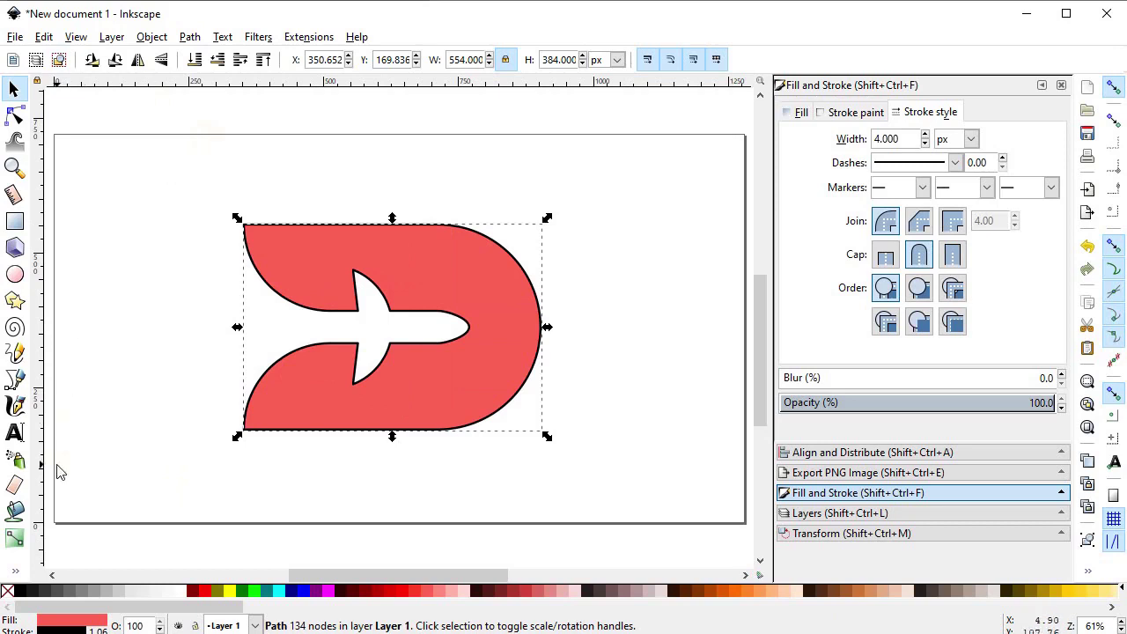
- Remove the shape's outline, then shrink it to about 383 × 265 px near the page's left edge
{"action": "left_click", "coordinate": [8, 594], "text": "shift"}
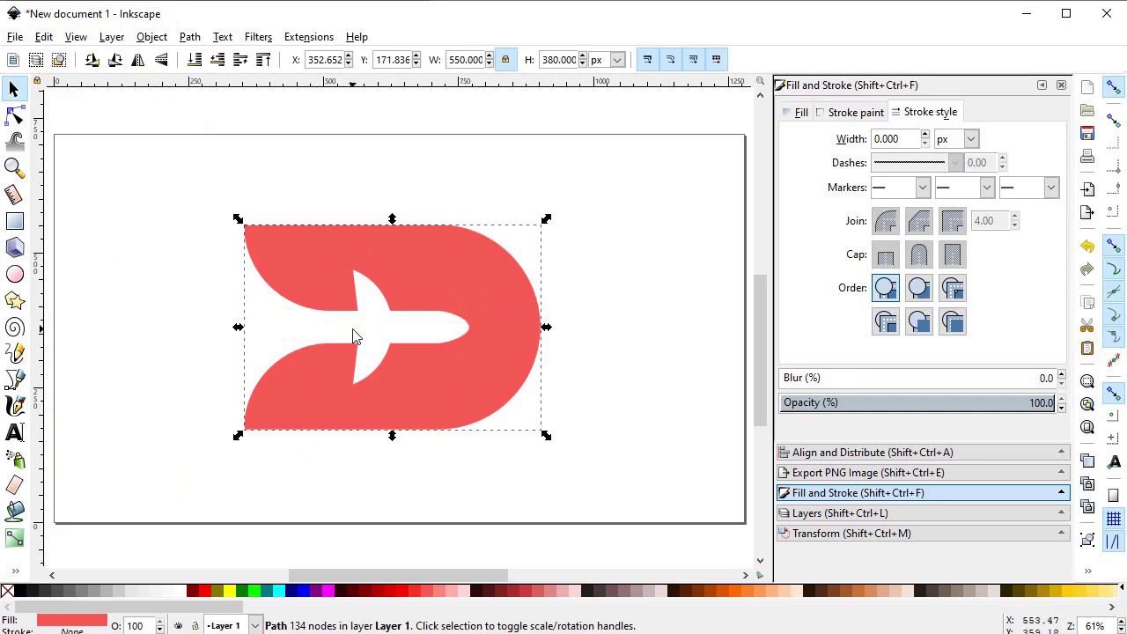
{"action": "left_click_drag", "start_coordinate": [514, 330], "coordinate": [299, 322]}
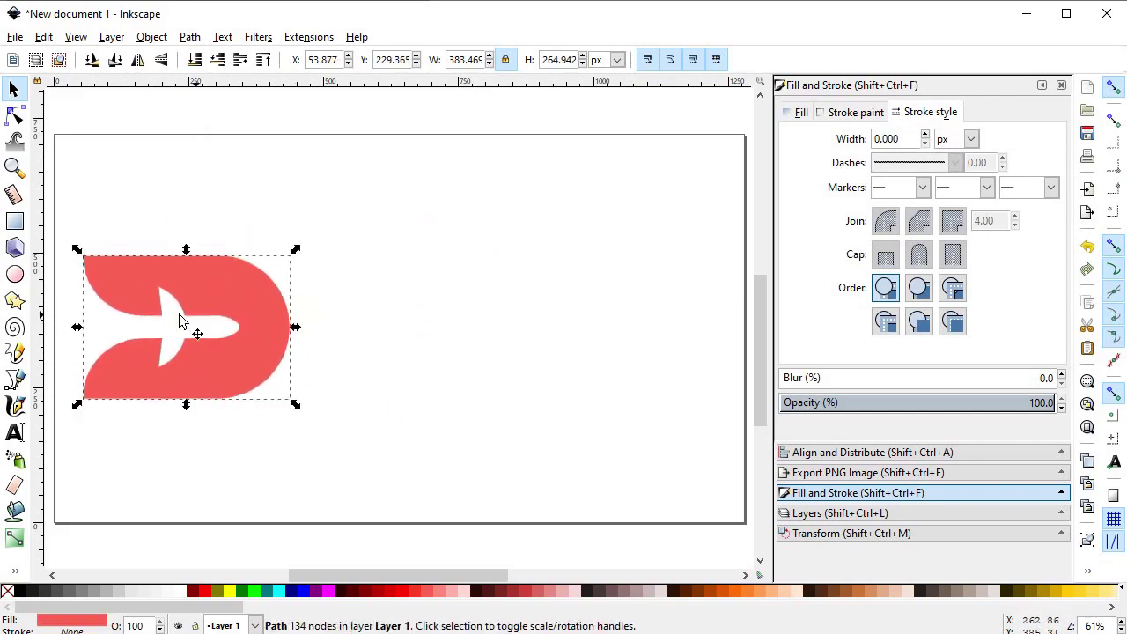
- Add the text "DINTER" to the right of the red D symbol
{"action": "left_click", "coordinate": [16, 431]}
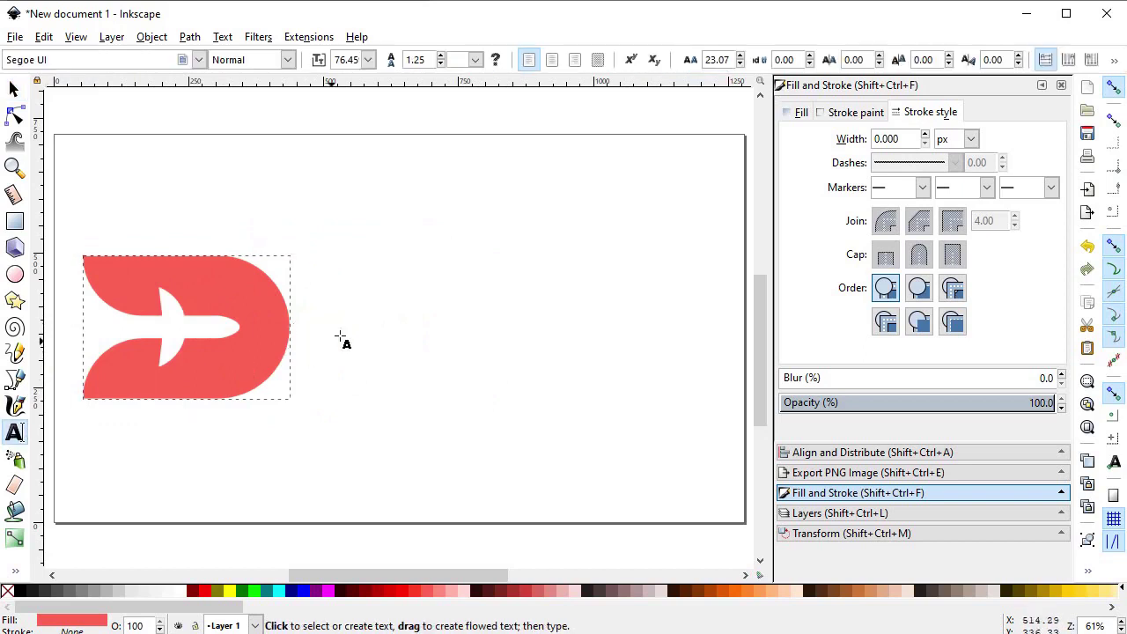
{"action": "left_click", "coordinate": [371, 323]}
{"action": "type", "text": "DINTER"}
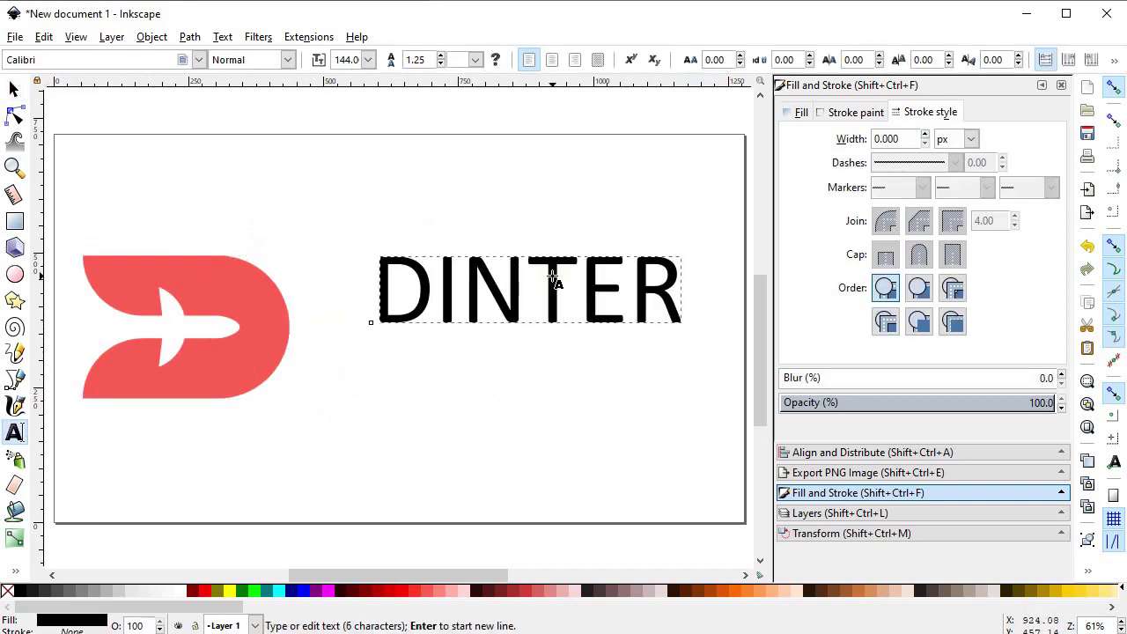
- Set the DINTER text's font to Segoe UI in Bold style
{"action": "key", "text": "ctrl+a"}
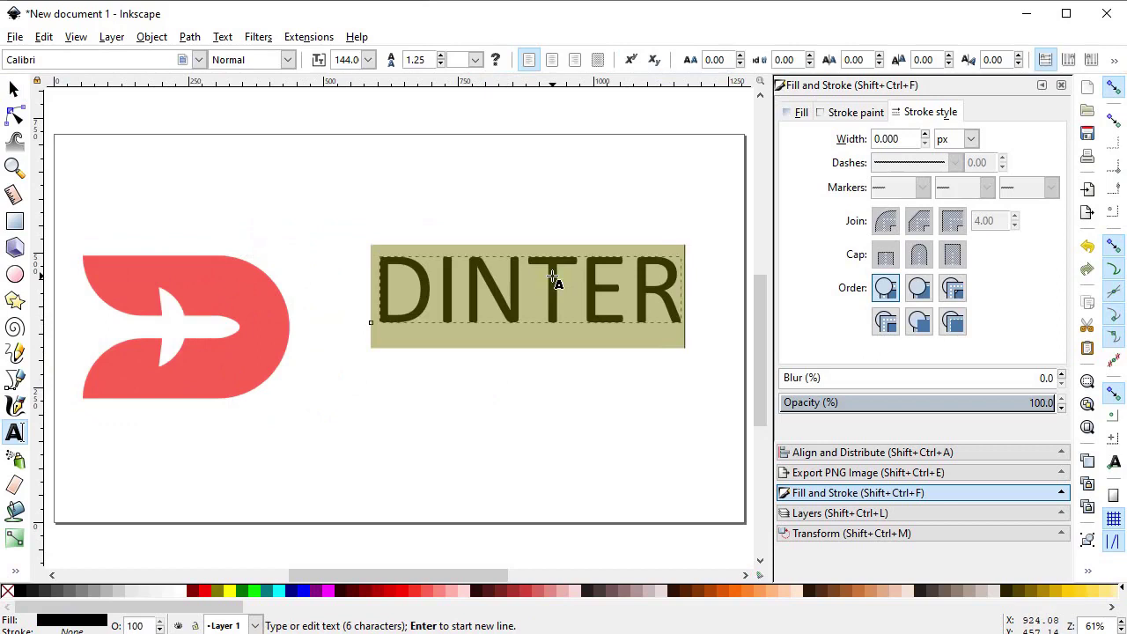
{"action": "left_click", "coordinate": [199, 60]}
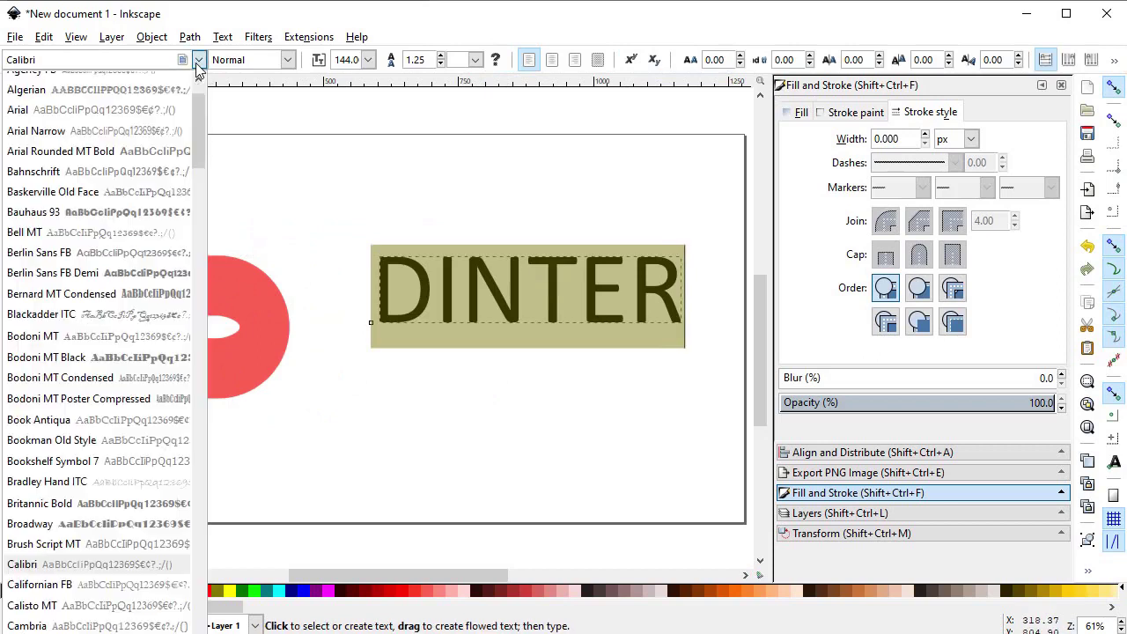
{"action": "left_click", "coordinate": [76, 60]}
{"action": "type", "text": "segoe"}
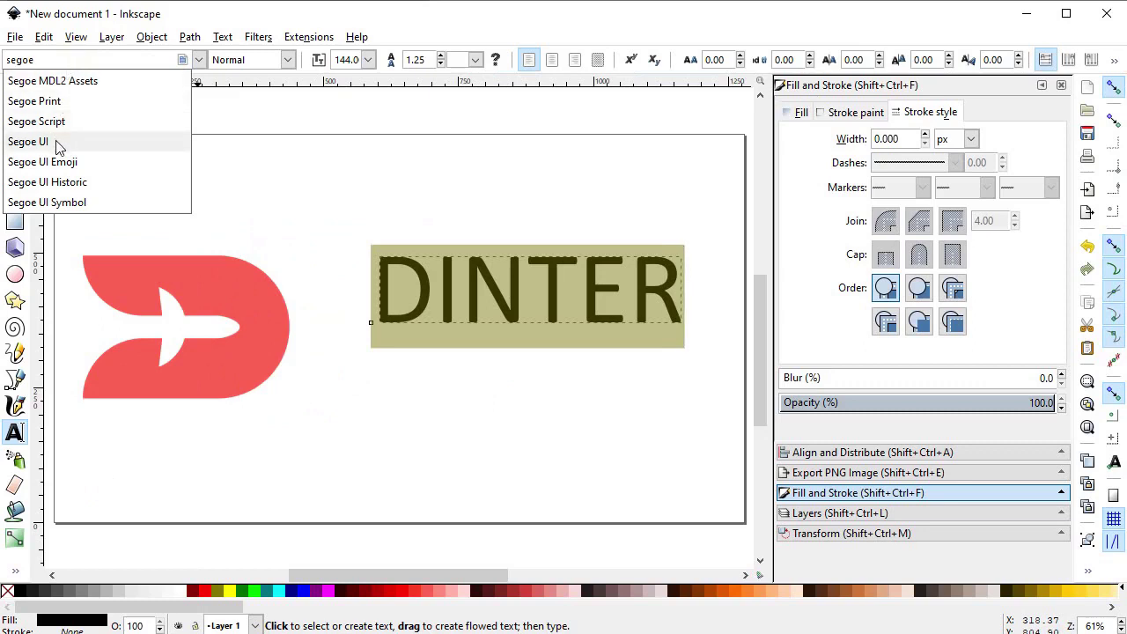
{"action": "left_click", "coordinate": [62, 144]}
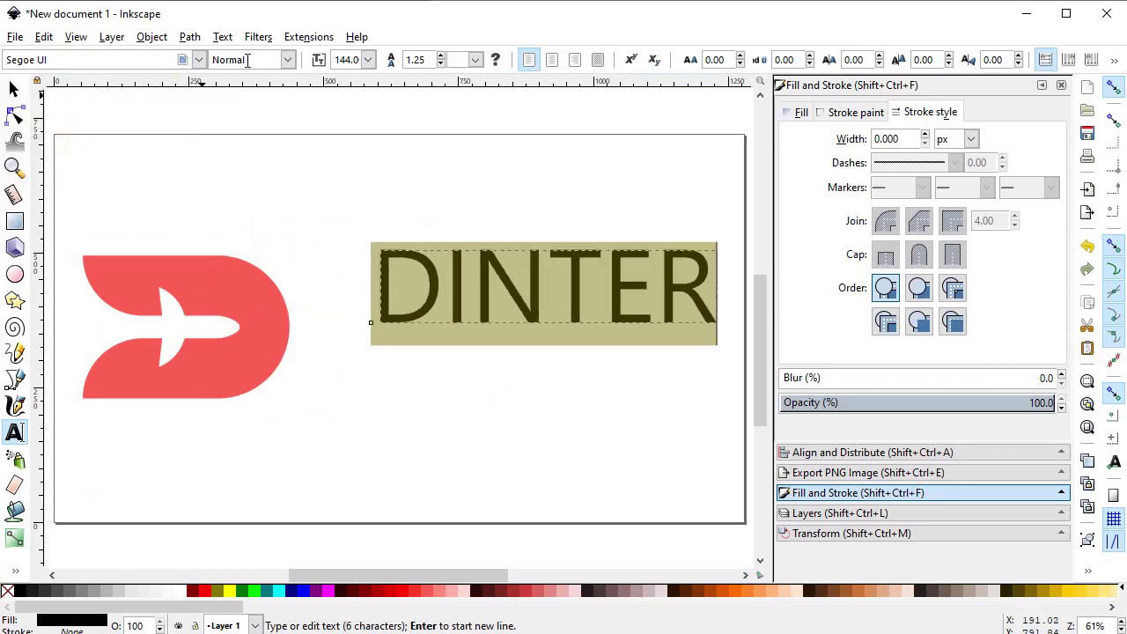
{"action": "left_click", "coordinate": [287, 59]}
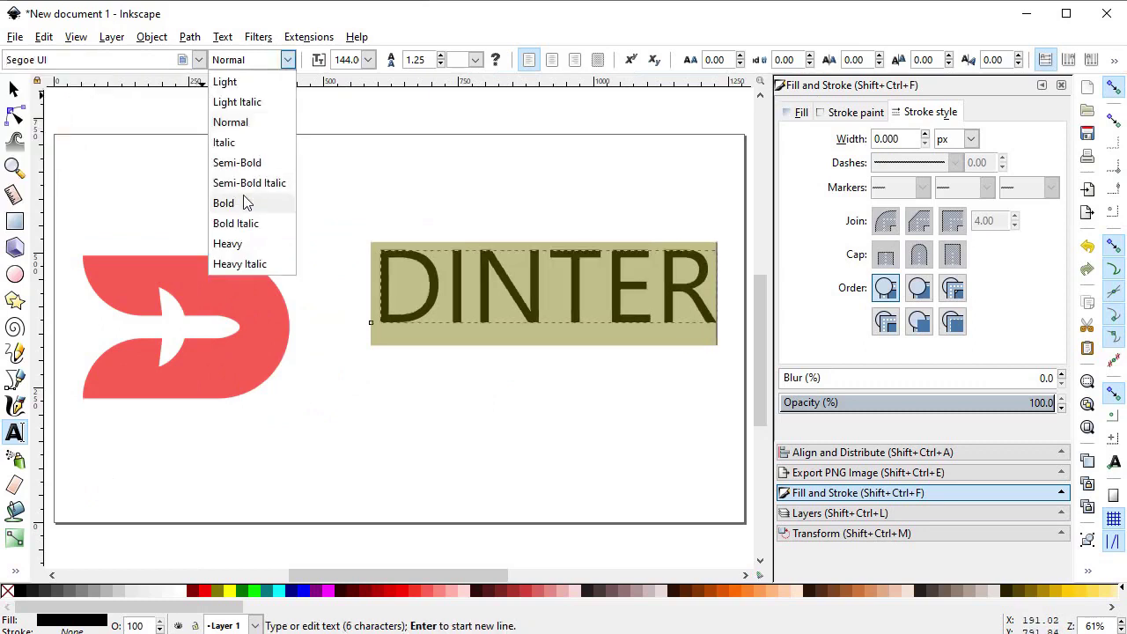
{"action": "left_click", "coordinate": [247, 202]}
- Move the DINTER text close to the red D symbol and scale it proportionally to about 599 × 118 px
{"action": "left_click", "coordinate": [13, 88]}
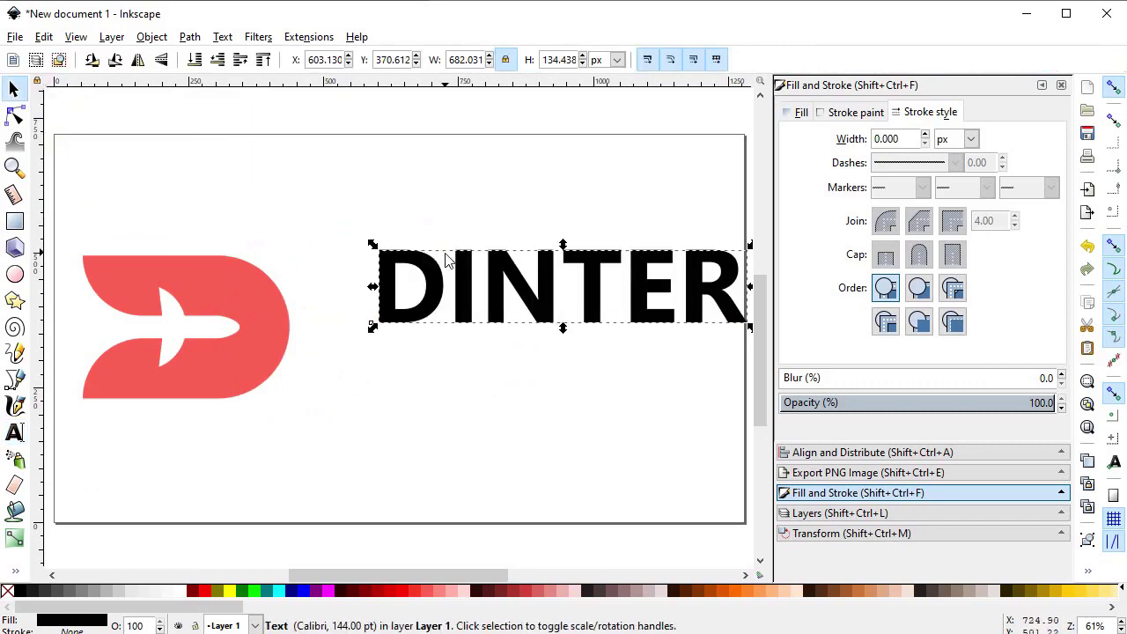
{"action": "left_click_drag", "start_coordinate": [434, 286], "coordinate": [373, 308]}
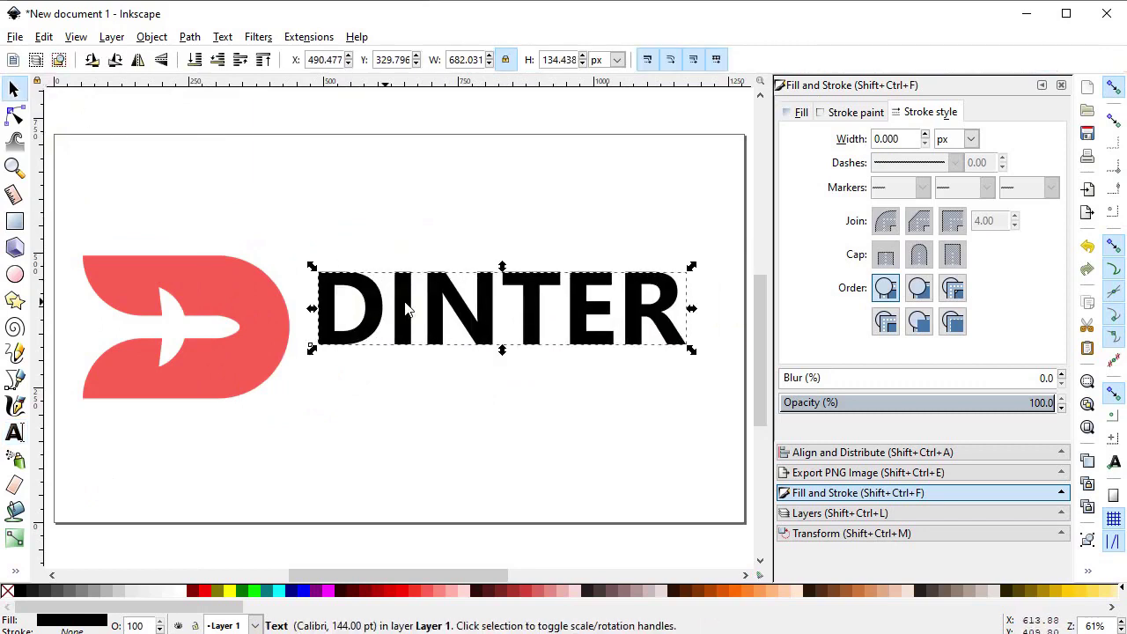
{"action": "left_click_drag", "start_coordinate": [692, 309], "coordinate": [645, 305]}
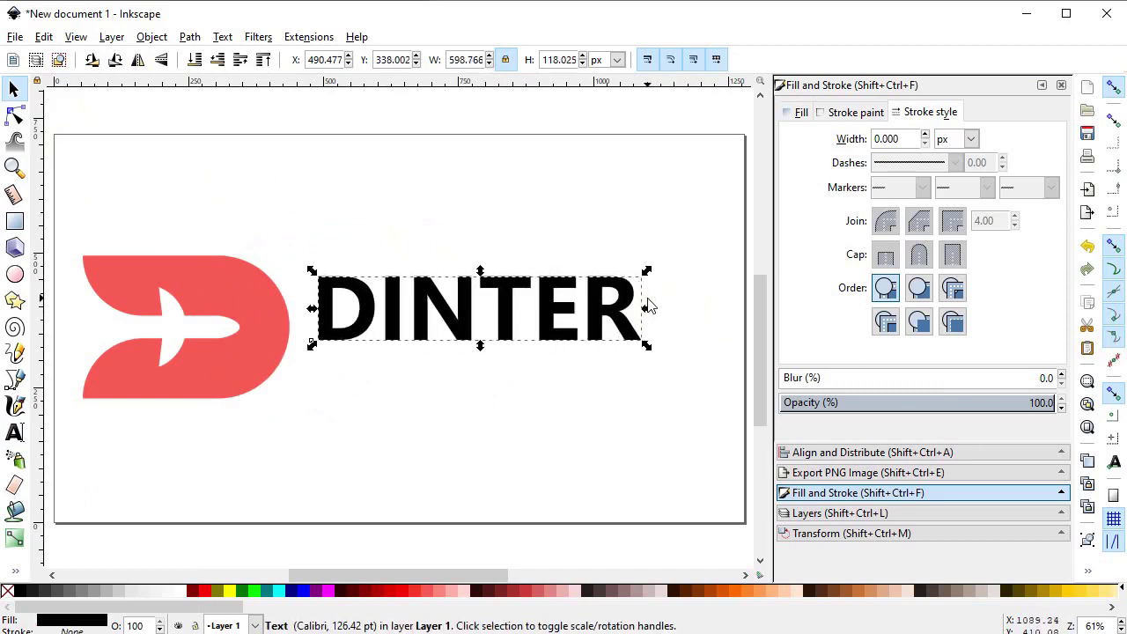
- Add a separate text object reading "SHIPPING" below the red D symbol
{"action": "left_click", "coordinate": [14, 432]}
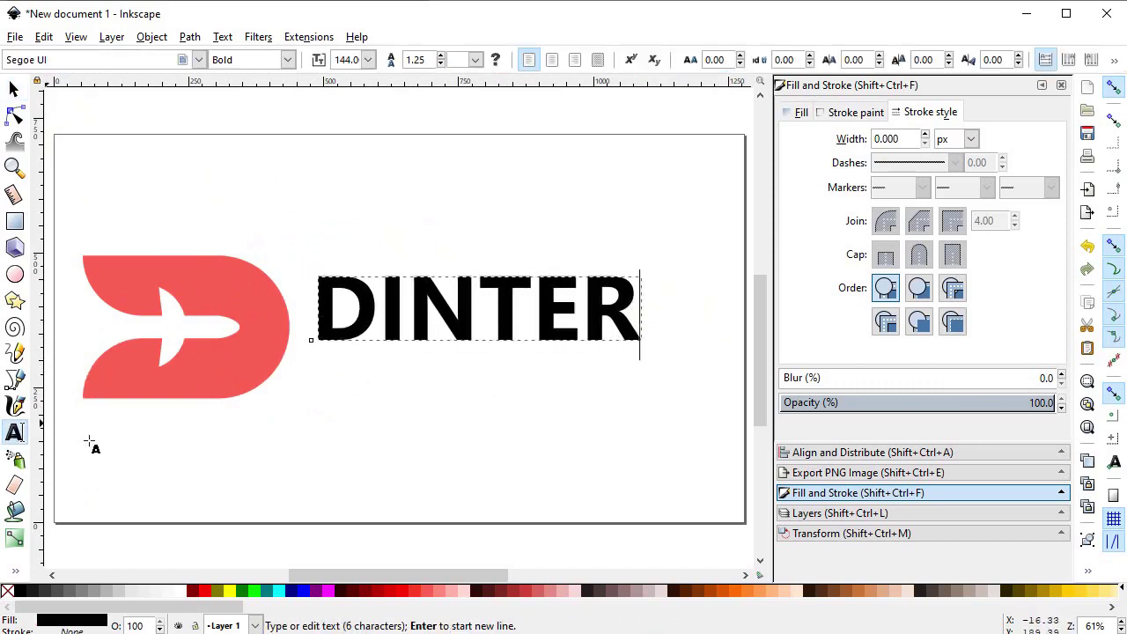
{"action": "left_click", "coordinate": [180, 455]}
{"action": "type", "text": "S"}
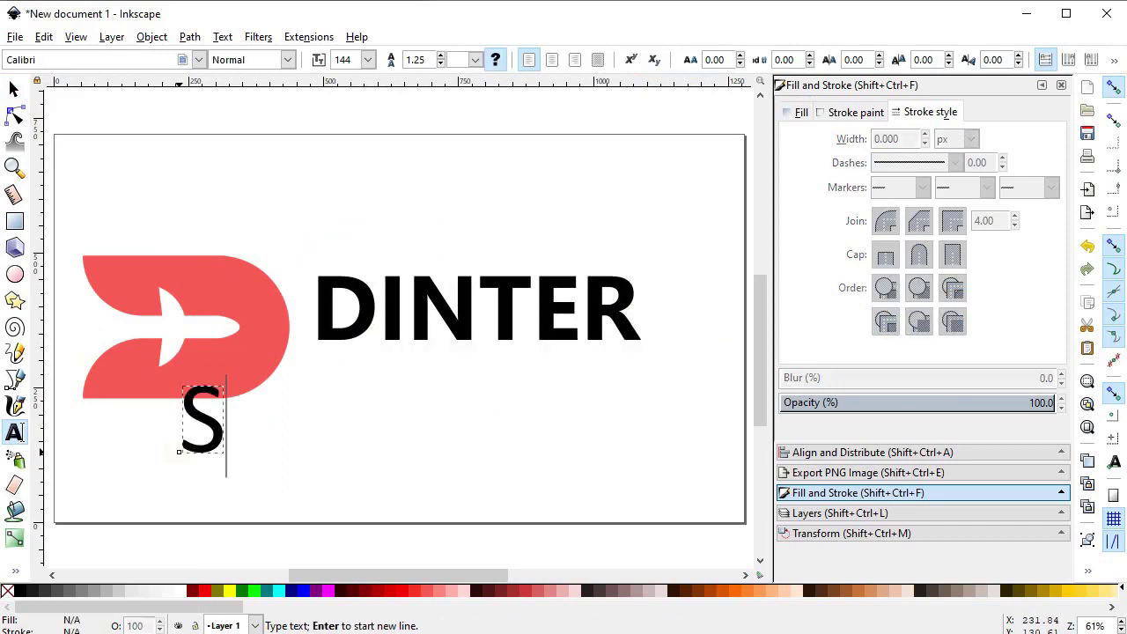
{"action": "key", "text": "BackSpace"}
{"action": "type", "text": "HIPPING"}
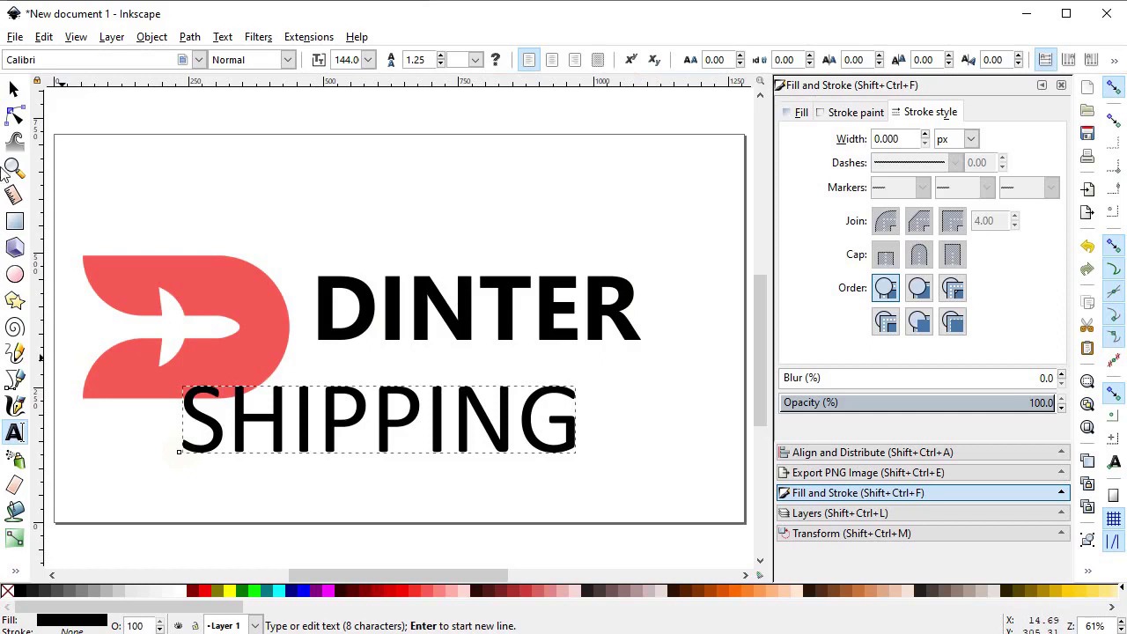
- Move the SHIPPING text directly under DINTER and scale it proportionally to about 423 × 73 px
{"action": "left_click", "coordinate": [13, 89]}
{"action": "left_click_drag", "start_coordinate": [246, 429], "coordinate": [387, 394]}
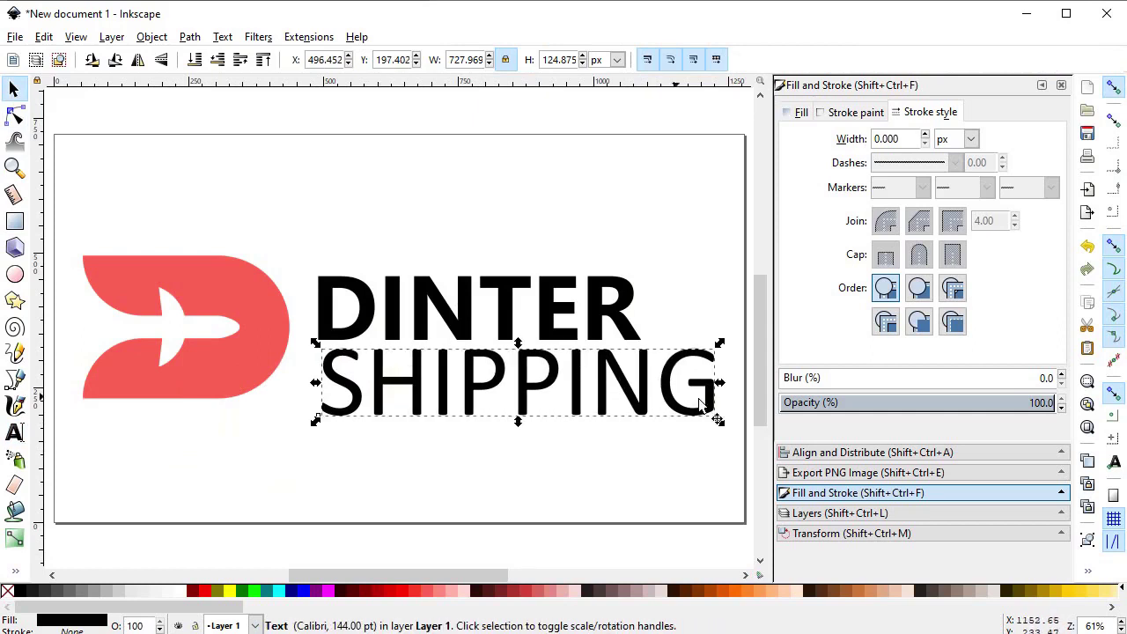
{"action": "left_click_drag", "start_coordinate": [720, 422], "coordinate": [652, 405]}
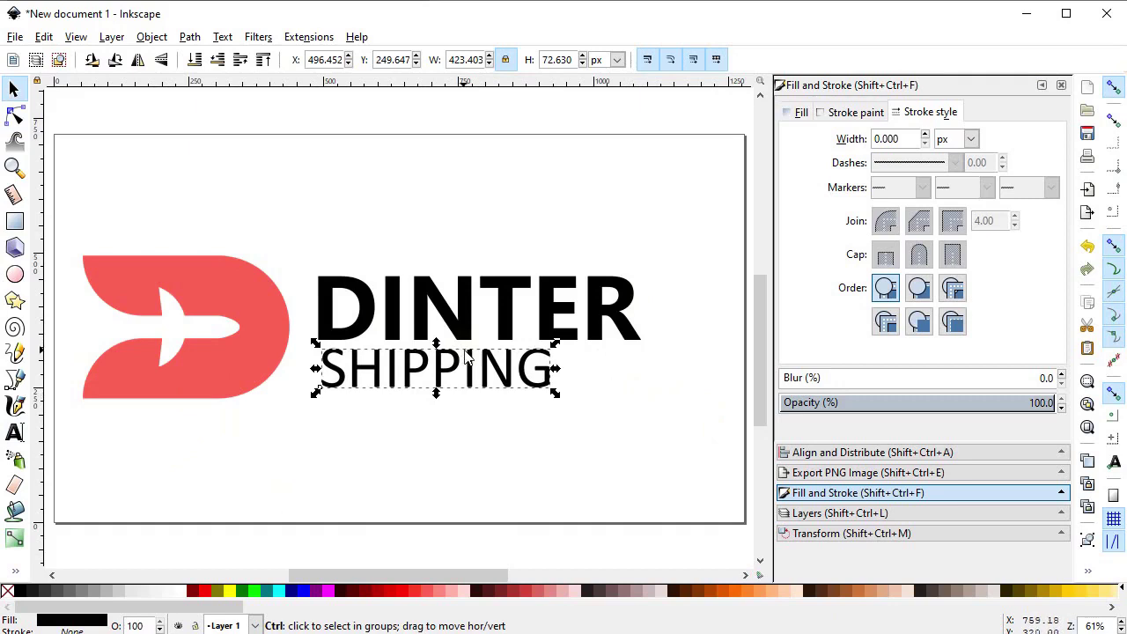
- Set the SHIPPING text's letter spacing to 23.84 to span the width of DINTER, and move it slightly lower
{"action": "left_click", "coordinate": [484, 375]}
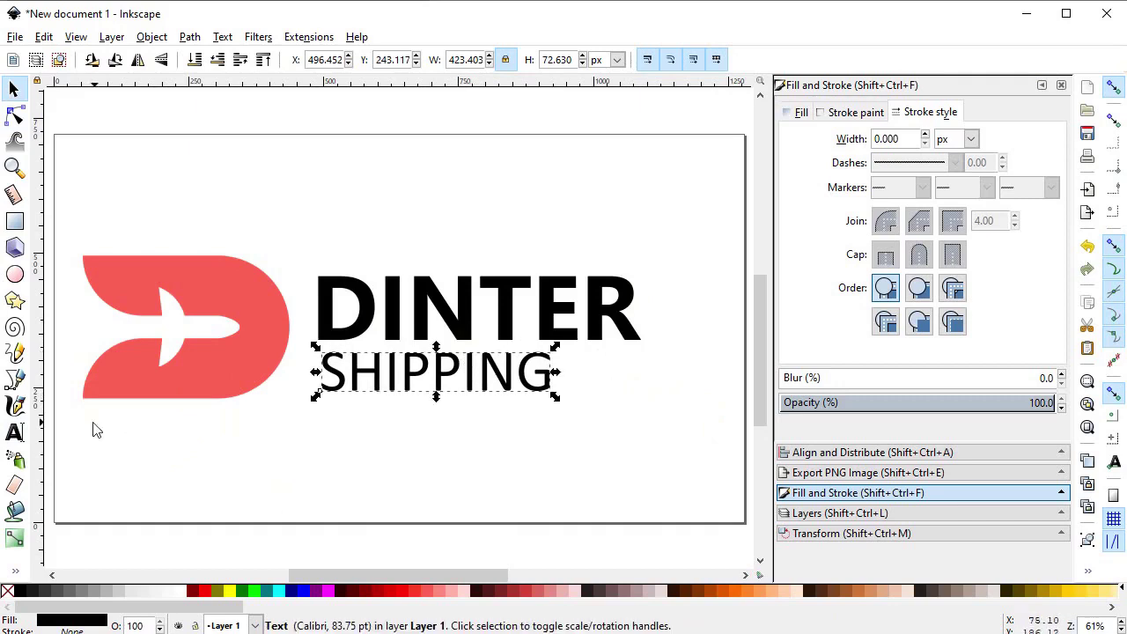
{"action": "left_click", "coordinate": [18, 432]}
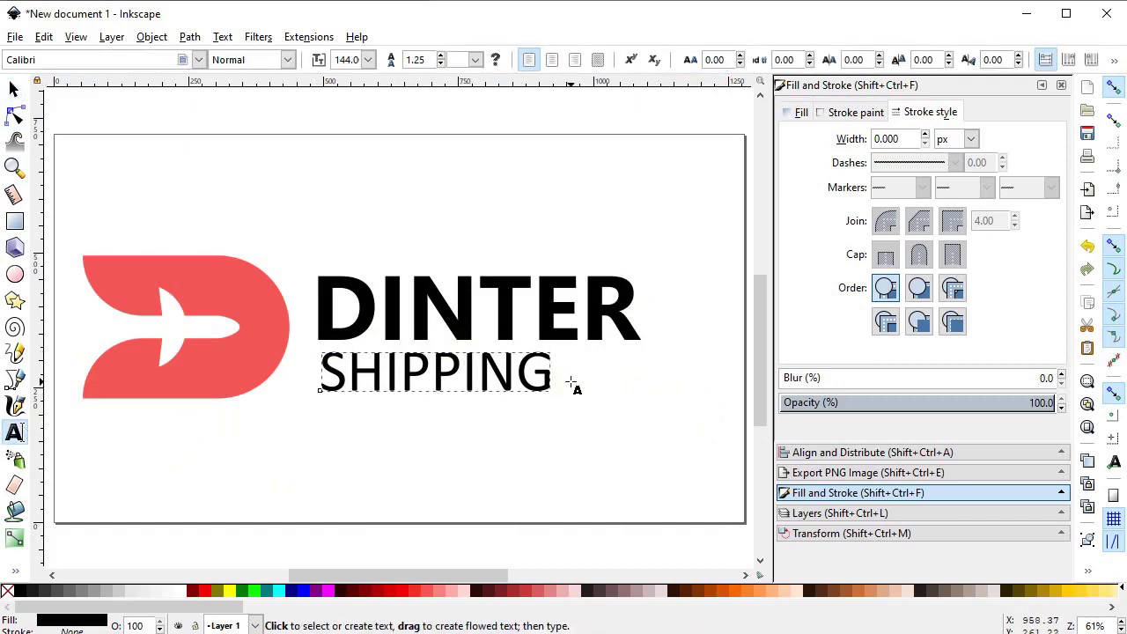
{"action": "key", "text": "ctrl+a"}
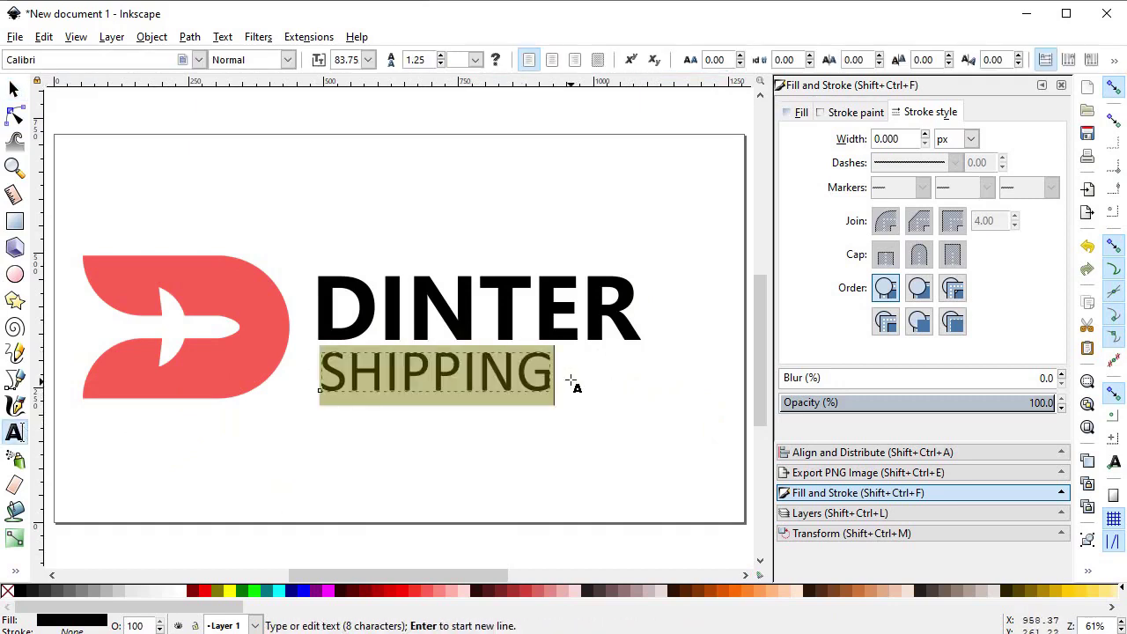
{"action": "left_click", "coordinate": [741, 55]}
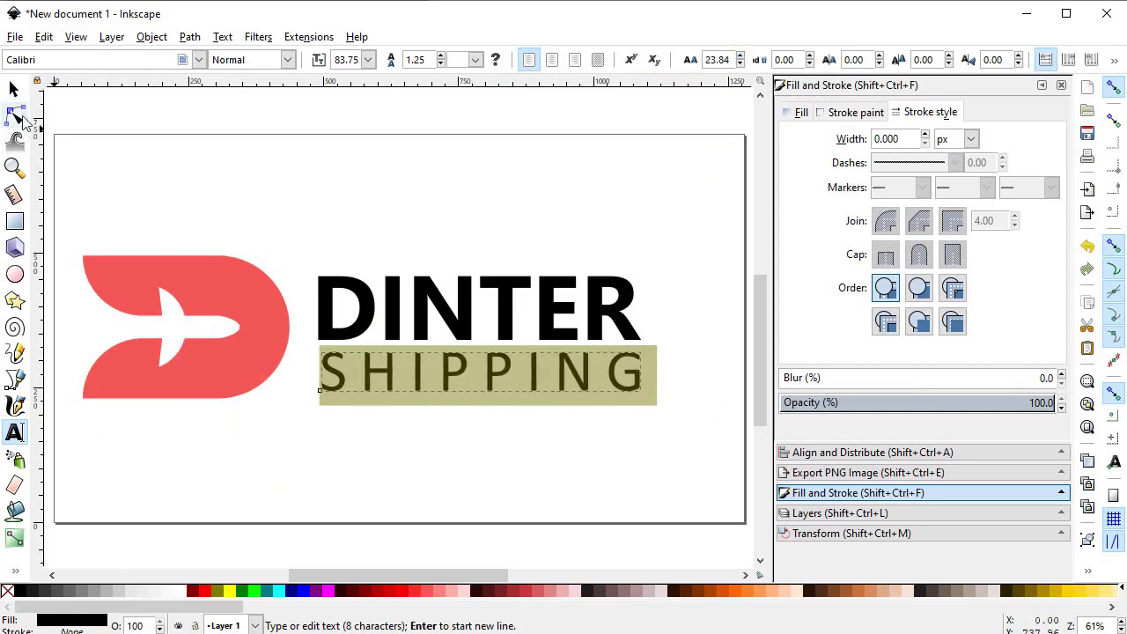
{"action": "left_click", "coordinate": [13, 88]}
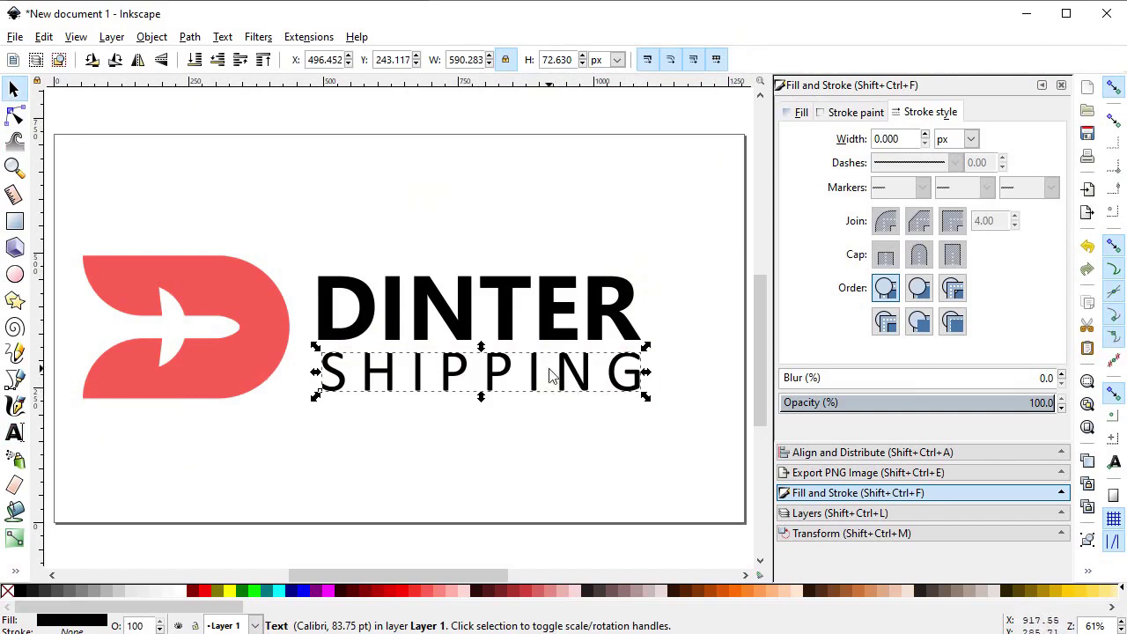
{"action": "left_click_drag", "start_coordinate": [564, 368], "coordinate": [573, 376]}
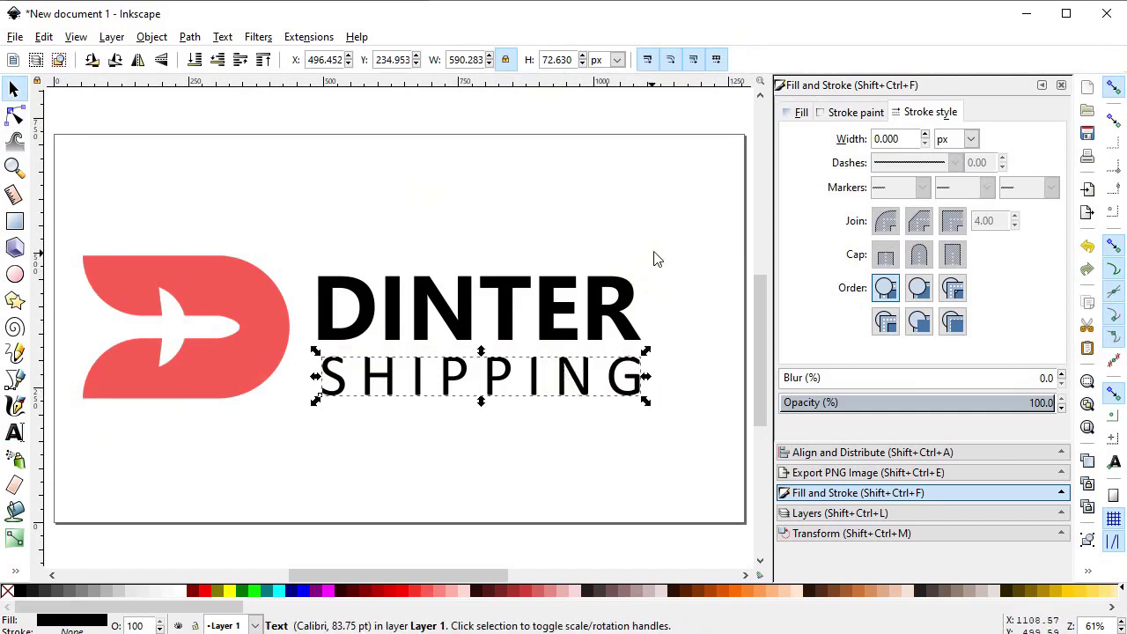
- Group the DINTER and SHIPPING texts and scale the group proportionally to about 556 × 205 px beside the D symbol
{"action": "left_click_drag", "start_coordinate": [667, 247], "coordinate": [294, 442]}
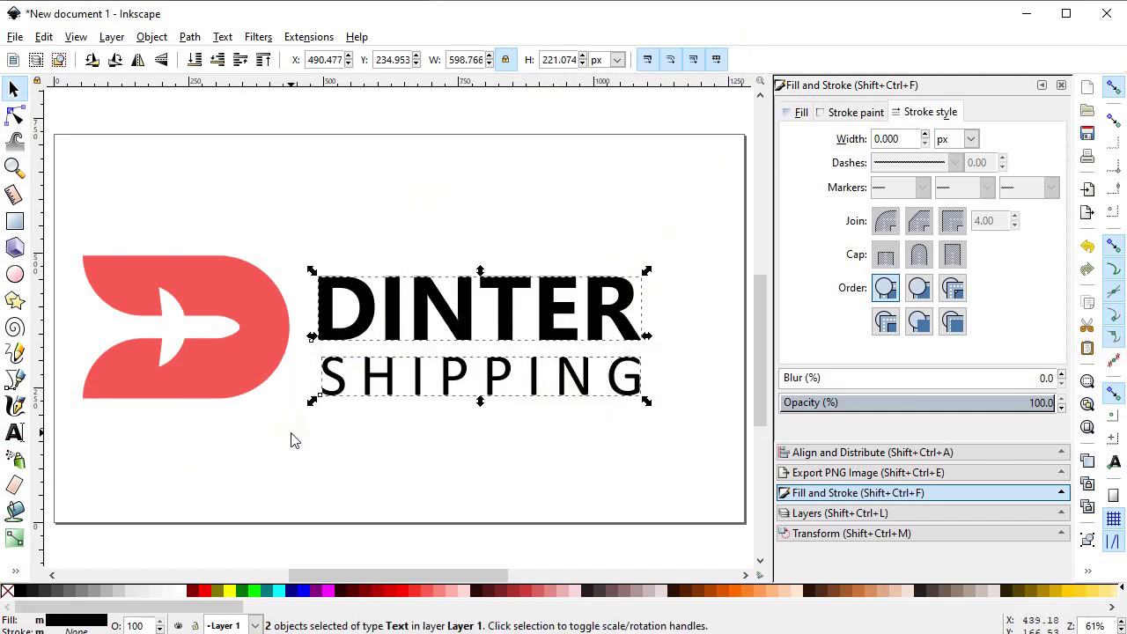
{"action": "right_click", "coordinate": [335, 398]}
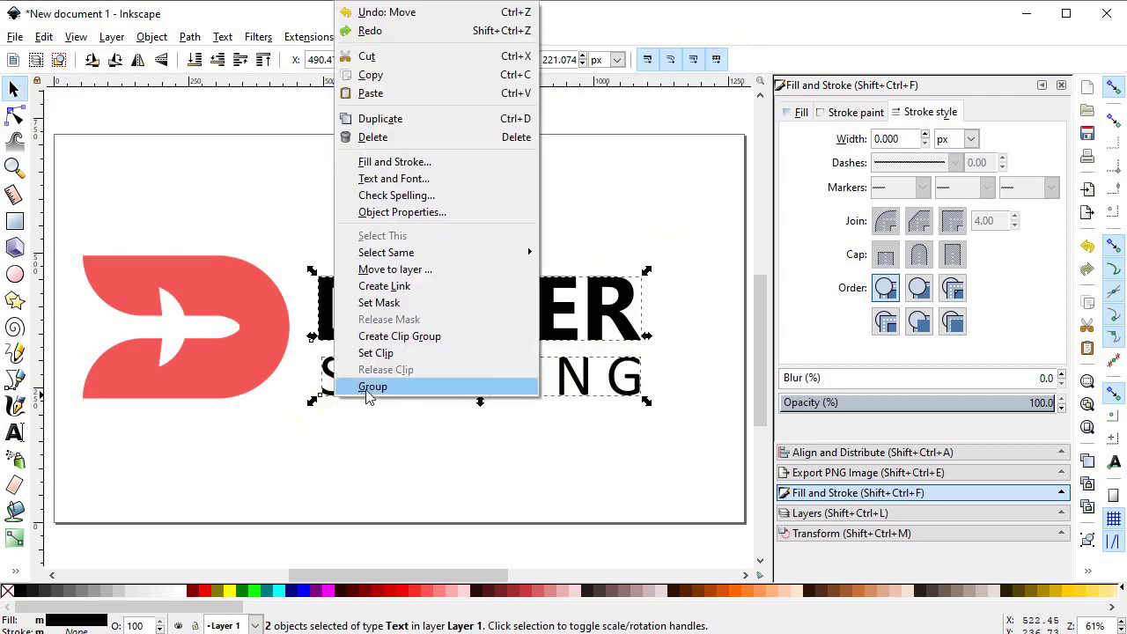
{"action": "left_click", "coordinate": [369, 388]}
{"action": "left_click_drag", "start_coordinate": [345, 334], "coordinate": [345, 330]}
{"action": "left_click_drag", "start_coordinate": [648, 334], "coordinate": [626, 330]}
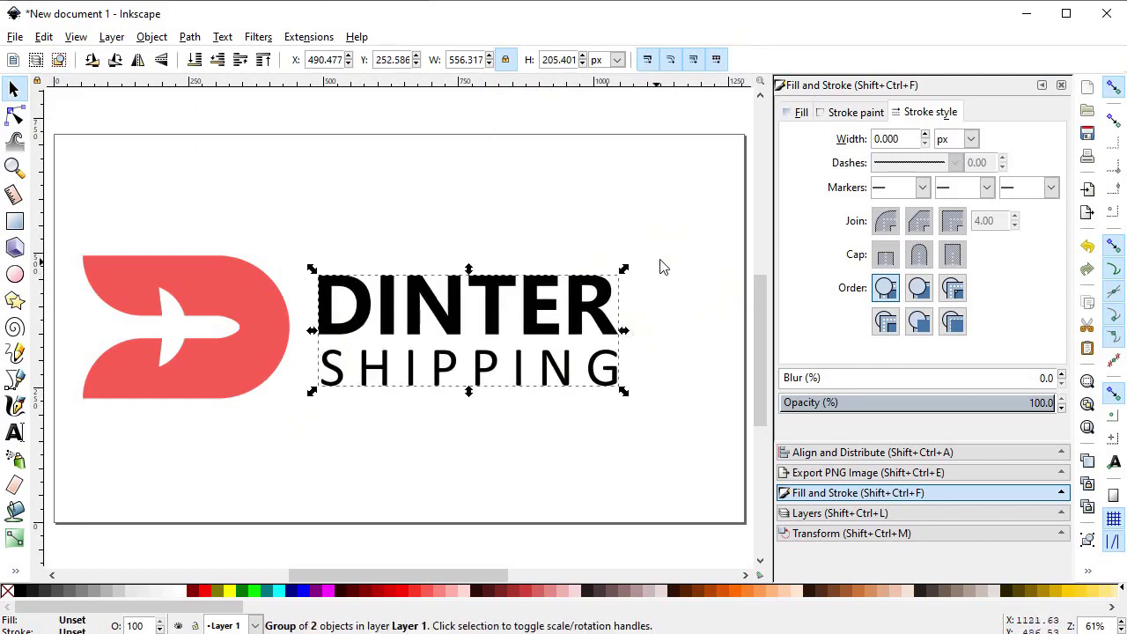
- Move the D symbol and text group together horizontally to about X 106 px, nearer the page centre
{"action": "left_click_drag", "start_coordinate": [674, 243], "coordinate": [43, 428]}
{"action": "left_click_drag", "start_coordinate": [133, 397], "coordinate": [167, 390]}
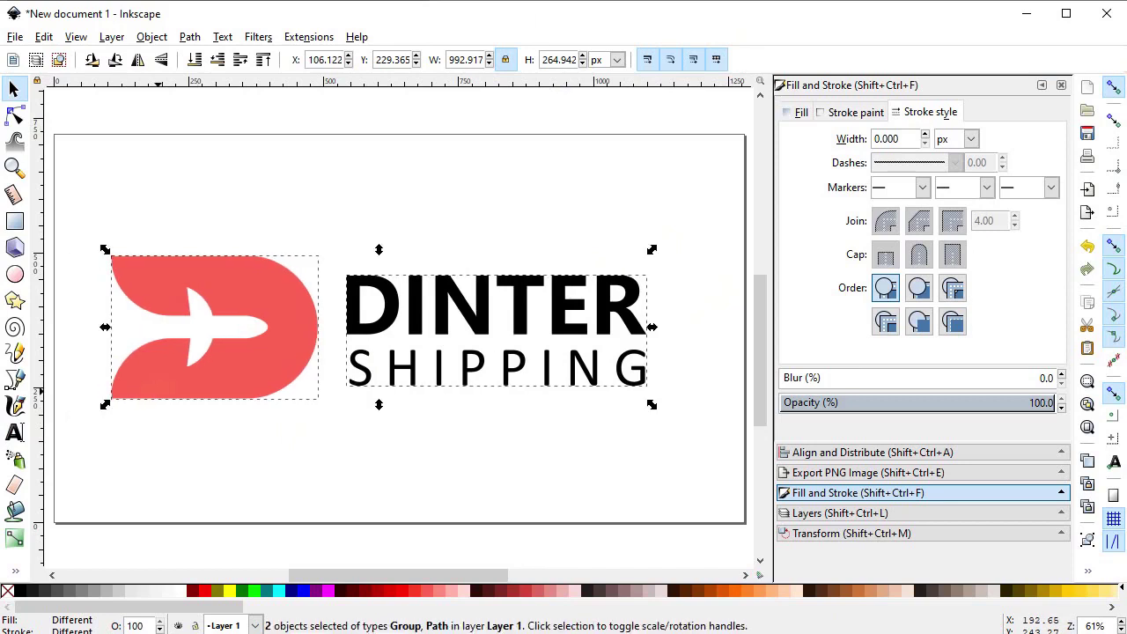
{"action": "left_click", "coordinate": [248, 502]}
- Paste the copied colour swatches ff6401, ff2b29 and 483737 in place above the logo
{"action": "key", "text": "ctrl+alt+v"}
{"action": "left_click", "coordinate": [226, 231]}
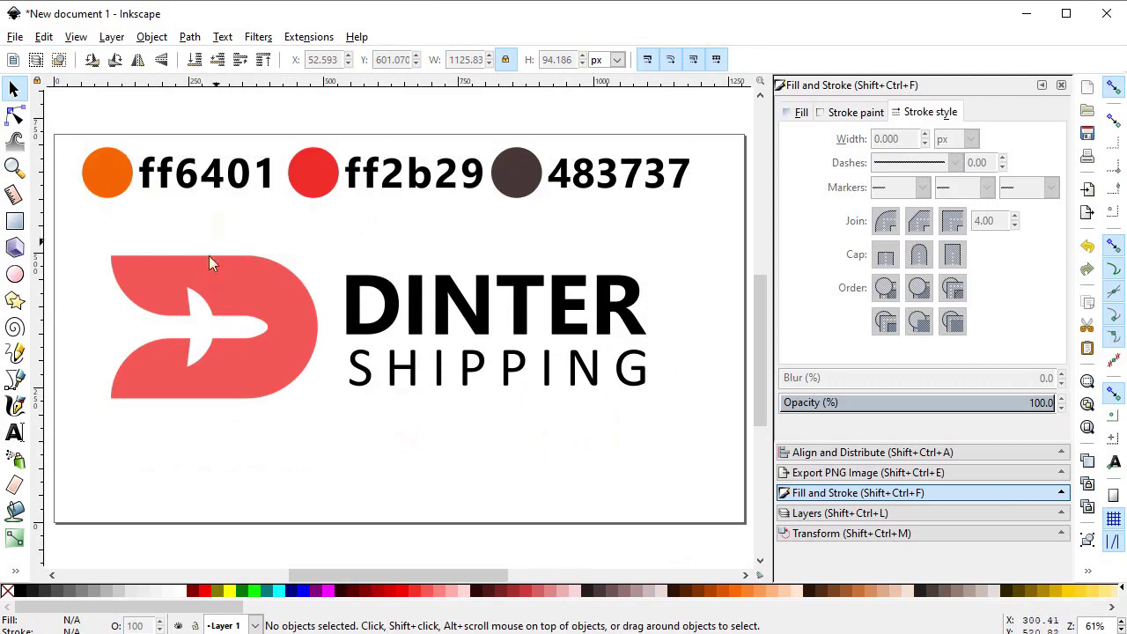
{"action": "left_click_drag", "start_coordinate": [95, 229], "coordinate": [728, 498]}
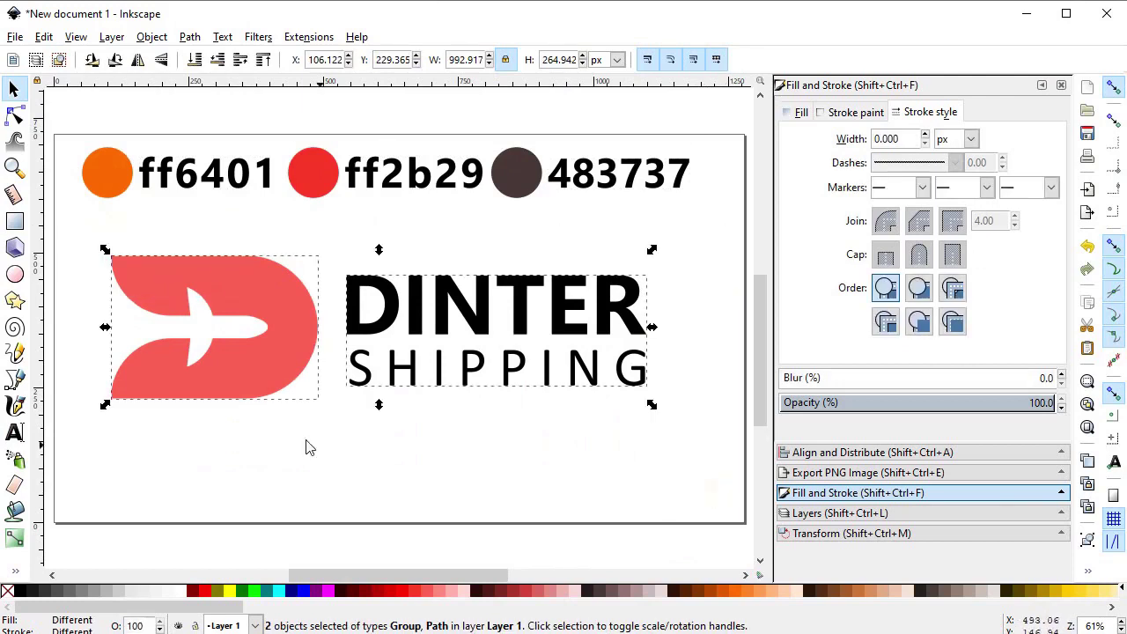
{"action": "left_click", "coordinate": [284, 441]}
- Apply a horizontal linear gradient across the D symbol, from ff2b29 at its left end to ff6401 at its right end, sampling the swatches
{"action": "left_click", "coordinate": [14, 537]}
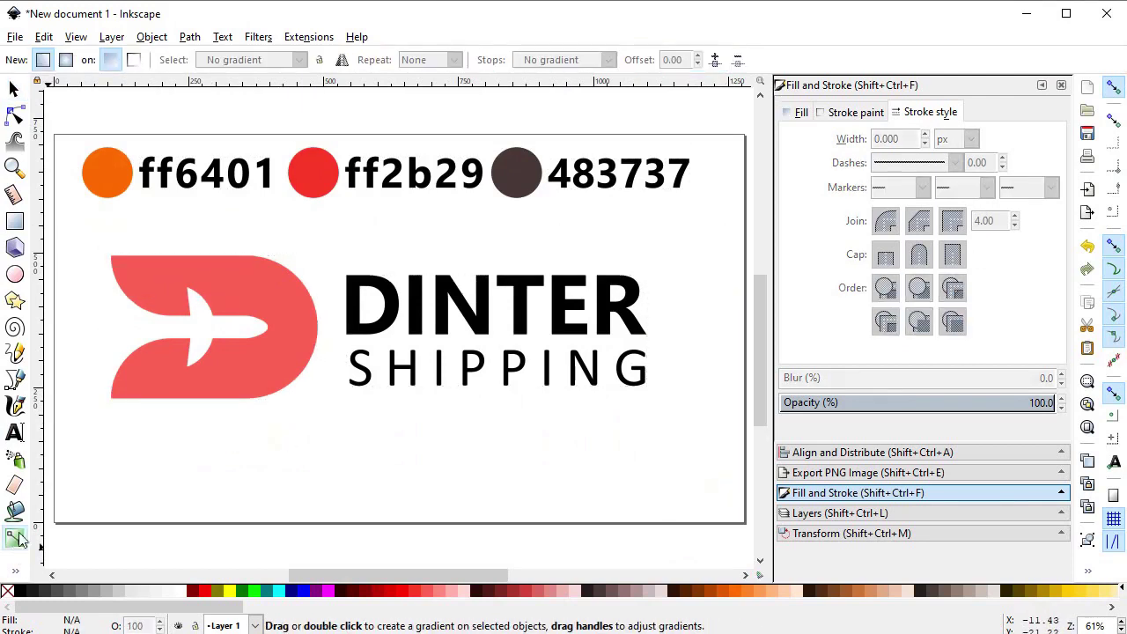
{"action": "left_click", "coordinate": [153, 360]}
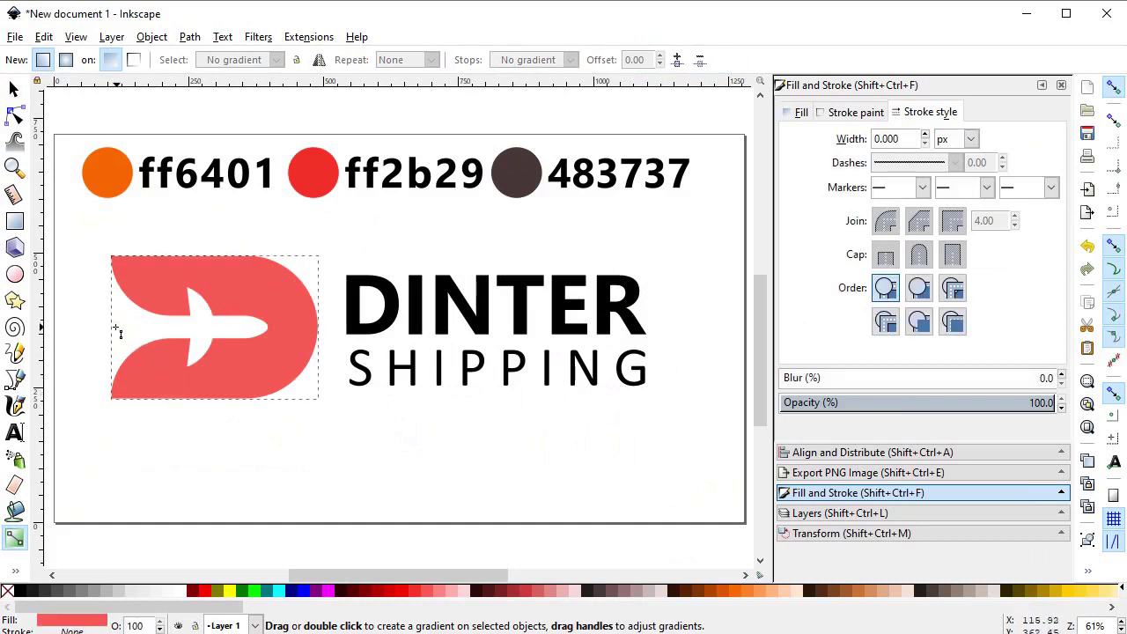
{"action": "left_click_drag", "start_coordinate": [110, 321], "coordinate": [318, 322]}
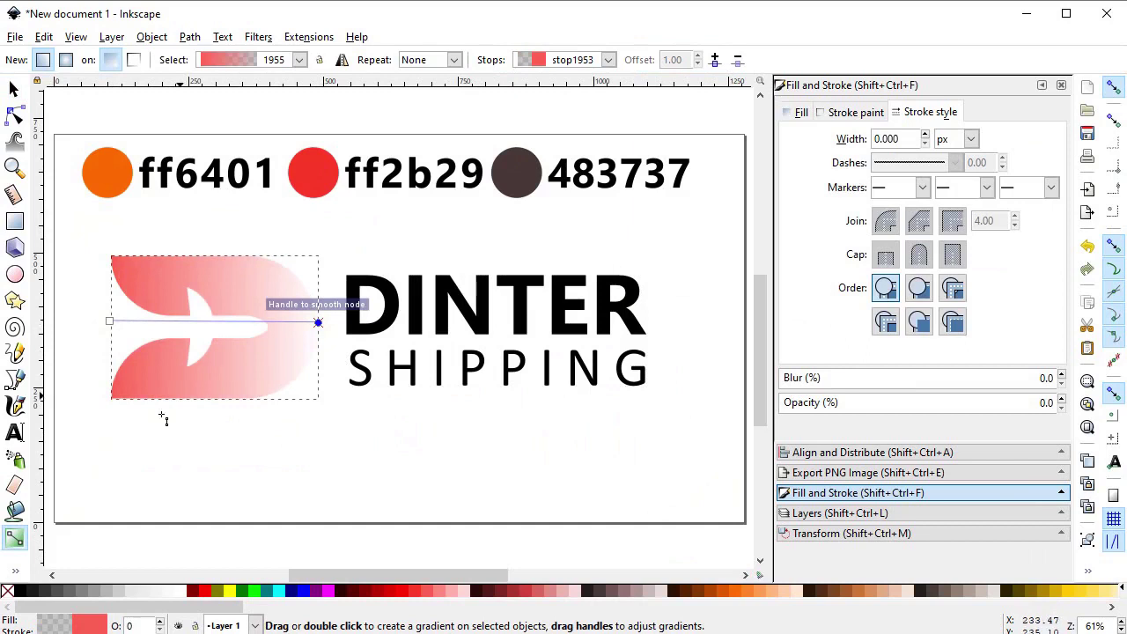
{"action": "left_click", "coordinate": [14, 572]}
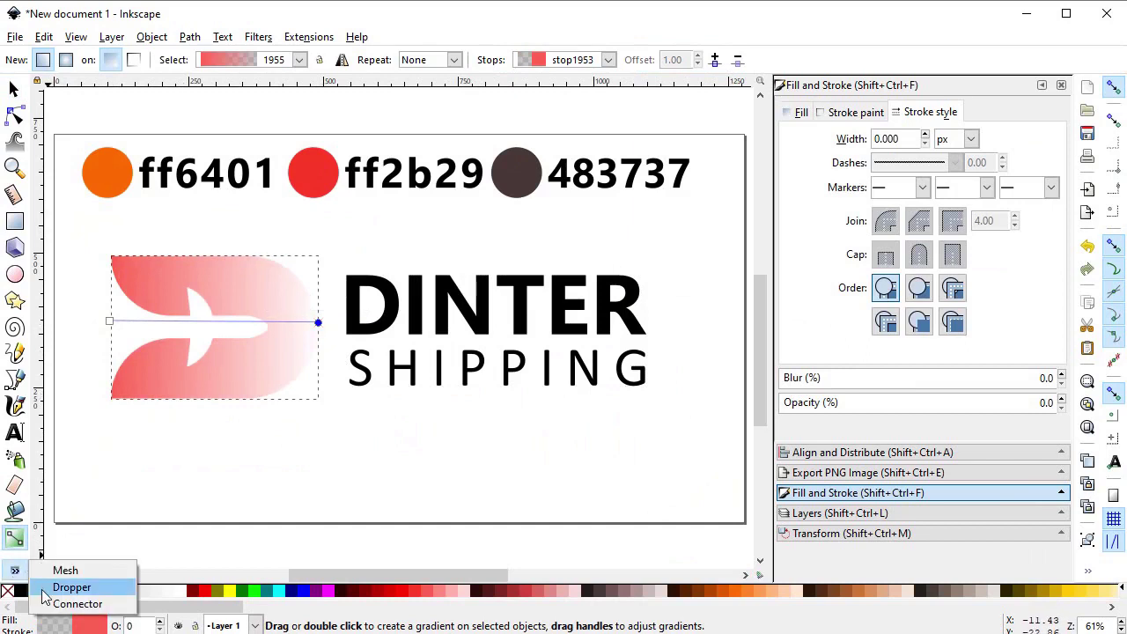
{"action": "left_click", "coordinate": [70, 587]}
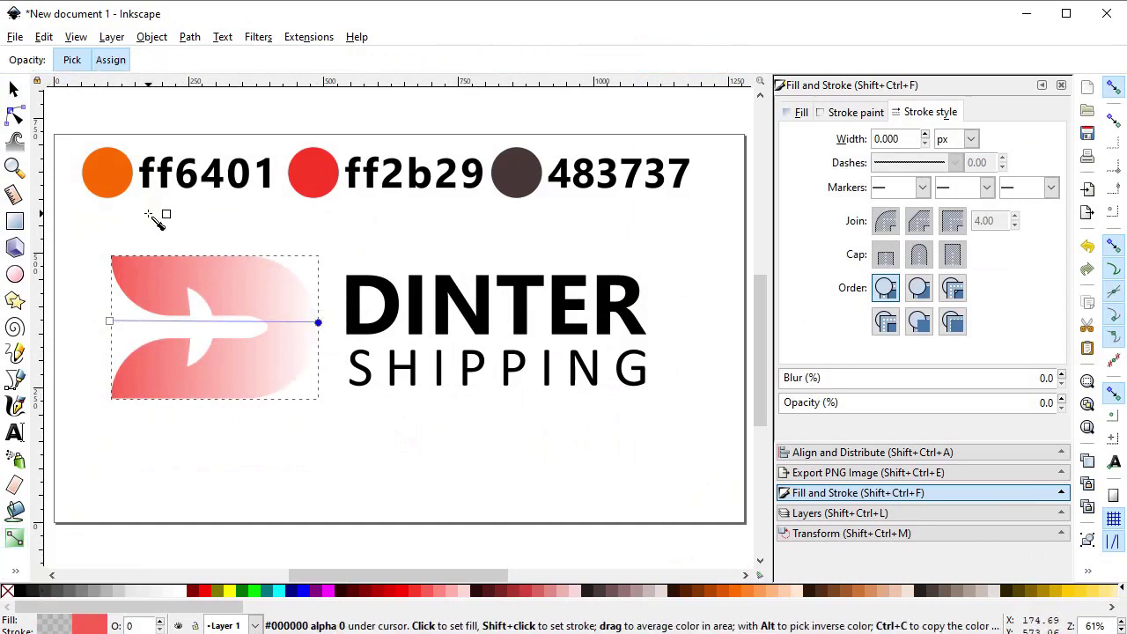
{"action": "left_click", "coordinate": [100, 171]}
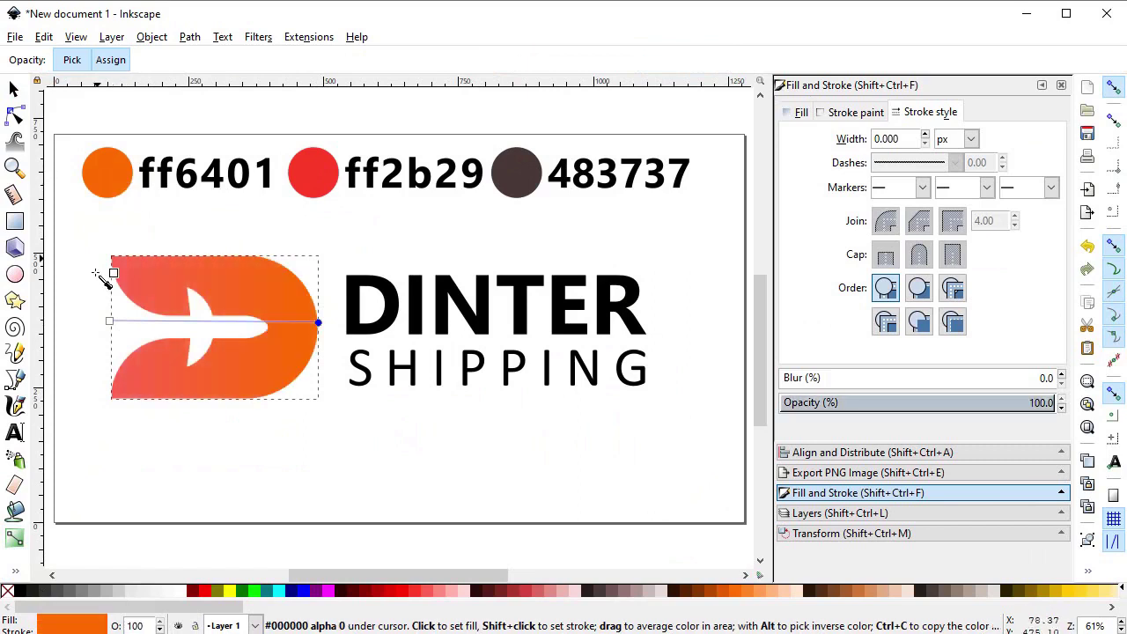
{"action": "left_click", "coordinate": [324, 187]}
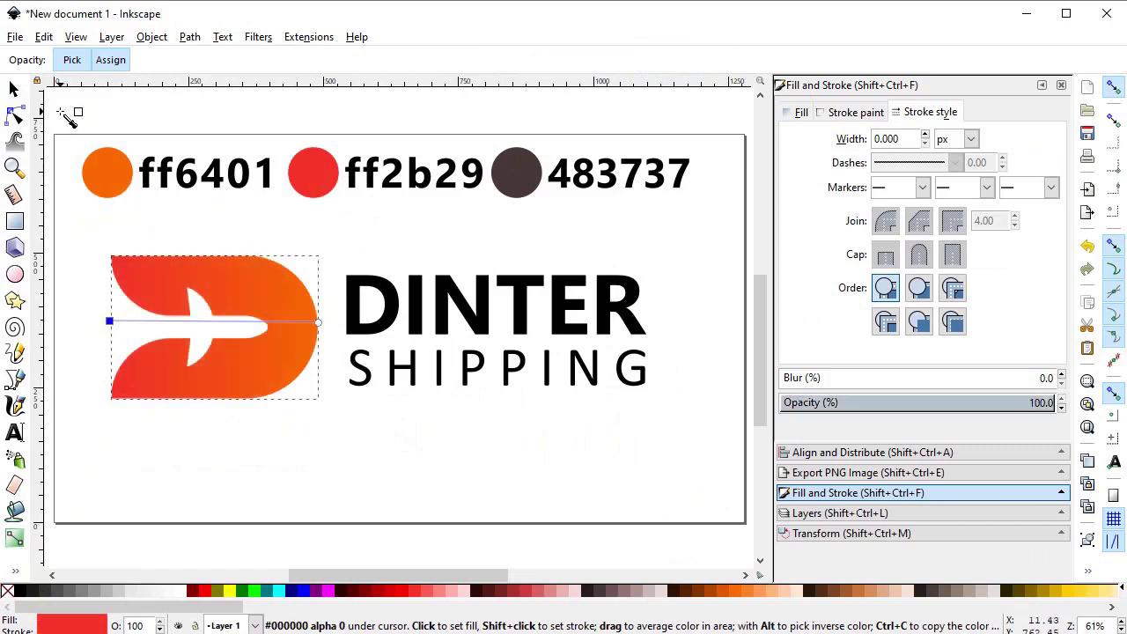
- Fill the DINTER SHIPPING text group with the dark 483737 colour sampled from its swatch
{"action": "left_click", "coordinate": [14, 88]}
{"action": "left_click", "coordinate": [360, 300]}
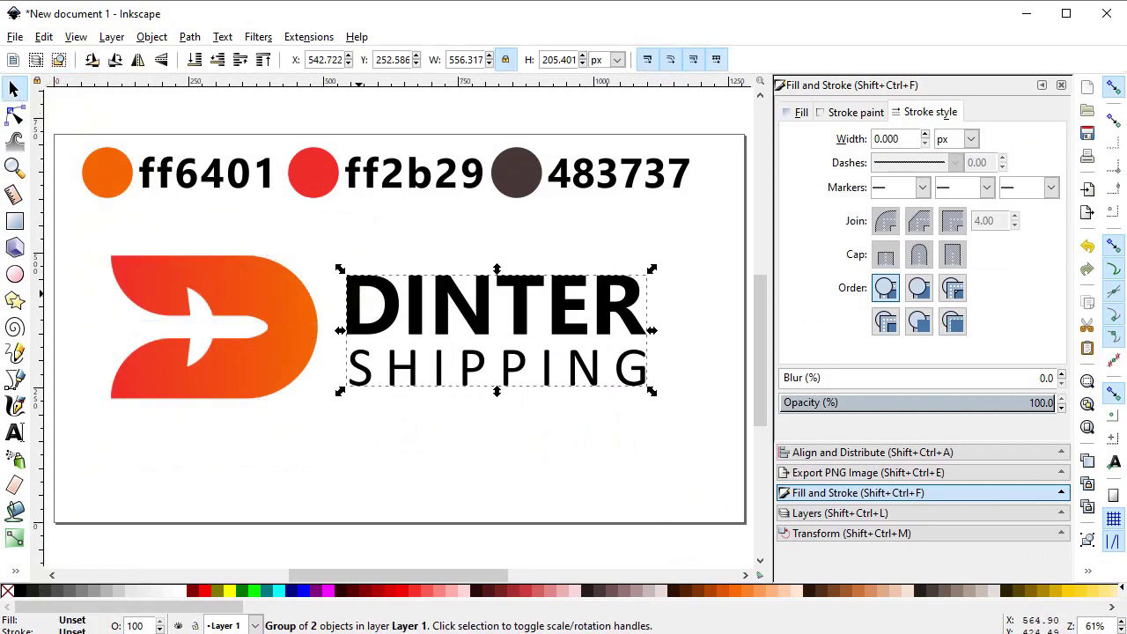
{"action": "left_click", "coordinate": [14, 570]}
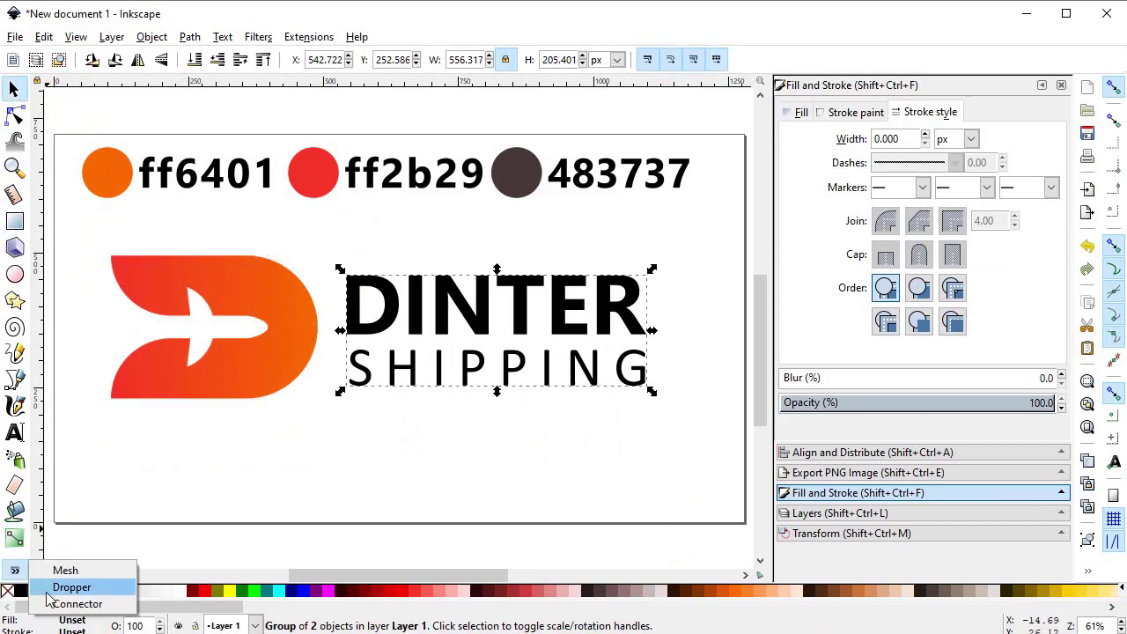
{"action": "left_click", "coordinate": [48, 590]}
{"action": "left_click", "coordinate": [516, 173]}
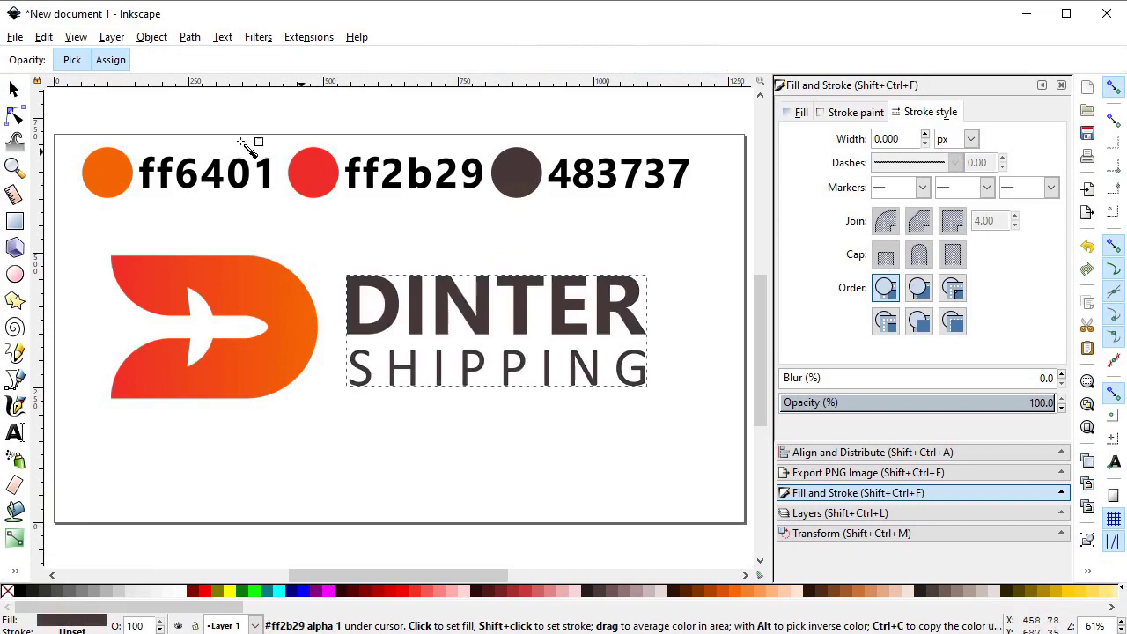
- Delete the three colour swatches and their hex code labels above the logo
{"action": "left_click", "coordinate": [14, 89]}
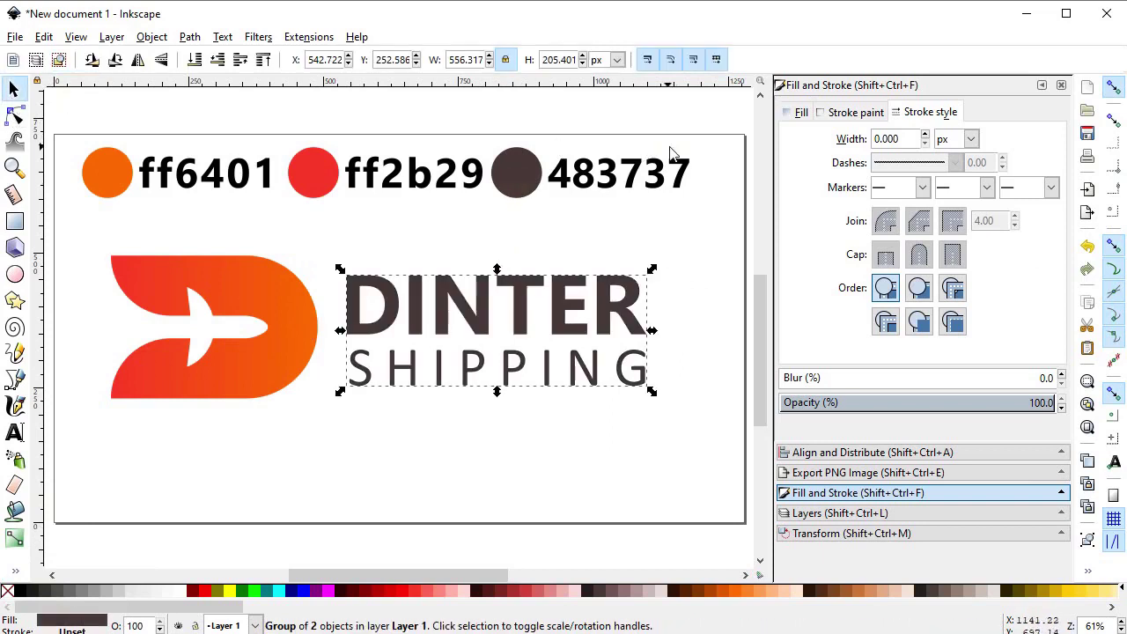
{"action": "left_click_drag", "start_coordinate": [703, 125], "coordinate": [59, 225]}
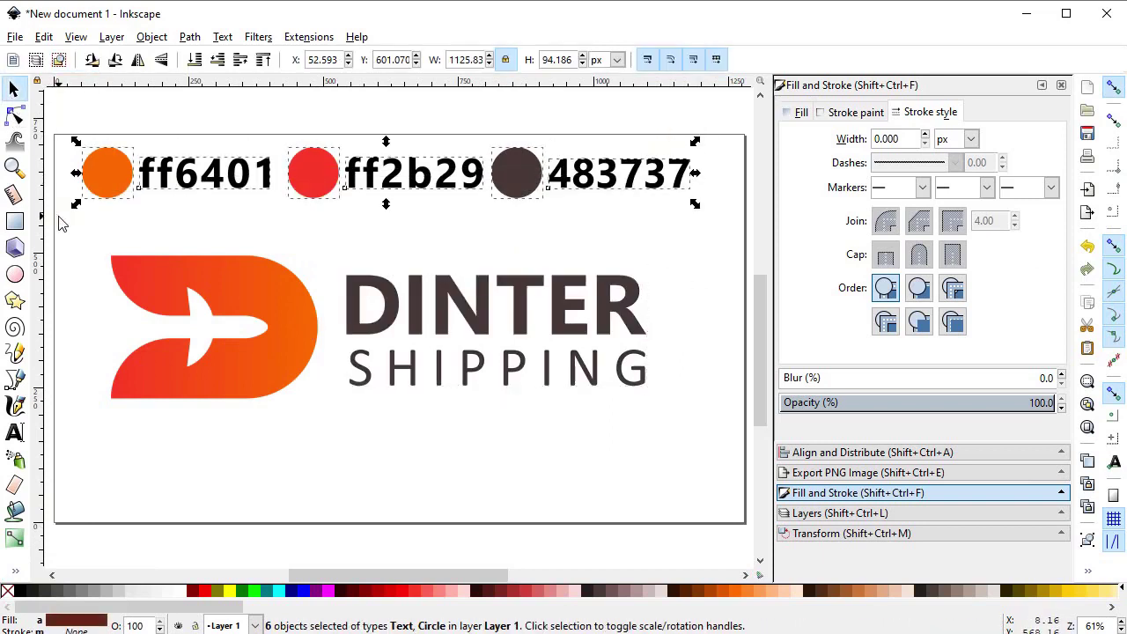
{"action": "key", "text": "Delete"}
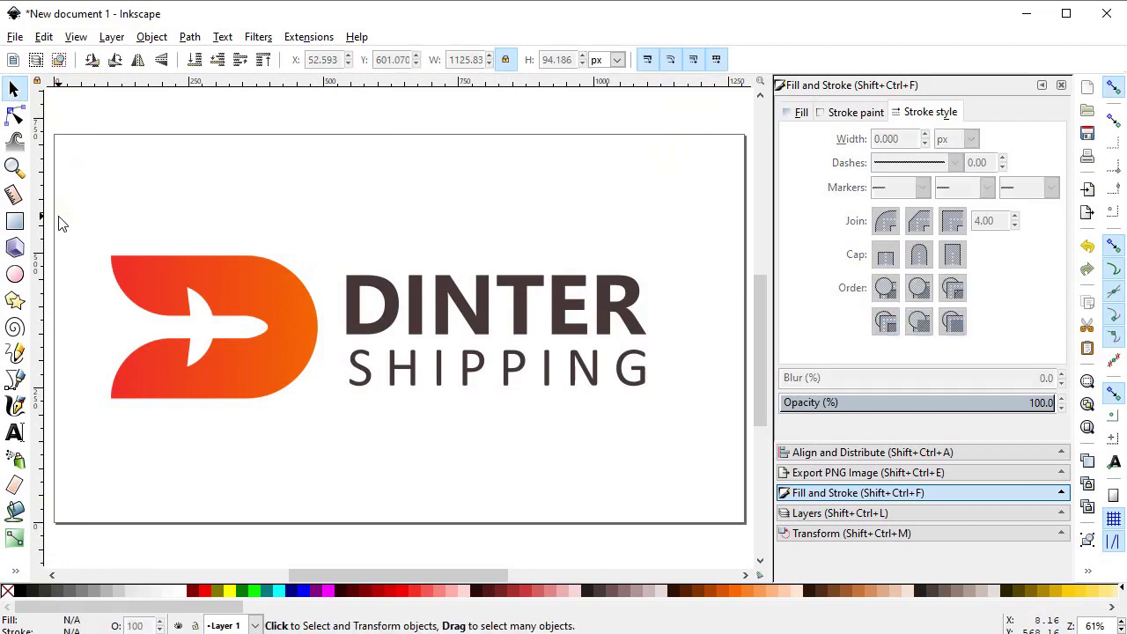
- Select the complete logo, both the gradient D symbol and the text group
{"action": "left_click_drag", "start_coordinate": [77, 202], "coordinate": [715, 435]}
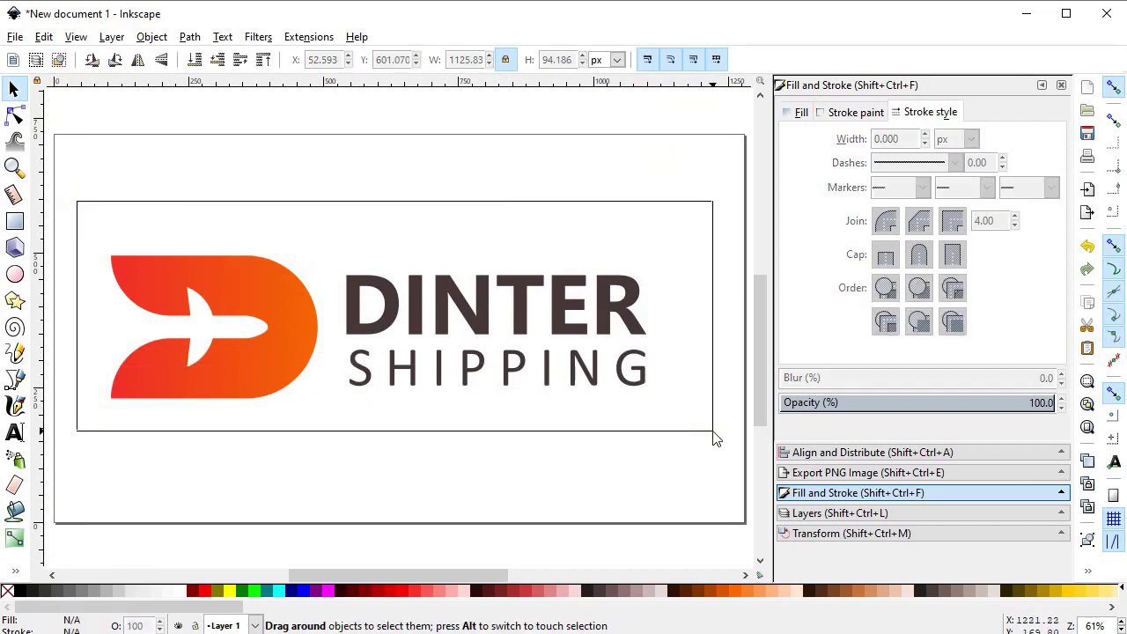